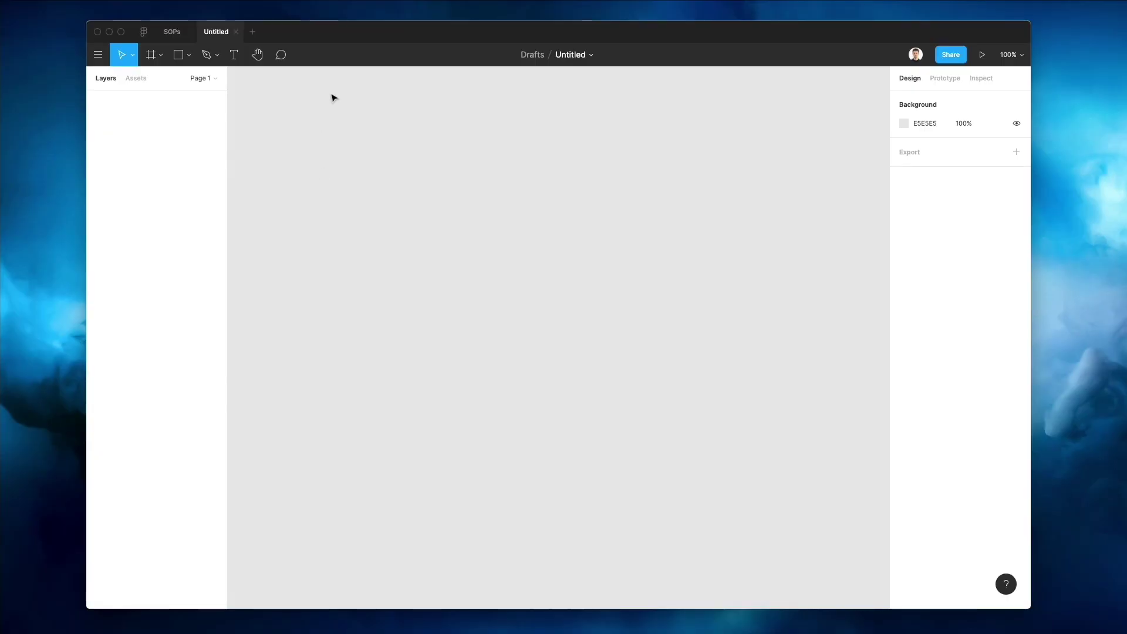
- Widen the Figma window so the empty canvas has more room
{"action": "left_click_drag", "start_coordinate": [85, 41], "coordinate": [35, 43]}
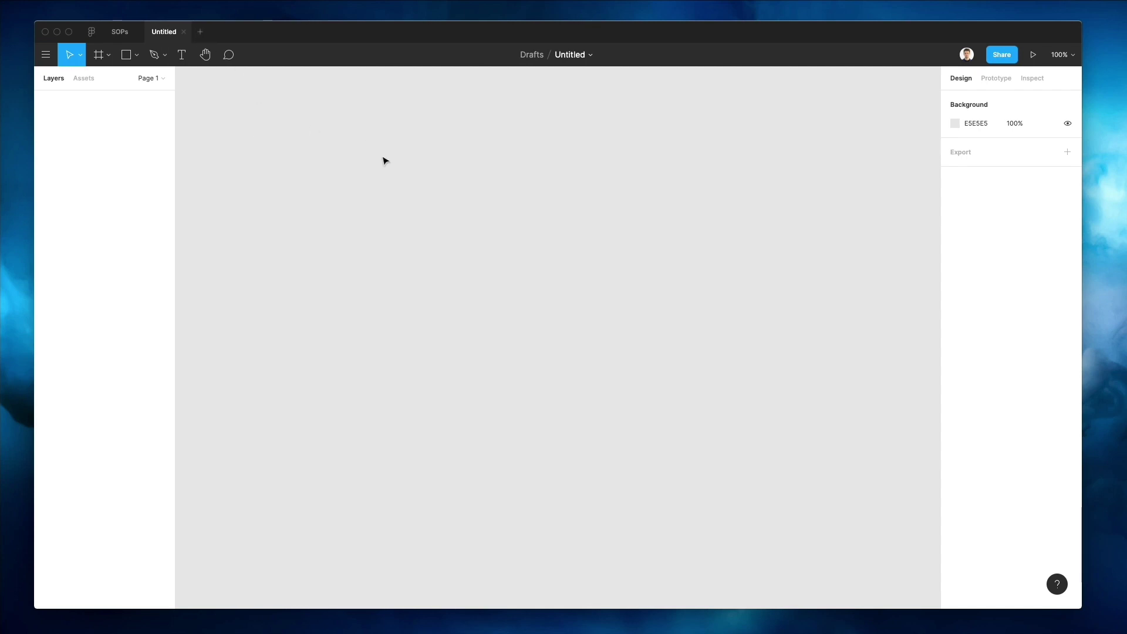
- Create a 1440×1024 Desktop frame on the canvas
{"action": "left_click", "coordinate": [110, 57]}
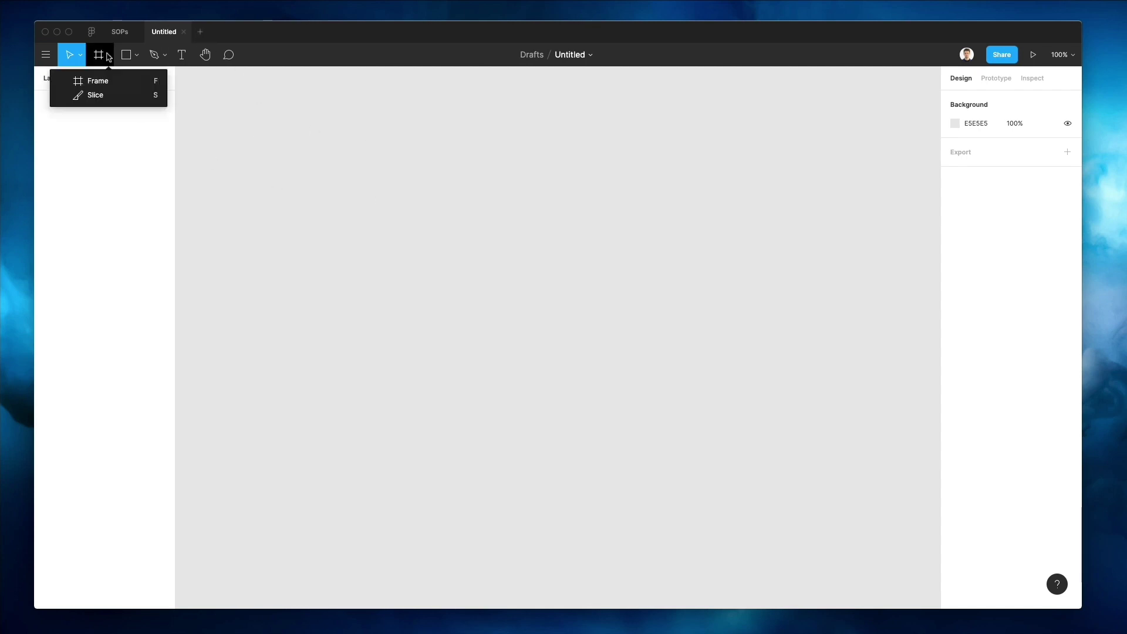
{"action": "left_click", "coordinate": [105, 76]}
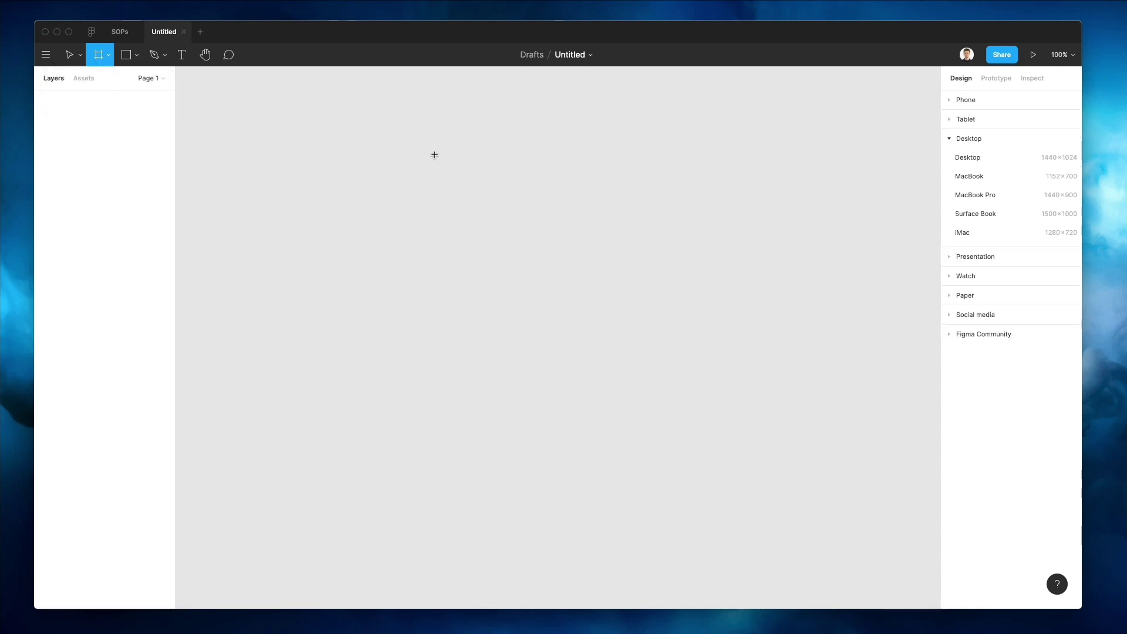
{"action": "left_click", "coordinate": [969, 159]}
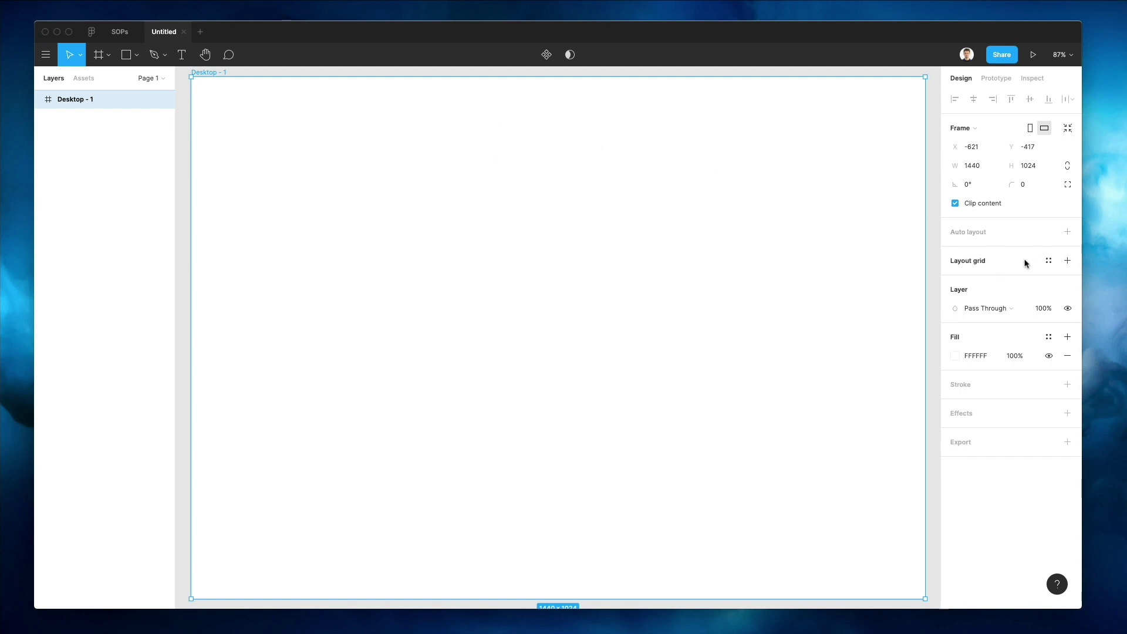
- Switch the frame's layout grid to 12 columns
{"action": "left_click", "coordinate": [1068, 262]}
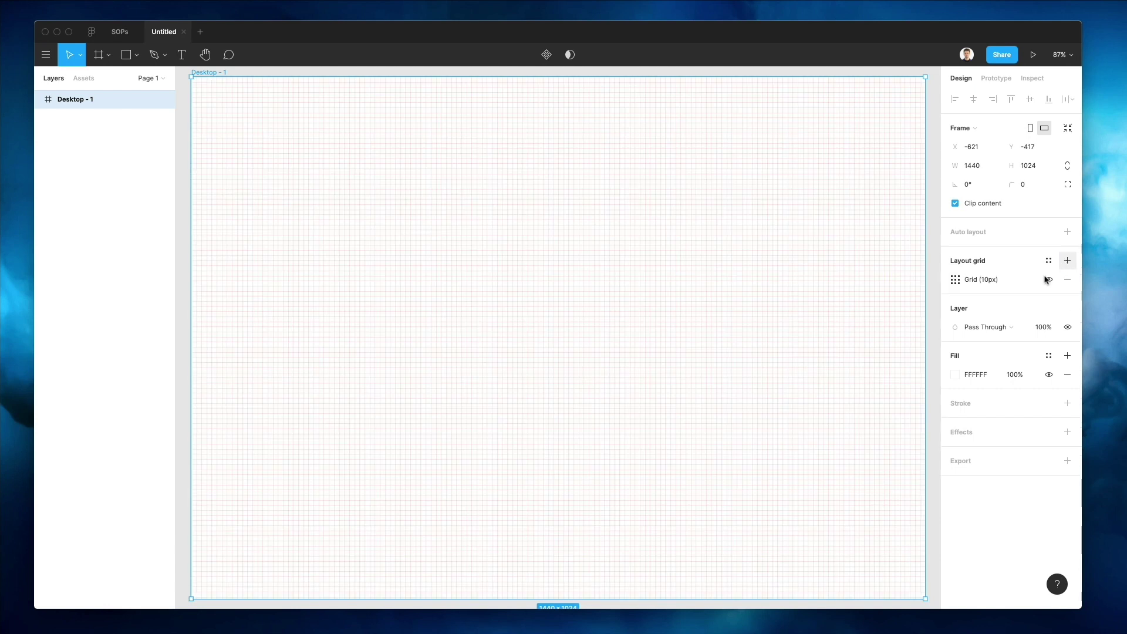
{"action": "left_click", "coordinate": [955, 281]}
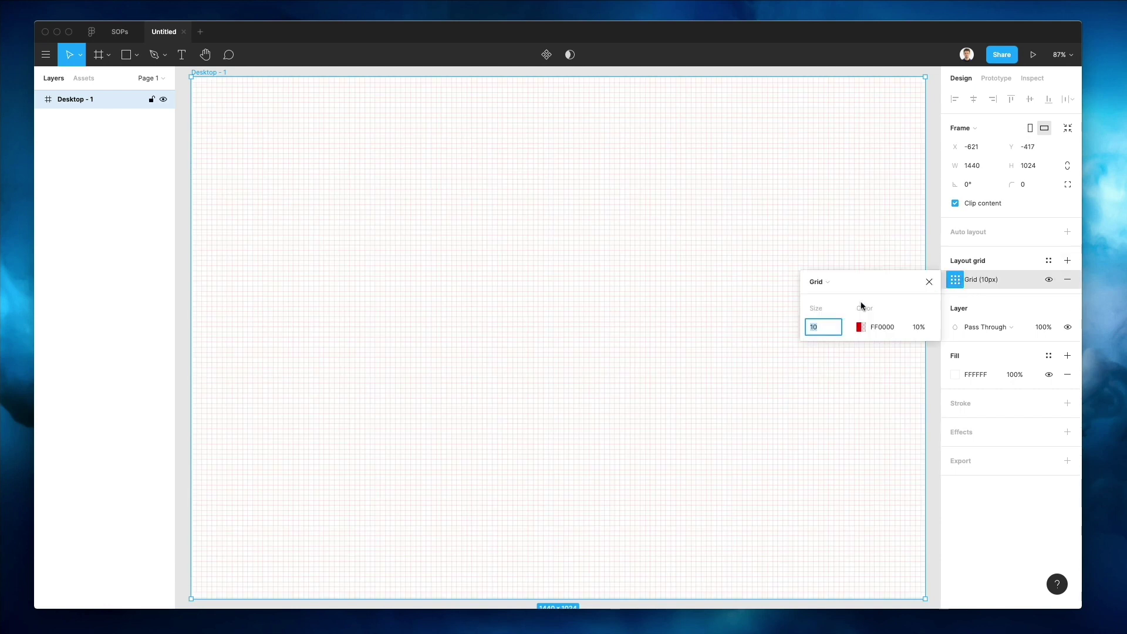
{"action": "left_click", "coordinate": [829, 282]}
{"action": "left_click", "coordinate": [838, 296]}
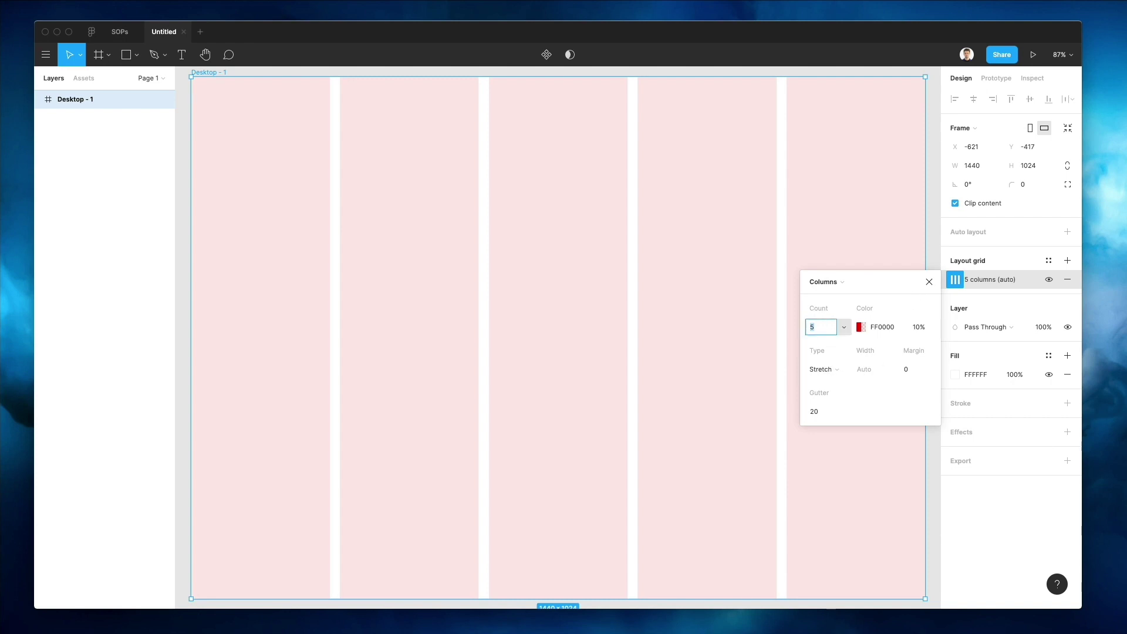
{"action": "key", "text": "Up"}
{"action": "key", "text": "Up"}
{"action": "key", "text": "Down"}
{"action": "key", "text": "Up"}
{"action": "key", "text": "Up"}
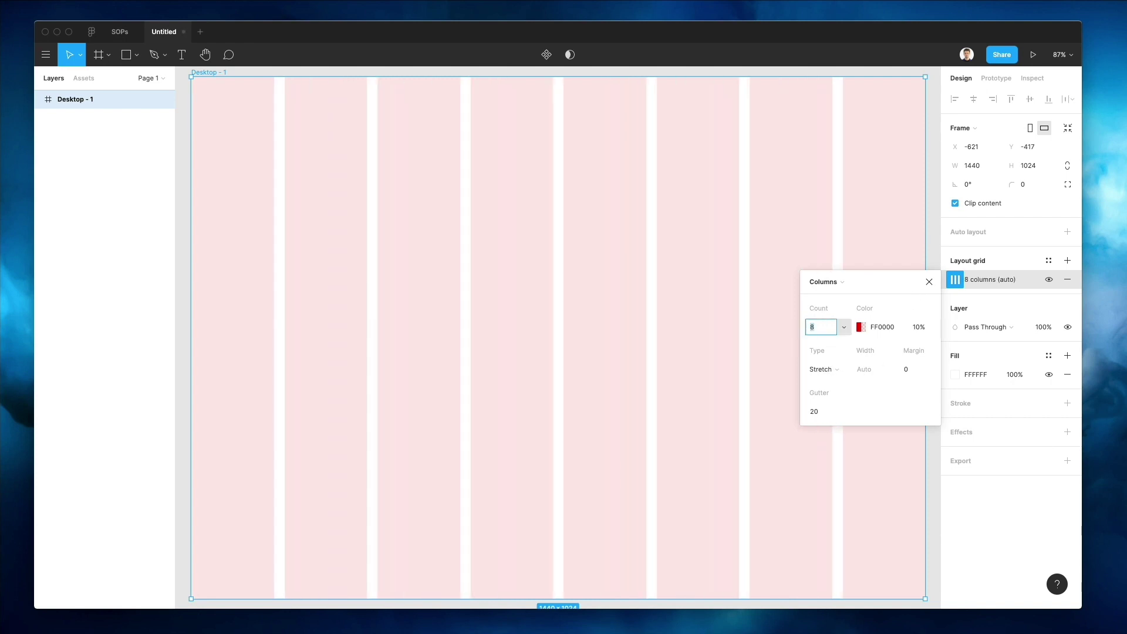
{"action": "key", "text": "Up"}
{"action": "key", "text": "Up"}
{"action": "key", "text": "Up"}
{"action": "key", "text": "Up"}
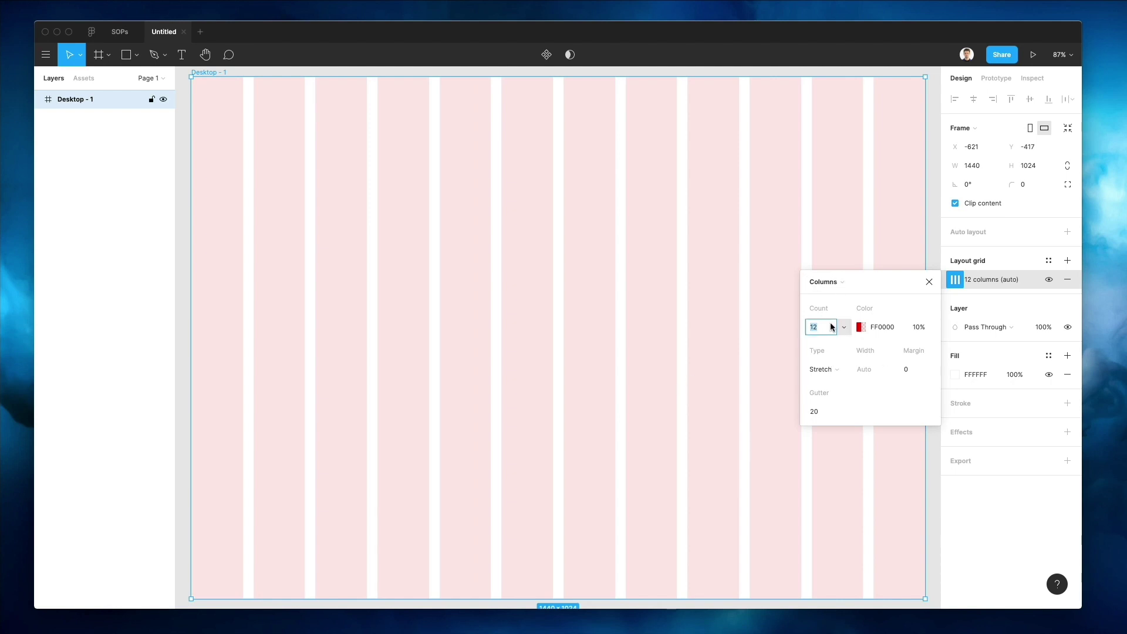
- Set the column grid to a 20 gutter and a 52 margin
{"action": "left_click", "coordinate": [815, 407]}
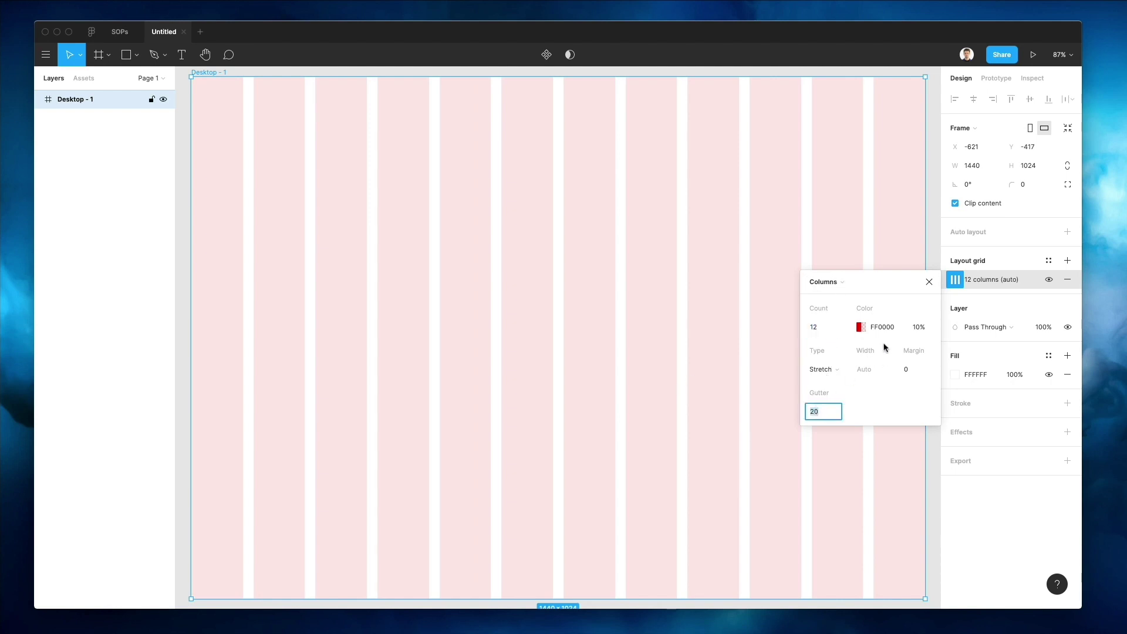
{"action": "left_click", "coordinate": [916, 372]}
{"action": "type", "text": "32"}
{"action": "key", "text": "Return"}
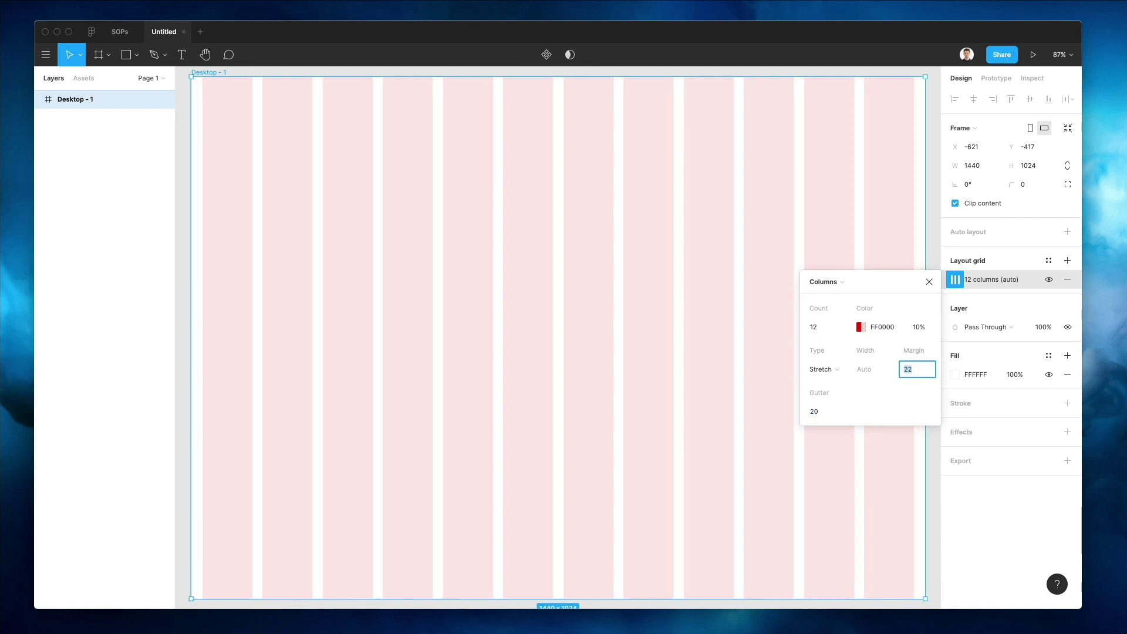
{"action": "key", "text": "shift+Up"}
{"action": "key", "text": "shift+Up"}
{"action": "key", "text": "shift+Up"}
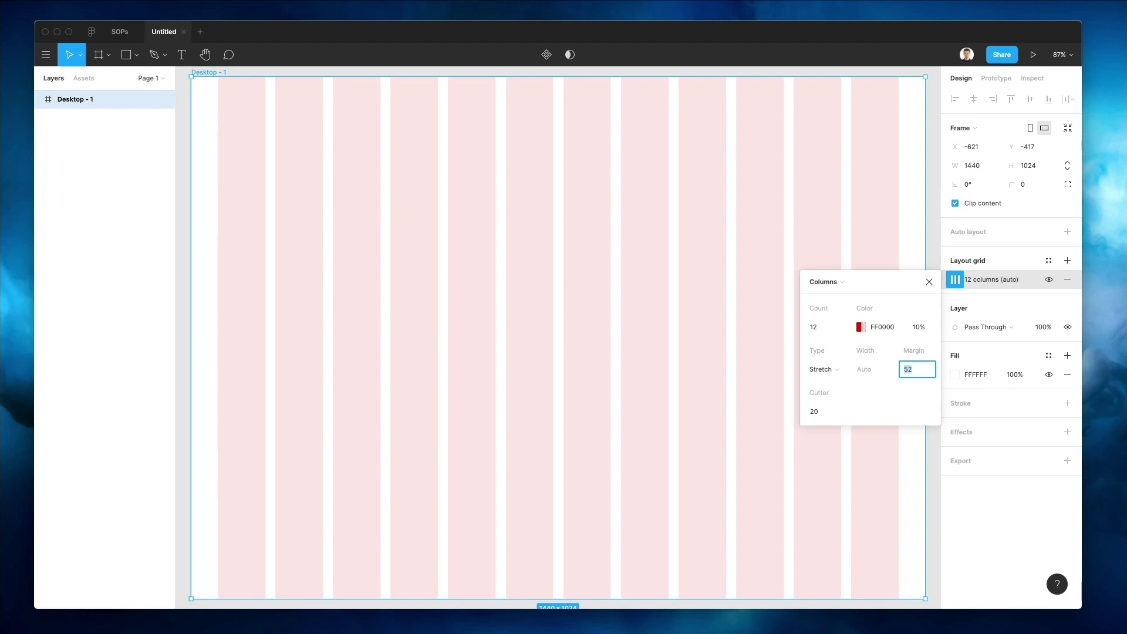
{"action": "key", "text": "shift+Down"}
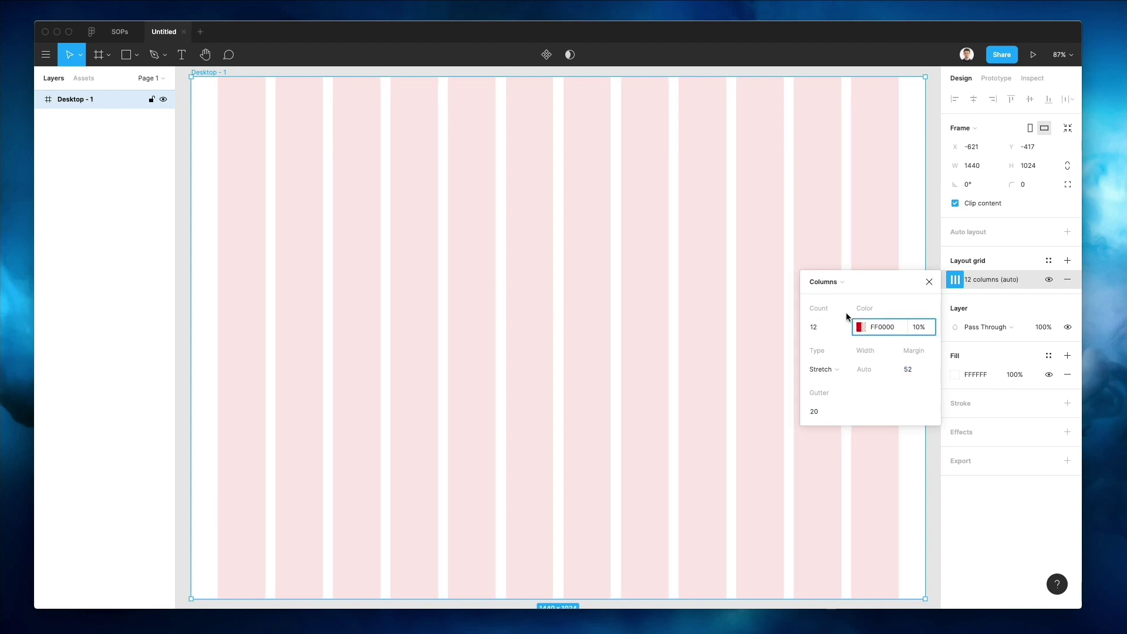
- Colour the grid blue 0085FF at 10%
{"action": "left_click", "coordinate": [859, 326]}
{"action": "left_click", "coordinate": [741, 470]}
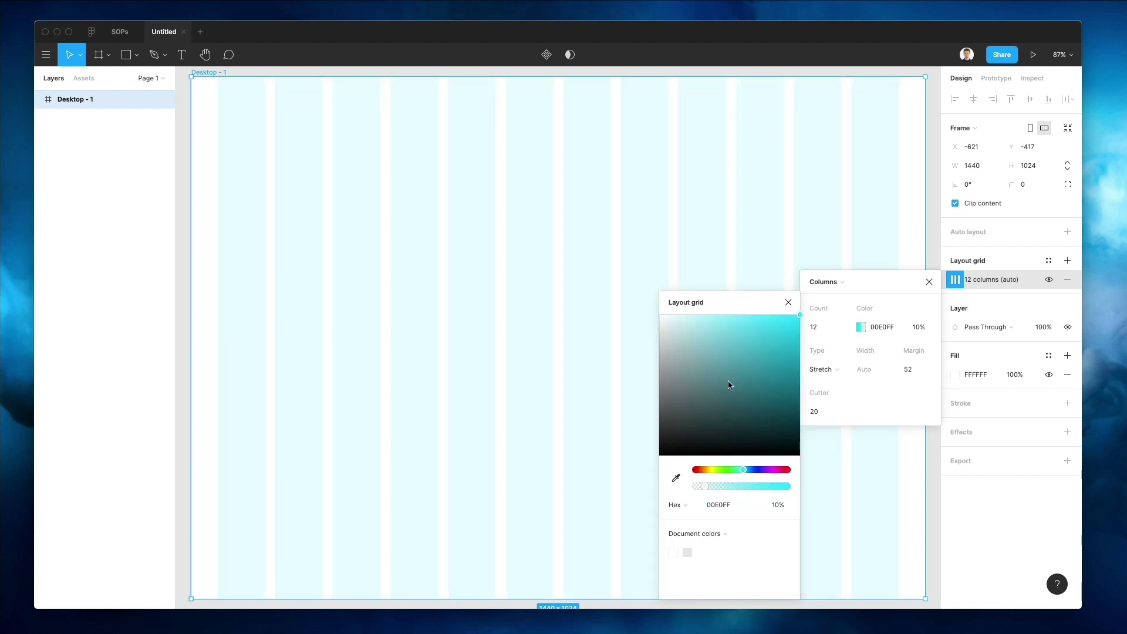
{"action": "left_click", "coordinate": [750, 470]}
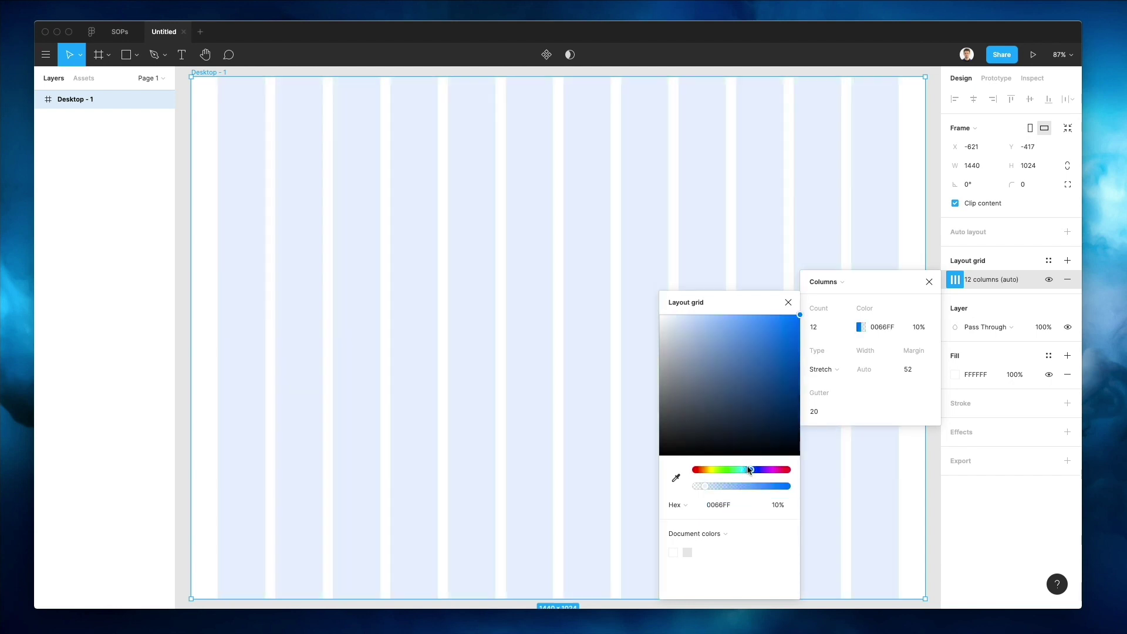
{"action": "key", "text": "Escape"}
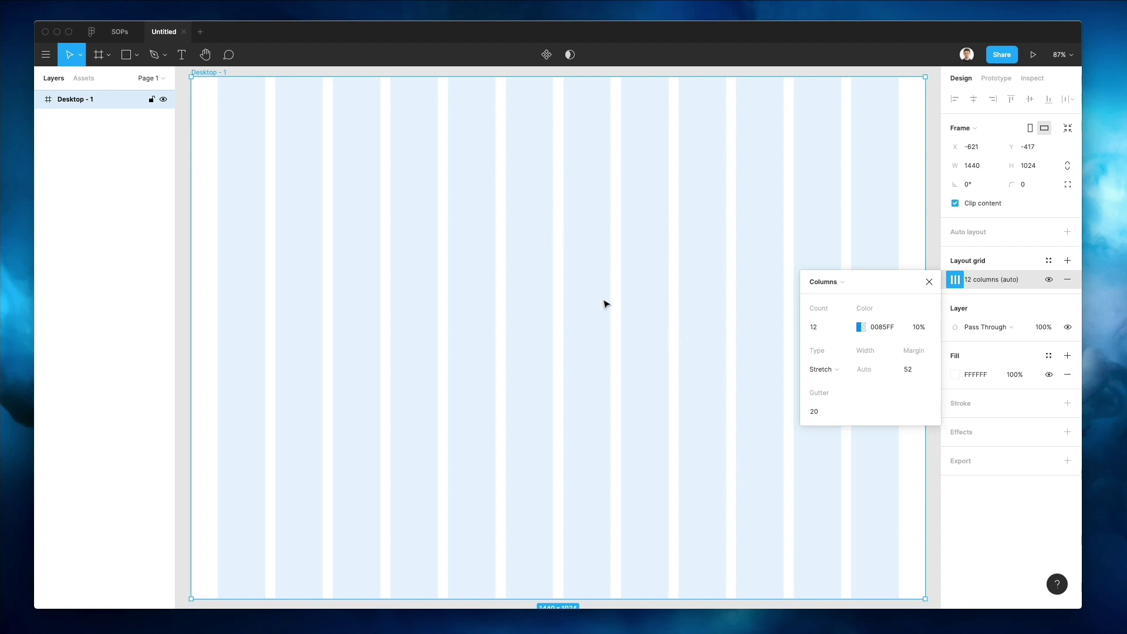
- Dismiss the Columns settings popup, leaving the 12 light-blue columns visible
{"action": "left_click", "coordinate": [929, 283]}
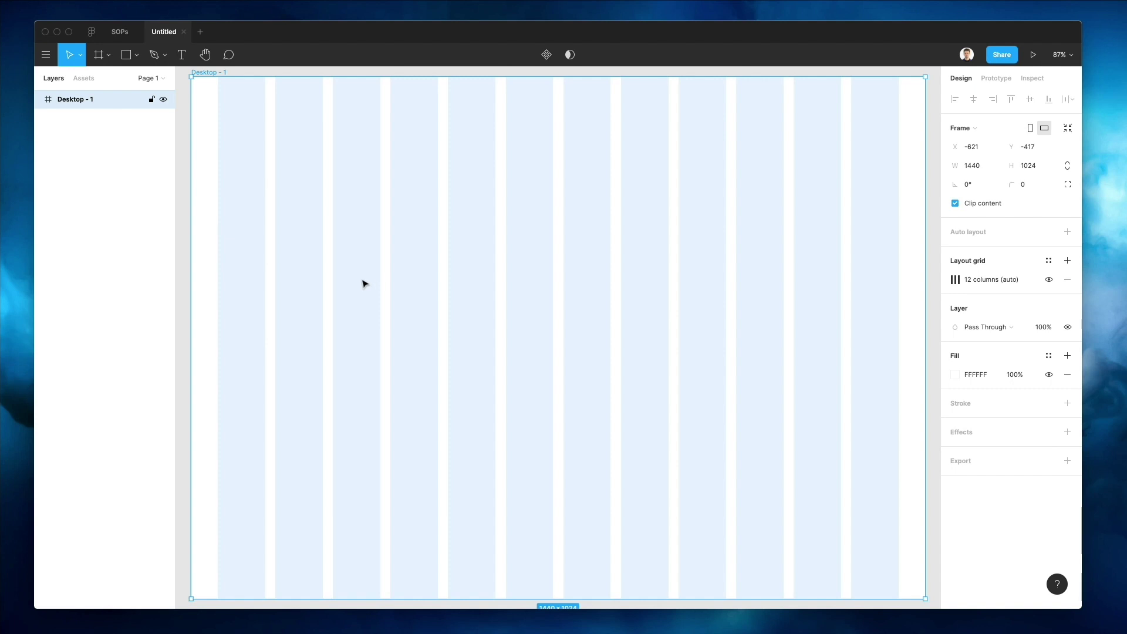
- Draw a grey rectangle 720 wide (1440/2), place it at X 720, then reselect the frame
{"action": "left_click", "coordinate": [126, 55]}
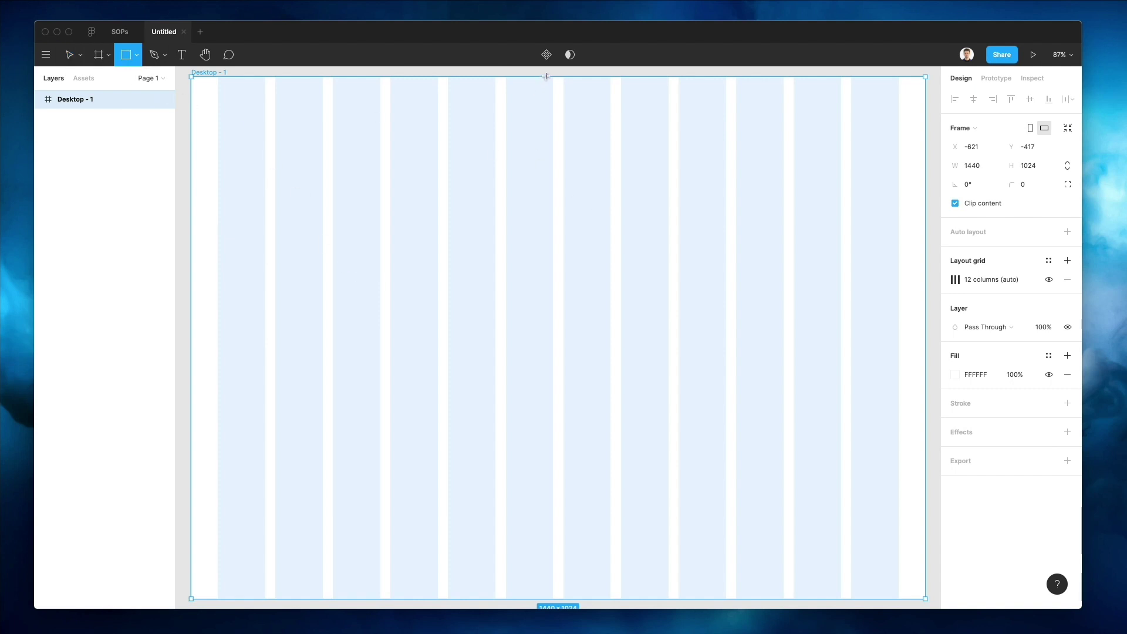
{"action": "left_click_drag", "start_coordinate": [546, 76], "coordinate": [923, 599]}
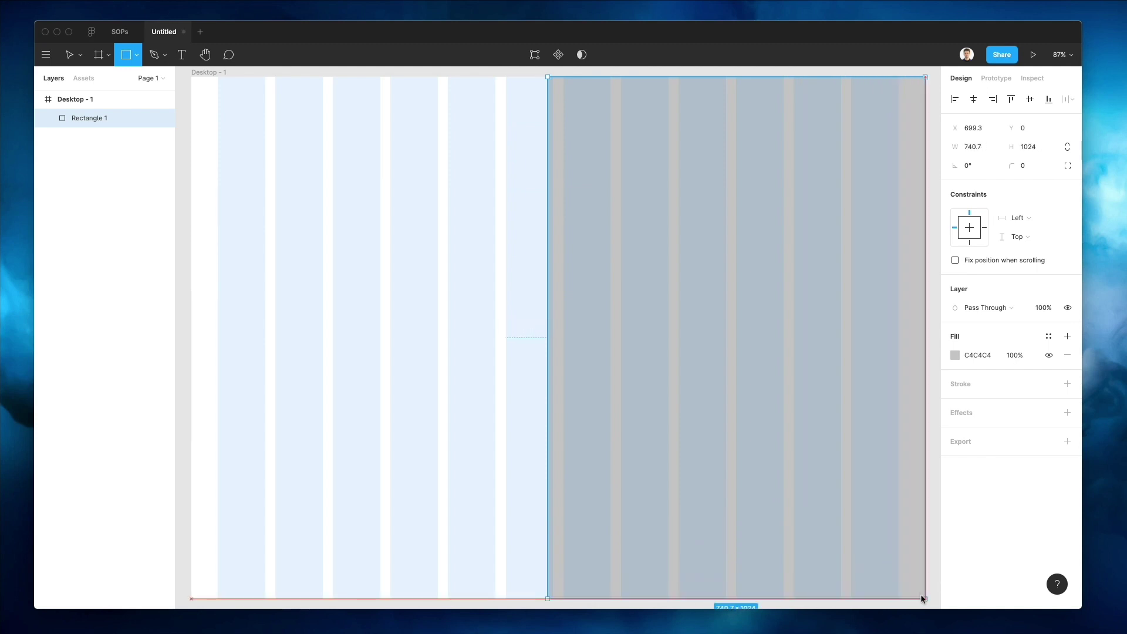
{"action": "mouse_move", "coordinate": [548, 336]}
{"action": "left_mouse_down"}
{"action": "mouse_move", "coordinate": [166, 315]}
{"action": "mouse_move", "coordinate": [295, 309]}
{"action": "left_mouse_up"}
{"action": "scroll", "coordinate": [433, 317], "scroll_direction": "right", "scroll_amount": 5}
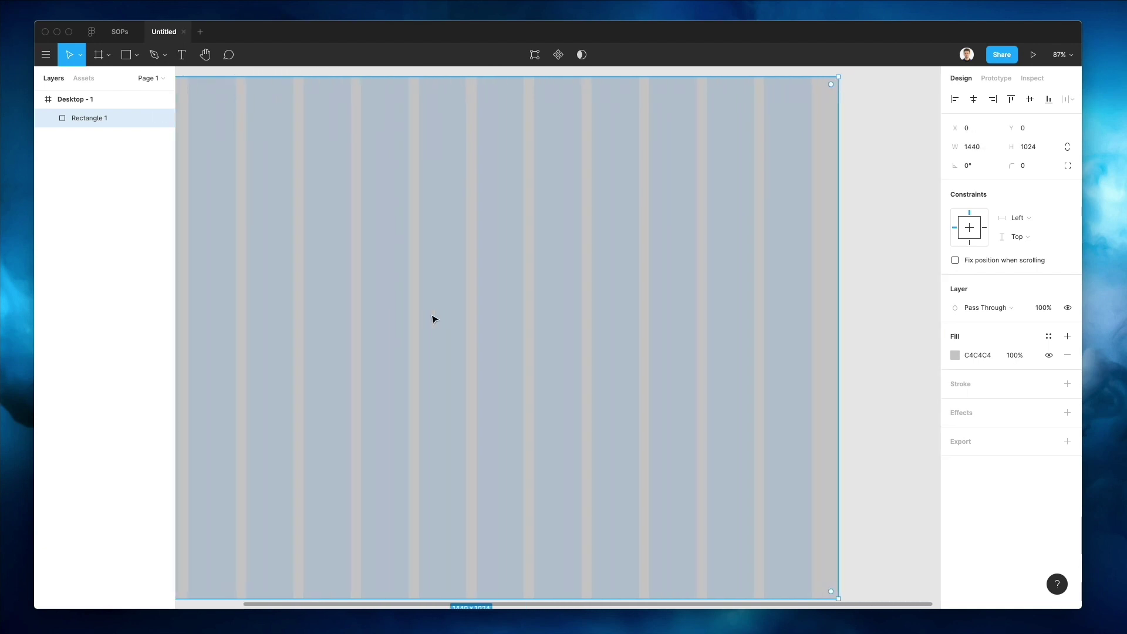
{"action": "scroll", "coordinate": [822, 147], "scroll_direction": "left", "scroll_amount": 2}
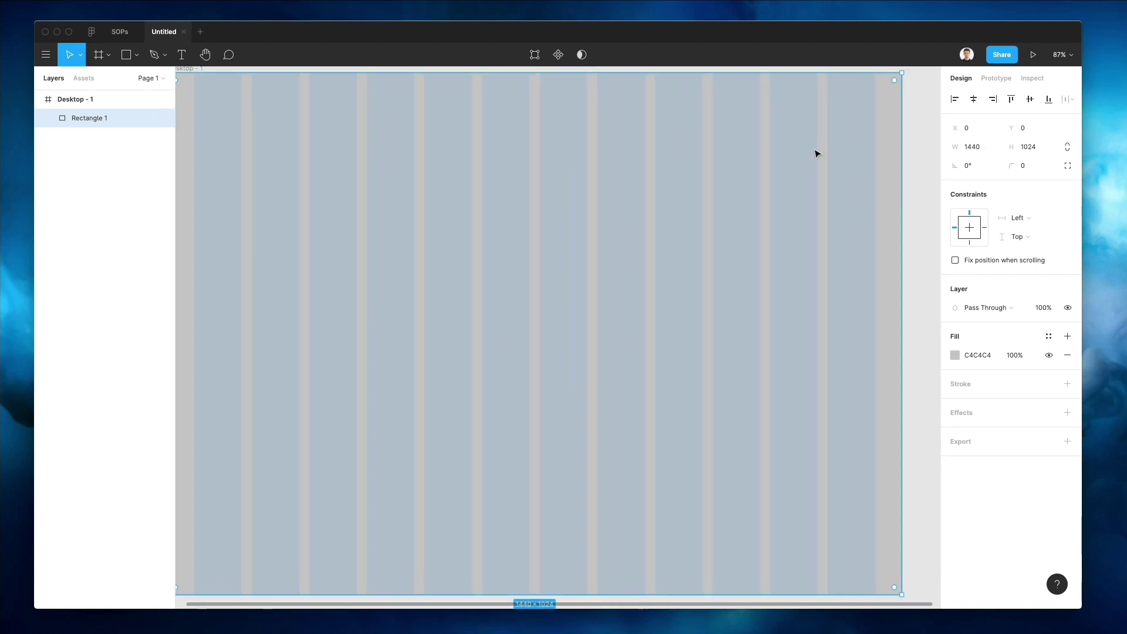
{"action": "left_click", "coordinate": [985, 147]}
{"action": "left_click", "coordinate": [985, 148]}
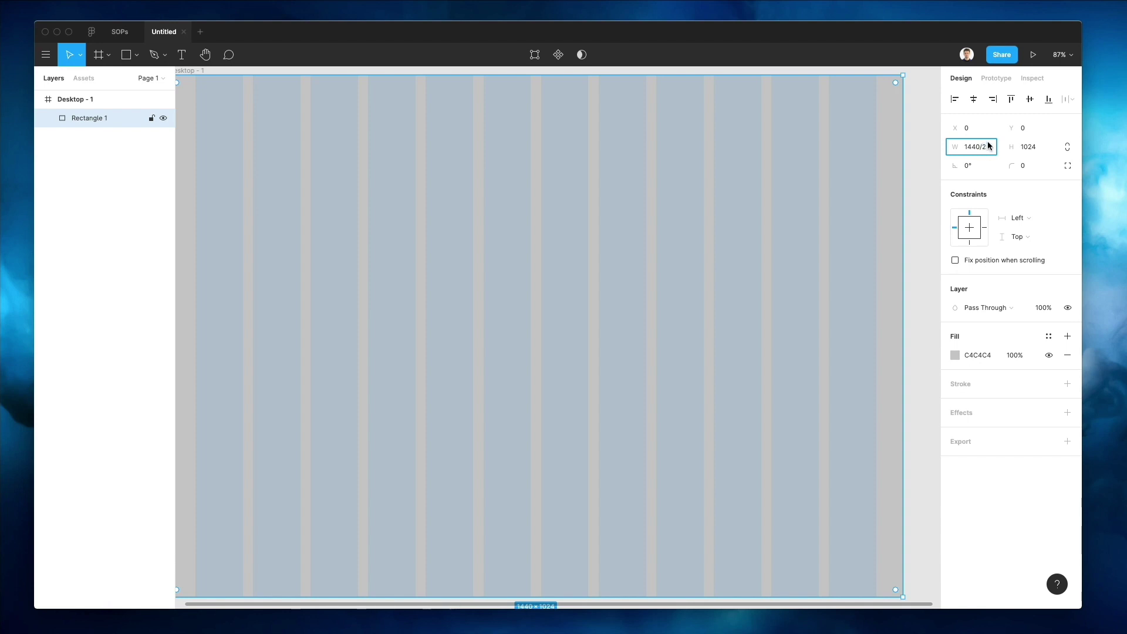
{"action": "key", "text": "Return"}
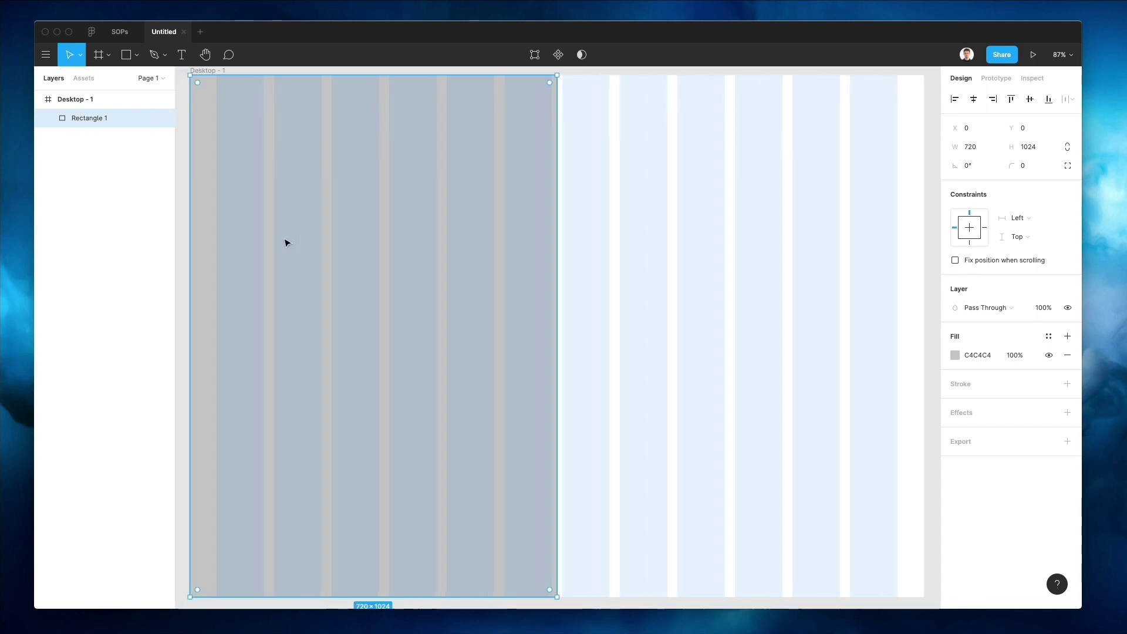
{"action": "left_click_drag", "start_coordinate": [287, 243], "coordinate": [650, 239]}
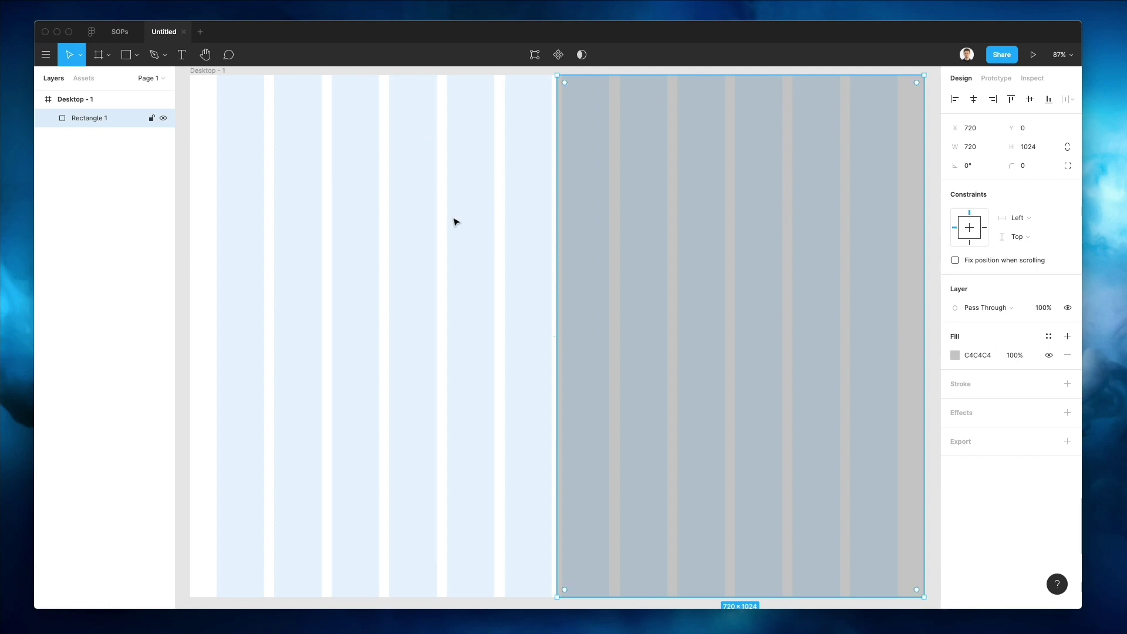
{"action": "left_click", "coordinate": [219, 86]}
{"action": "left_click", "coordinate": [205, 72]}
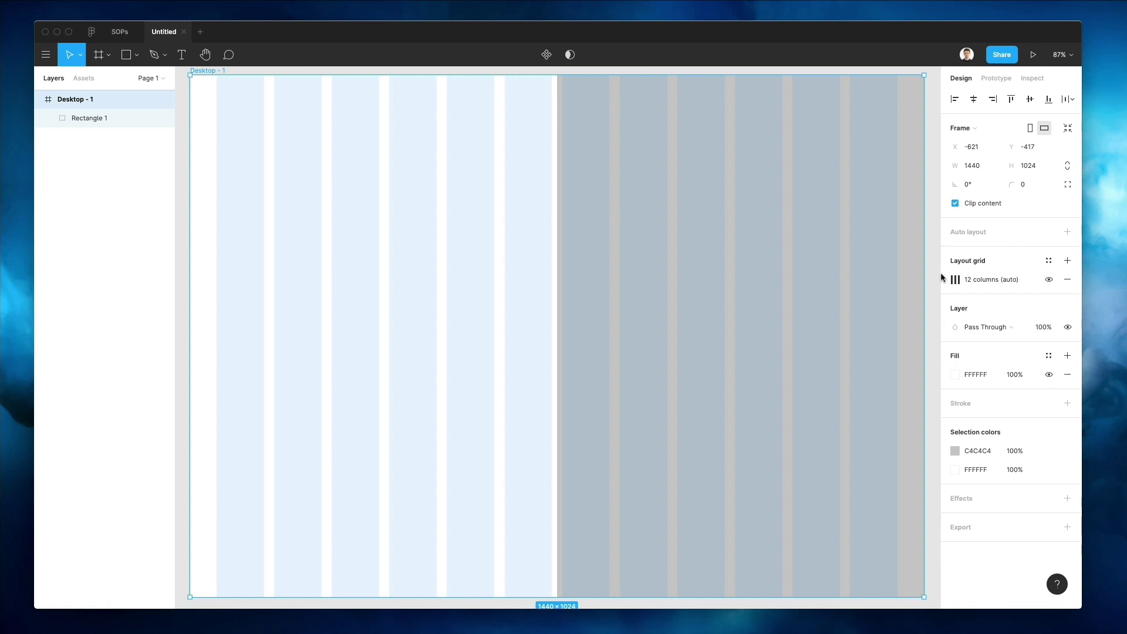
- Lighten the column grid colour to 92CAFF
{"action": "left_click", "coordinate": [955, 280]}
{"action": "left_click", "coordinate": [860, 327]}
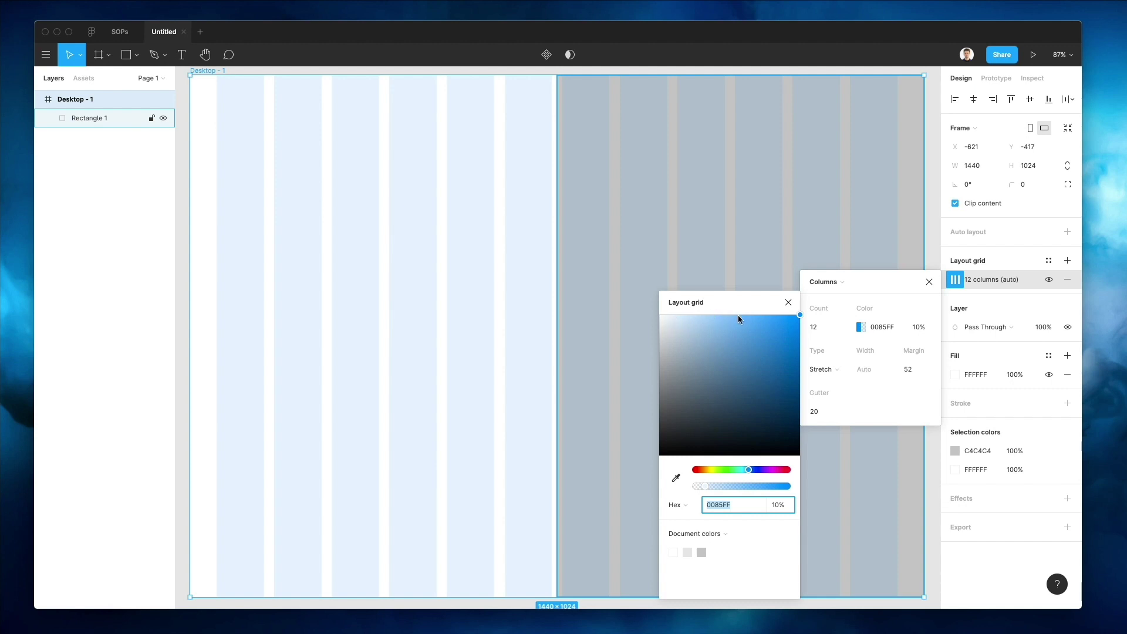
{"action": "left_click_drag", "start_coordinate": [740, 316], "coordinate": [723, 308]}
{"action": "left_click", "coordinate": [390, 298]}
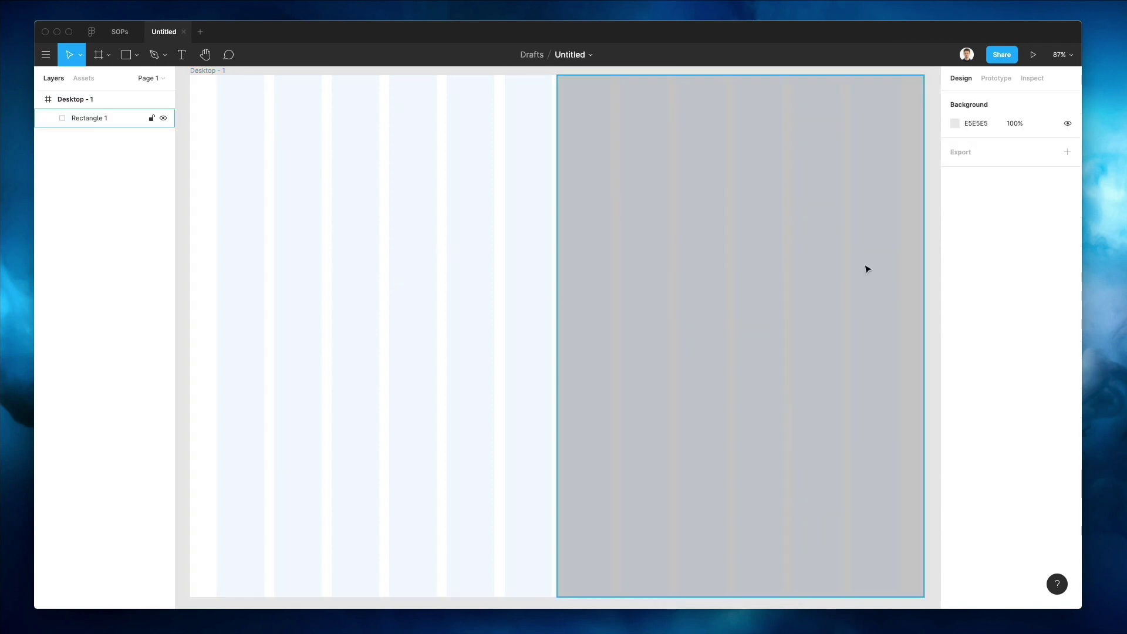
{"action": "scroll", "coordinate": [256, 77], "scroll_direction": "up", "scroll_amount": 1}
{"action": "left_click", "coordinate": [208, 79]}
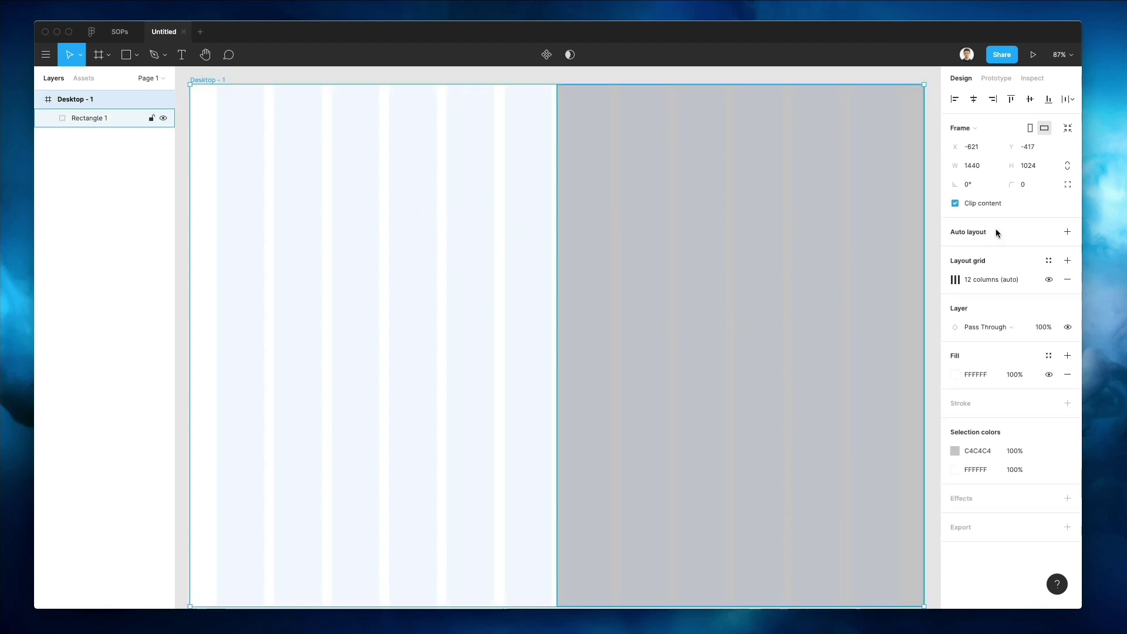
- Set the column grid margin to 0
{"action": "left_click", "coordinate": [955, 280]}
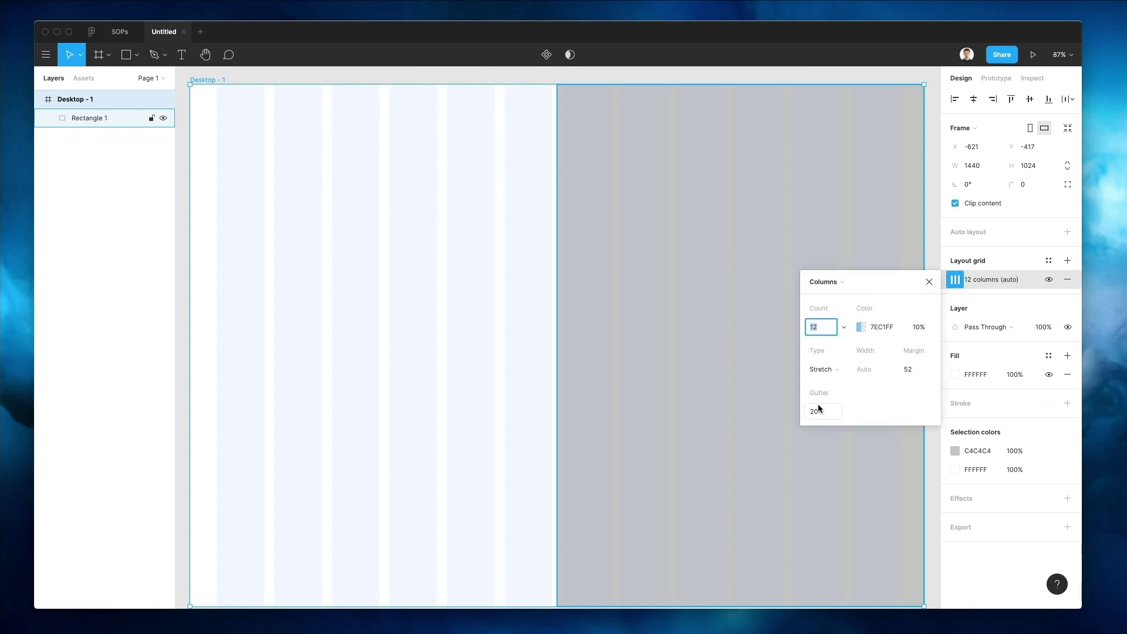
{"action": "left_click", "coordinate": [913, 367]}
{"action": "type", "text": "0"}
{"action": "key", "text": "Return"}
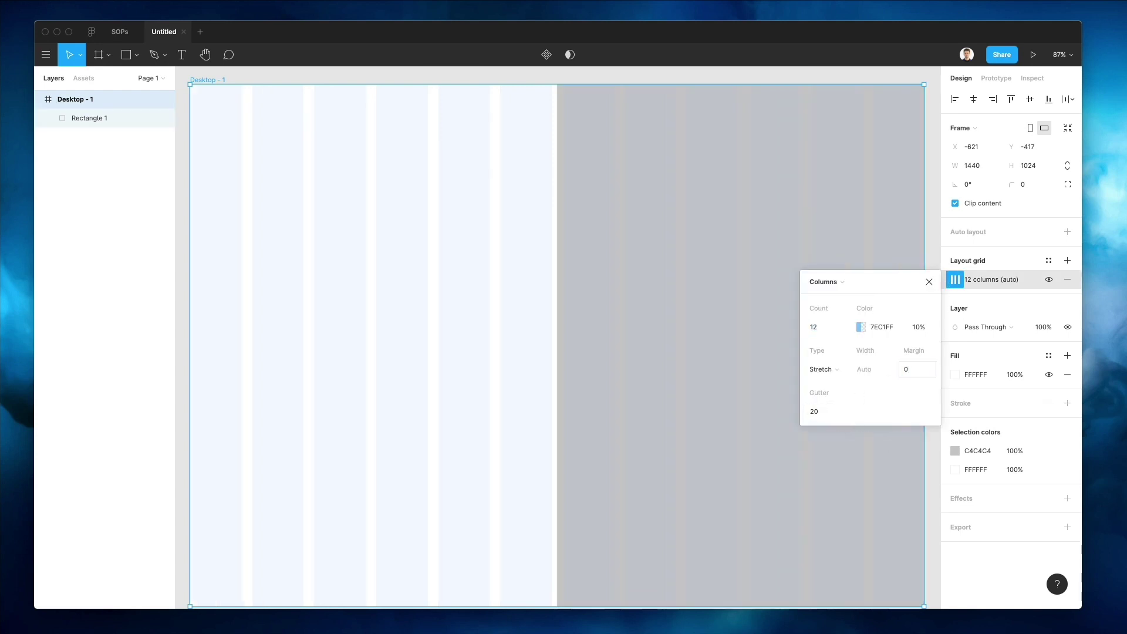
{"action": "left_click", "coordinate": [310, 348]}
{"action": "scroll", "coordinate": [343, 248], "scroll_direction": "down", "scroll_amount": 1}
{"action": "scroll", "coordinate": [344, 249], "scroll_direction": "left", "scroll_amount": 1}
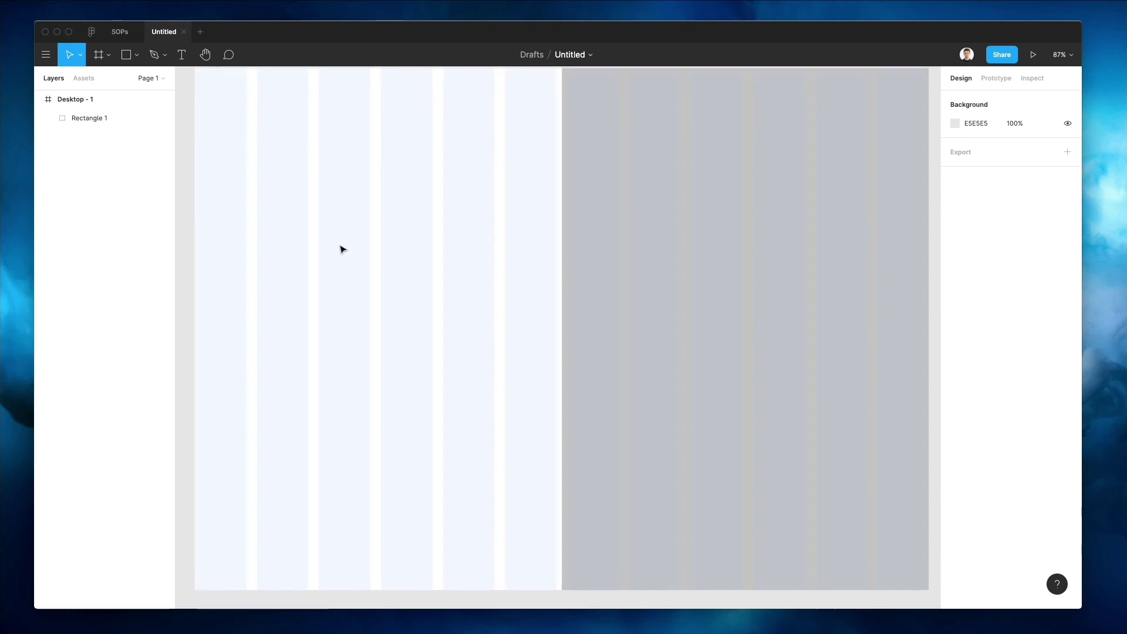
{"action": "scroll", "coordinate": [320, 179], "scroll_direction": "left", "scroll_amount": 1}
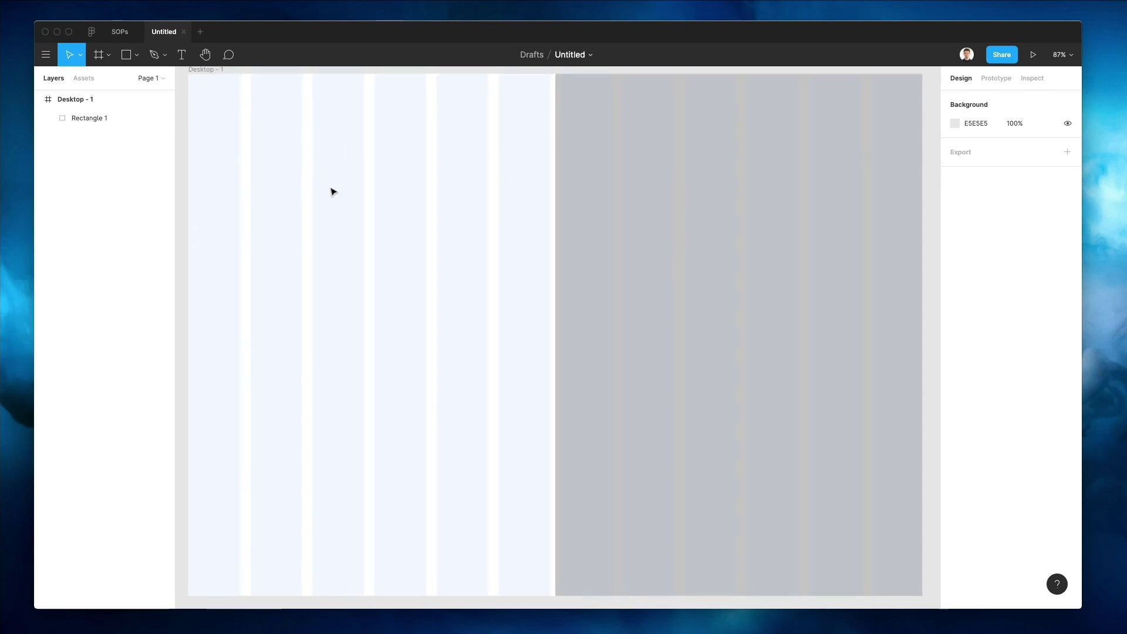
{"action": "scroll", "coordinate": [215, 162], "scroll_direction": "up", "scroll_amount": 1}
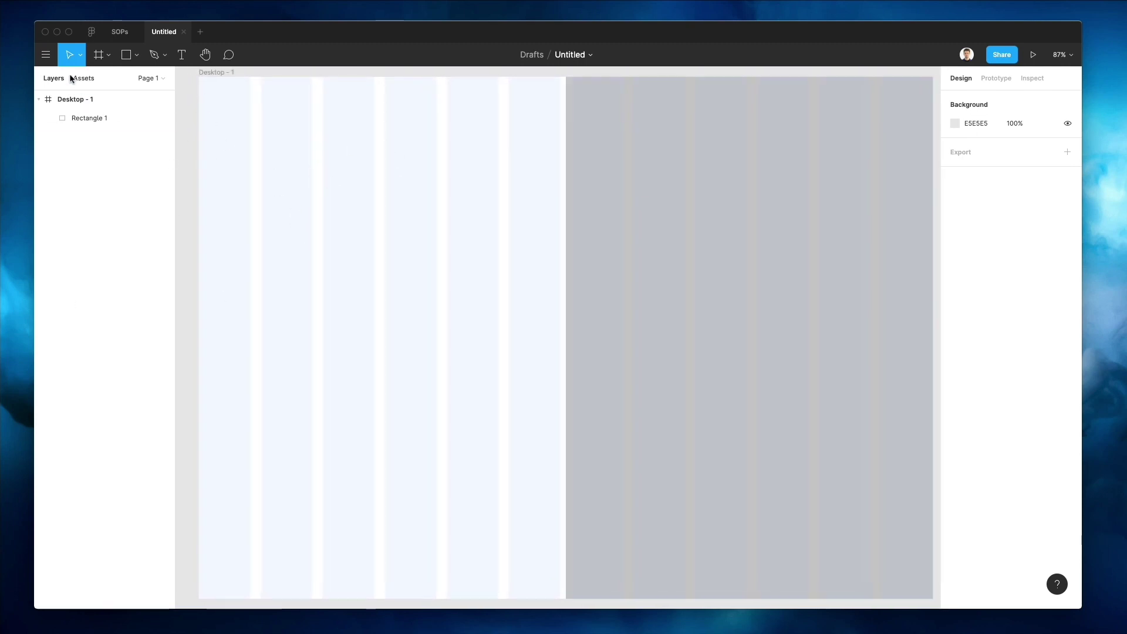
{"action": "key", "text": "t"}
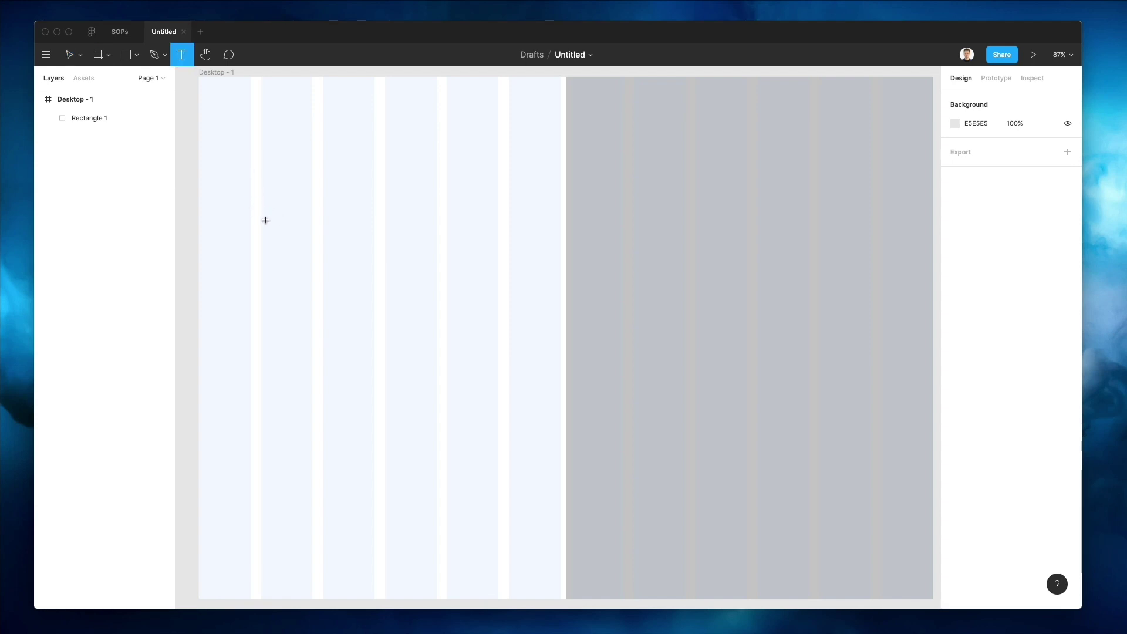
- Type the heading "This is the best experience you'll ever have" at size 32 and fix the typo
{"action": "left_click", "coordinate": [263, 225]}
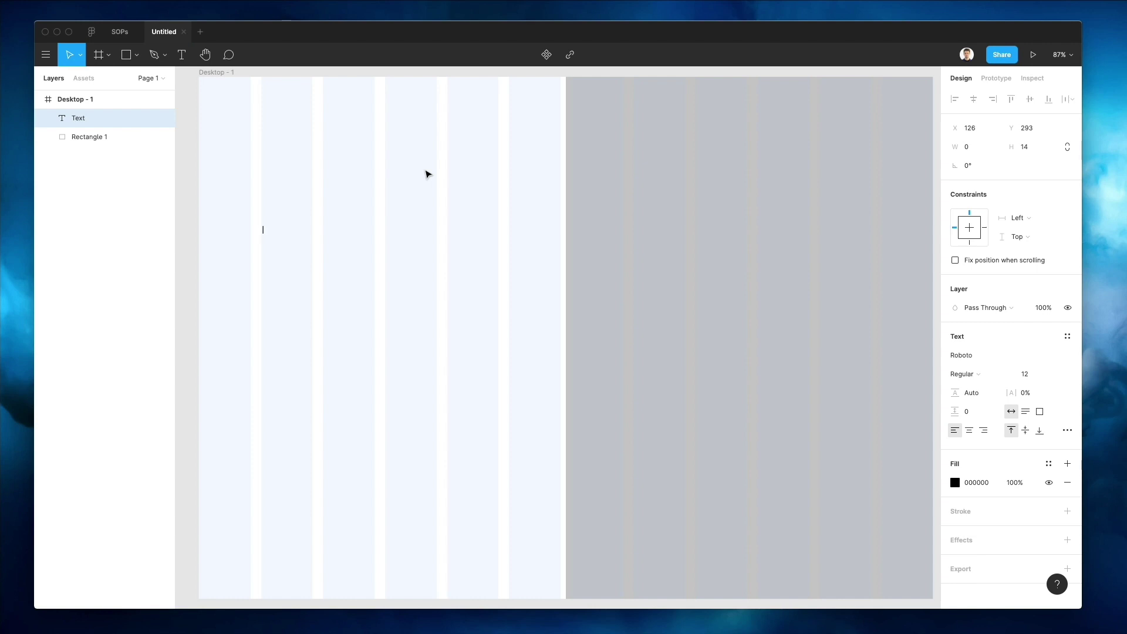
{"action": "type", "text": "This is the best exper"}
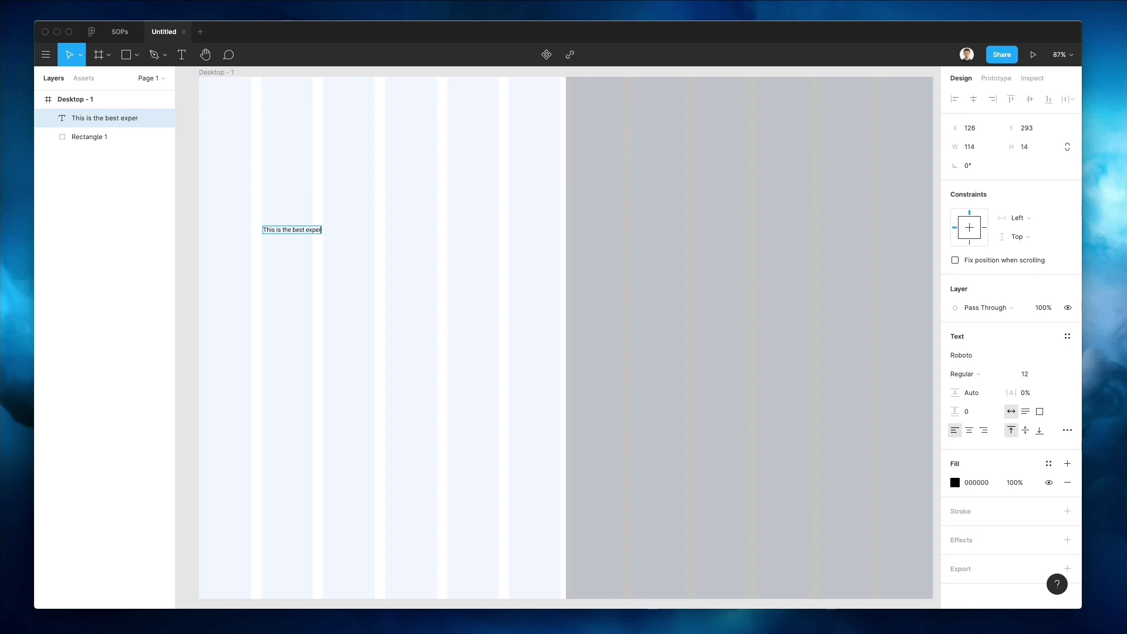
{"action": "type", "text": "ience you'l ever have"}
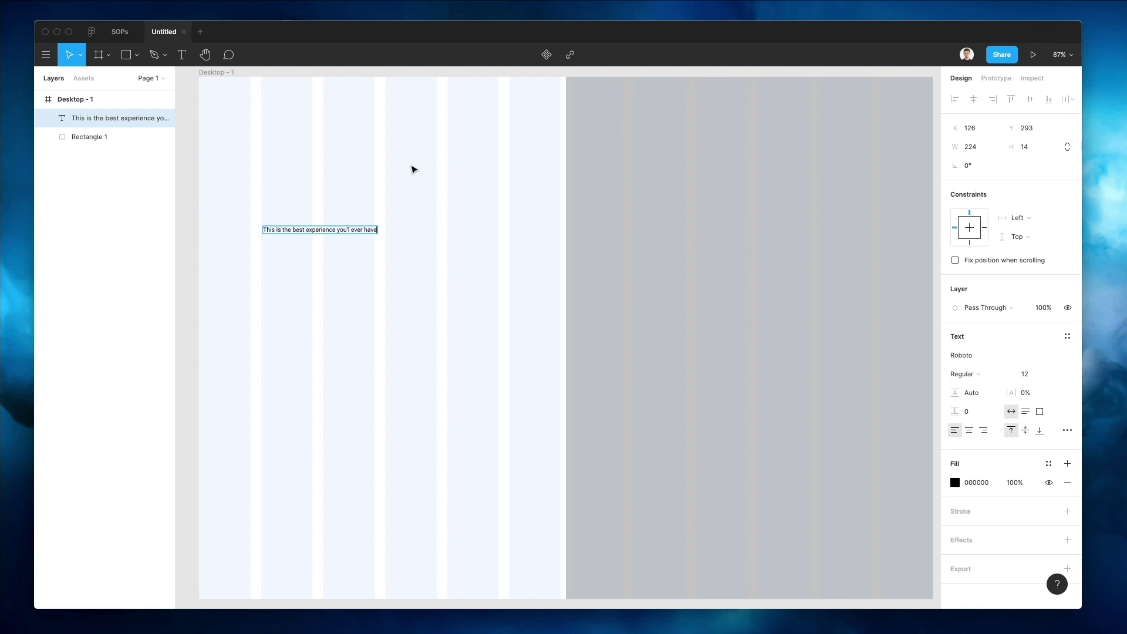
{"action": "key", "text": "Escape"}
{"action": "left_click", "coordinate": [1025, 374]}
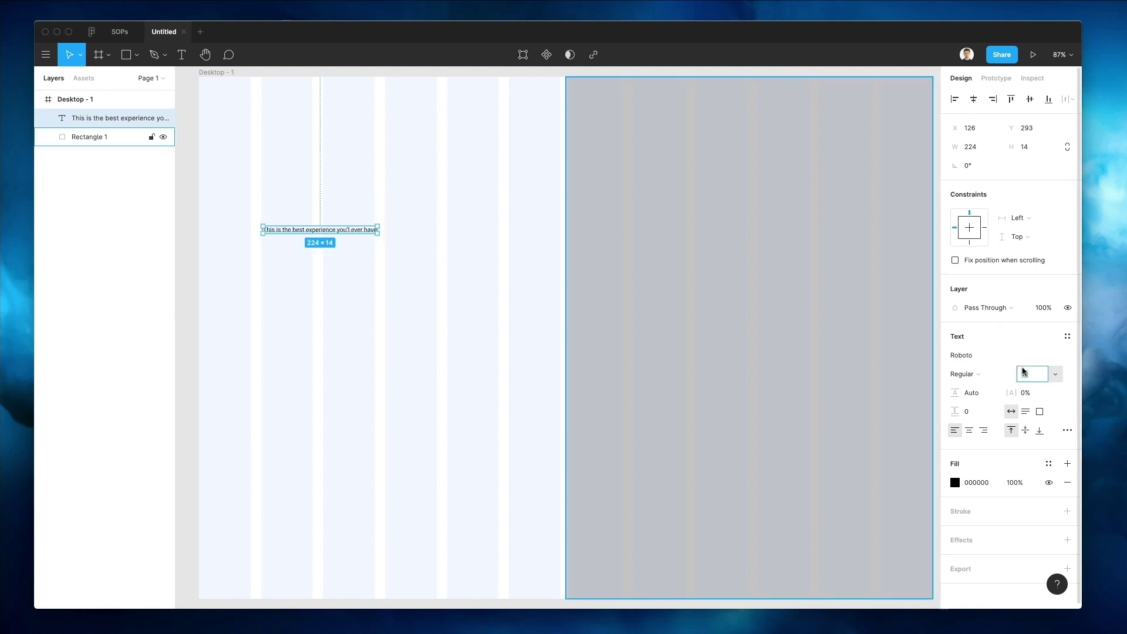
{"action": "type", "text": "32"}
{"action": "key", "text": "Return"}
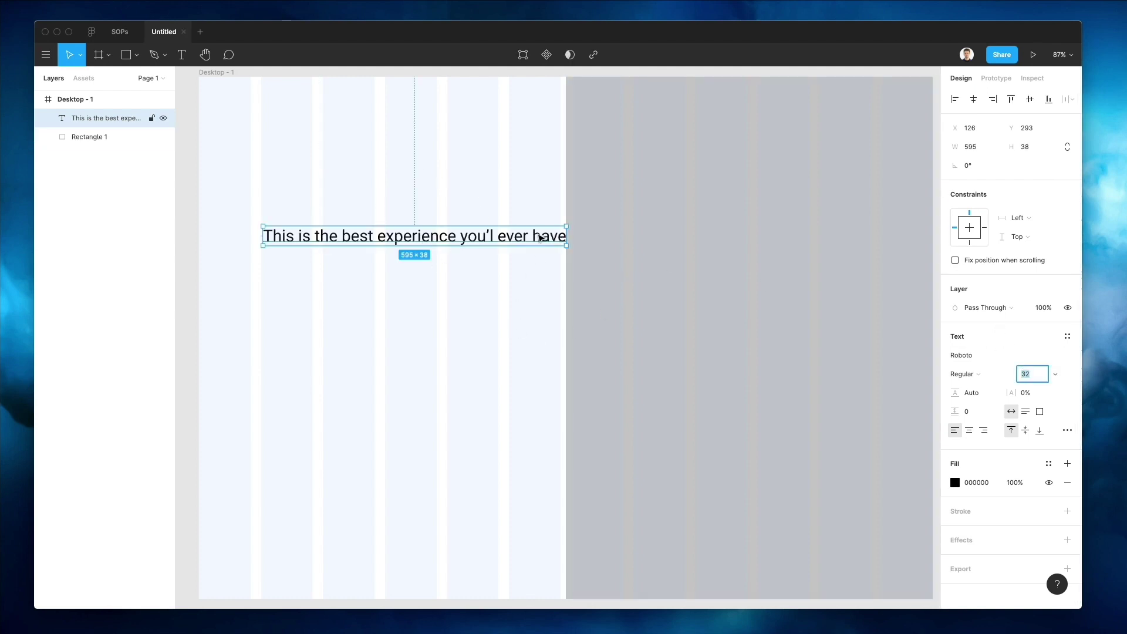
{"action": "double_click", "coordinate": [492, 235]}
{"action": "type", "text": "l"}
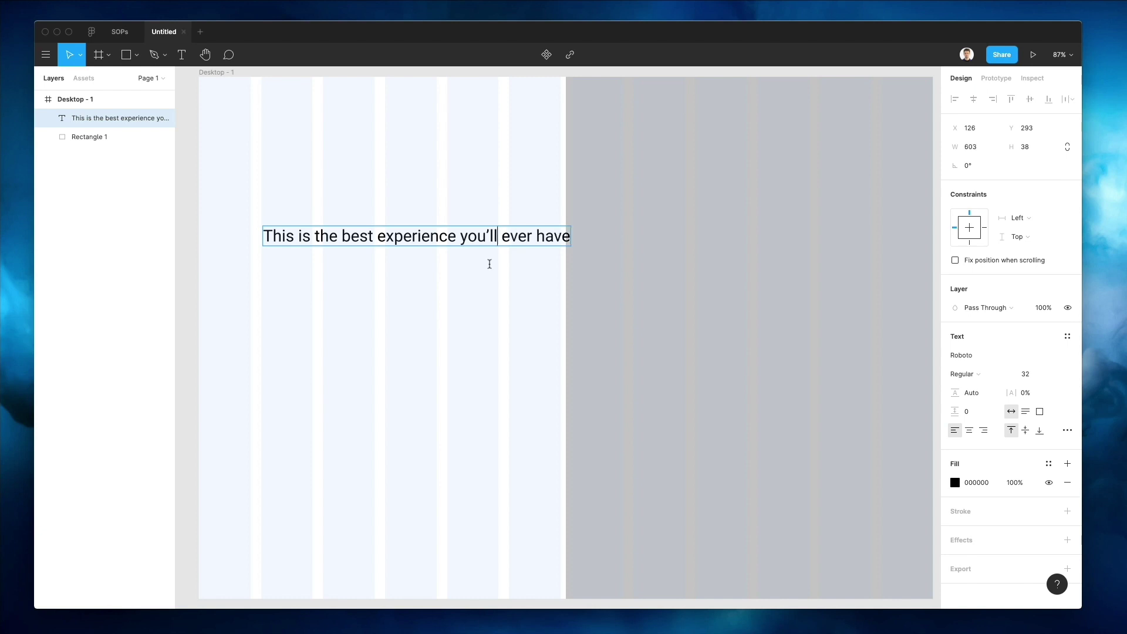
{"action": "key", "text": "Escape"}
- Move the heading lower, enlarge it to 52 and wrap it onto three lines
{"action": "left_click_drag", "start_coordinate": [455, 244], "coordinate": [449, 276]}
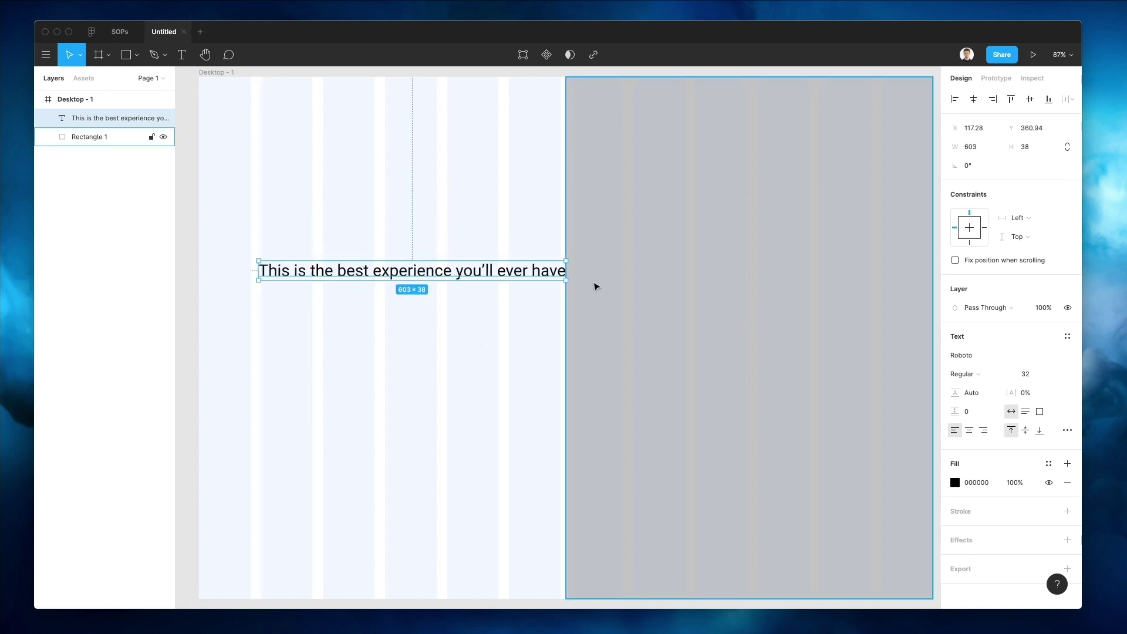
{"action": "left_click", "coordinate": [1035, 377]}
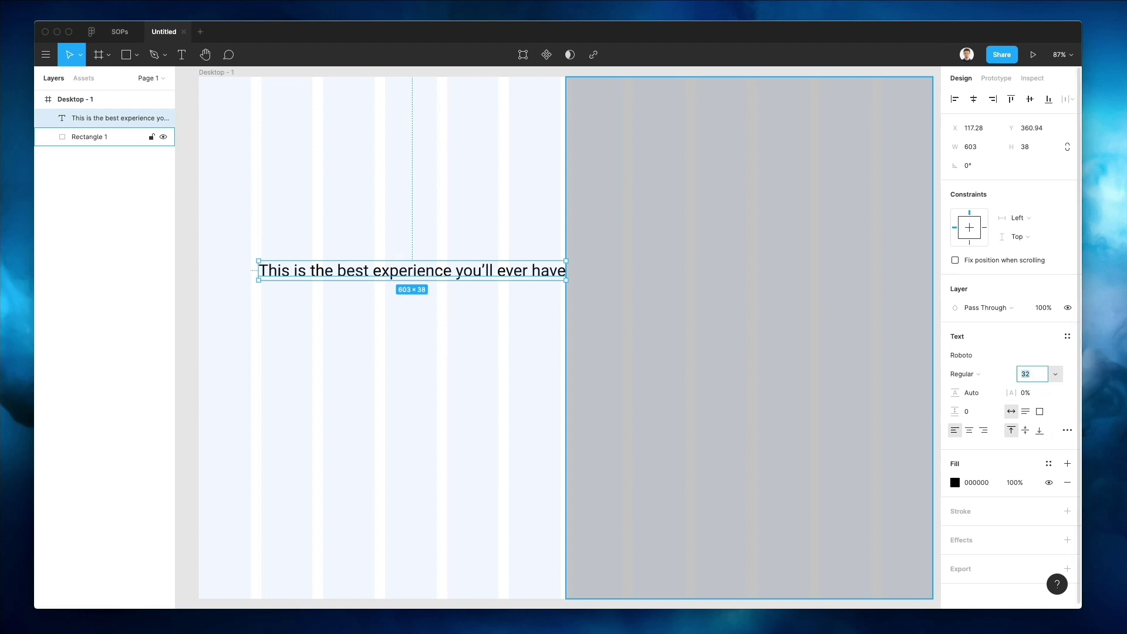
{"action": "key", "text": "shift+Up"}
{"action": "key", "text": "shift+Up"}
{"action": "left_click", "coordinate": [574, 276]}
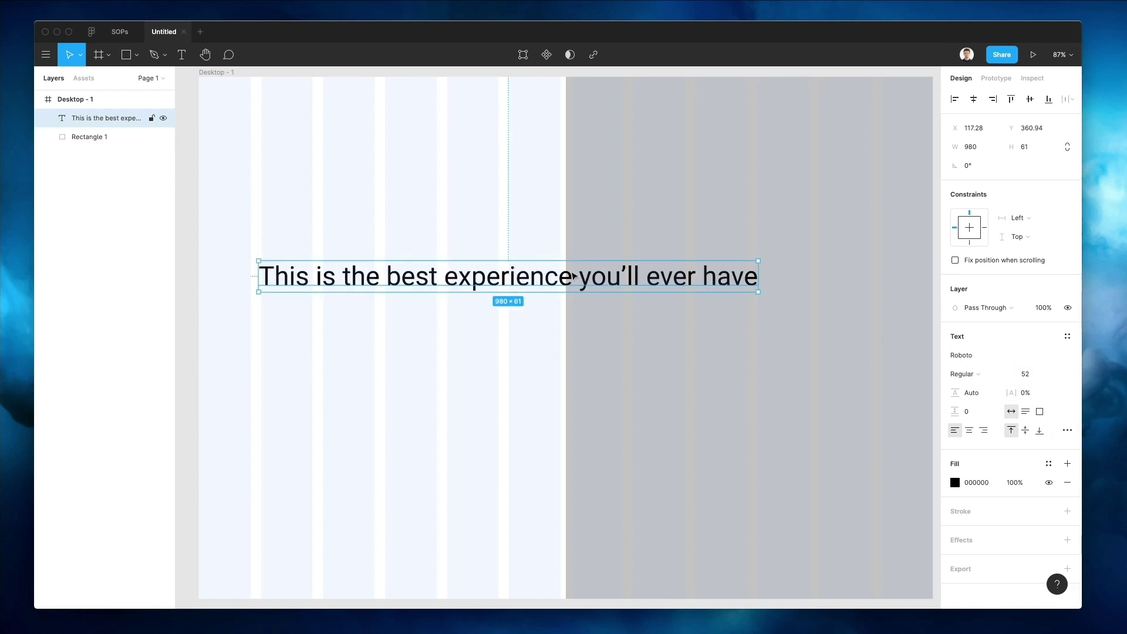
{"action": "left_click_drag", "start_coordinate": [751, 276], "coordinate": [498, 276]}
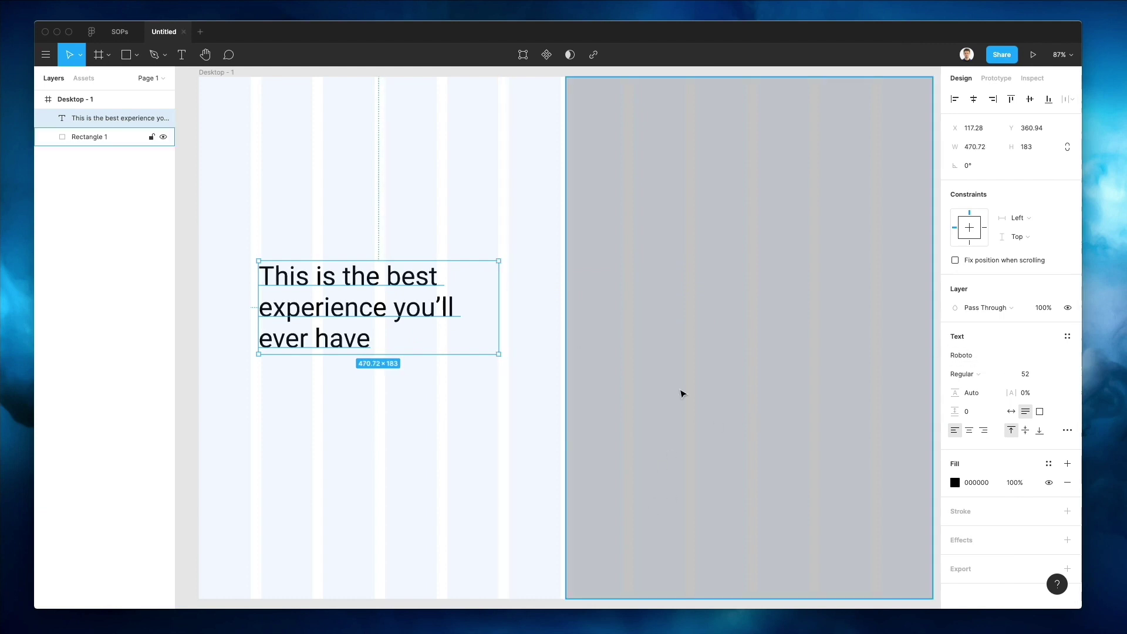
- Change the heading font from Roboto to Open Sans Bold
{"action": "left_click", "coordinate": [992, 354]}
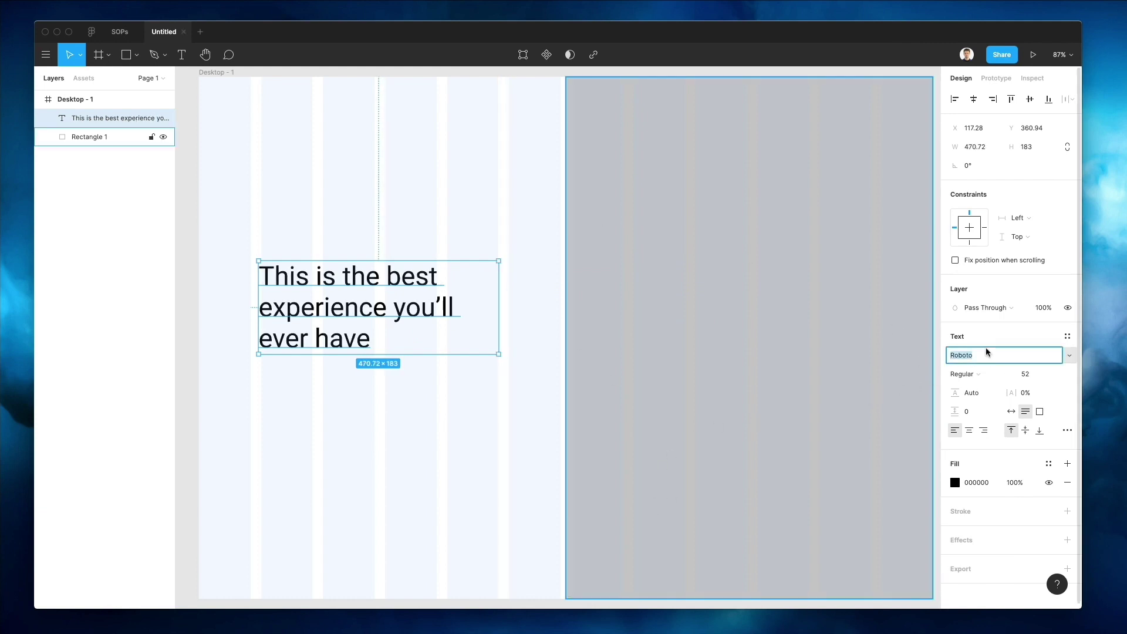
{"action": "type", "text": "Open Sans"}
{"action": "key", "text": "Return"}
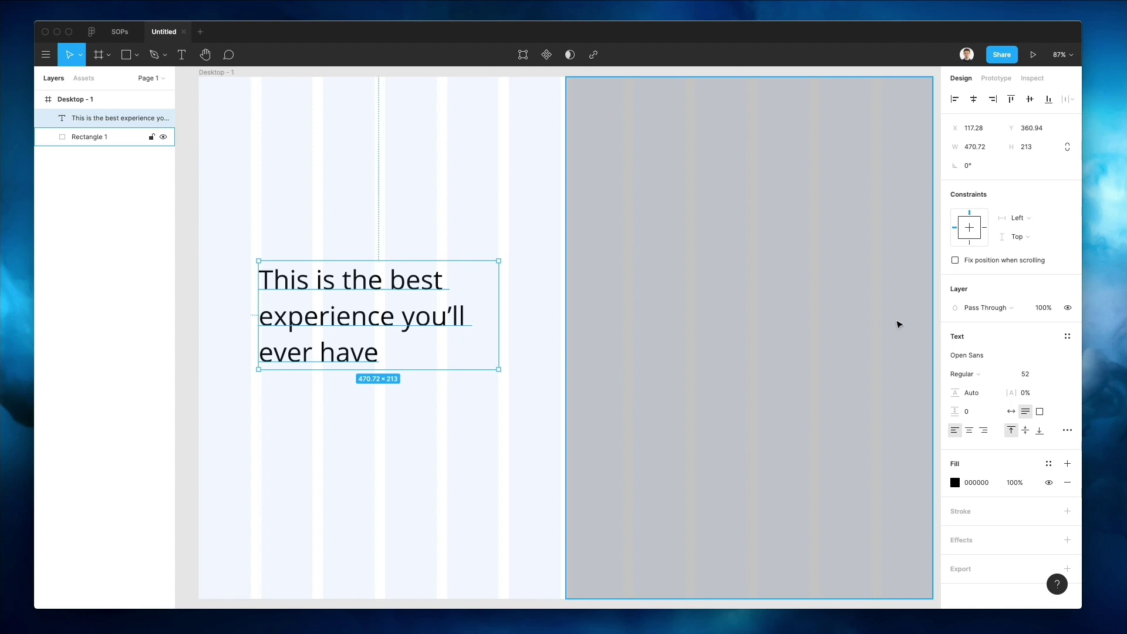
{"action": "left_click", "coordinate": [1004, 372]}
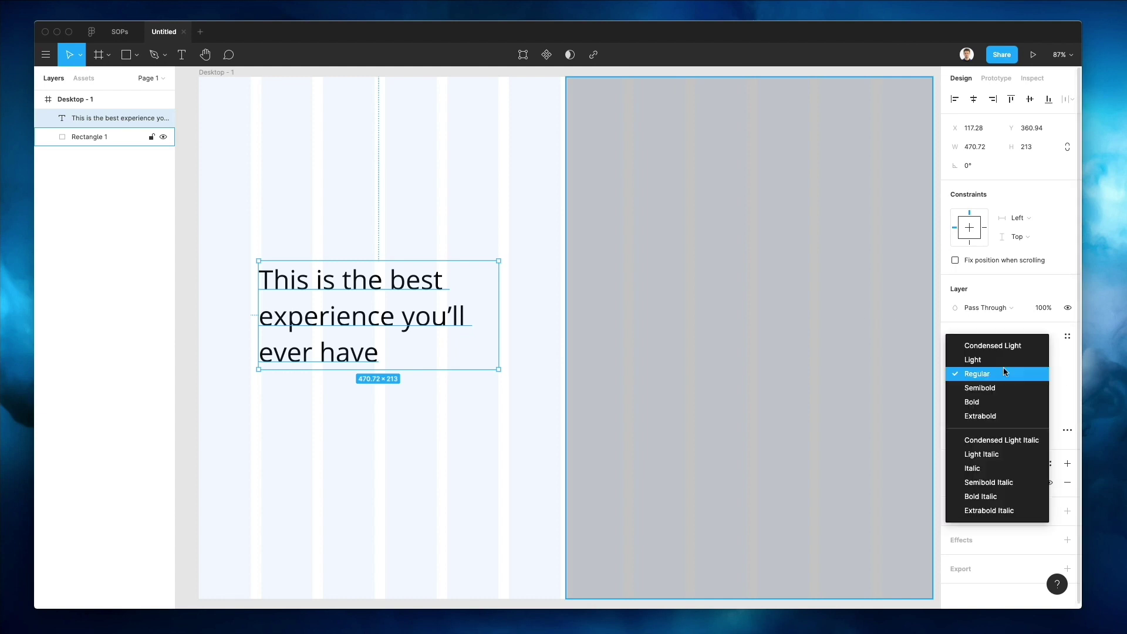
{"action": "left_click", "coordinate": [980, 388]}
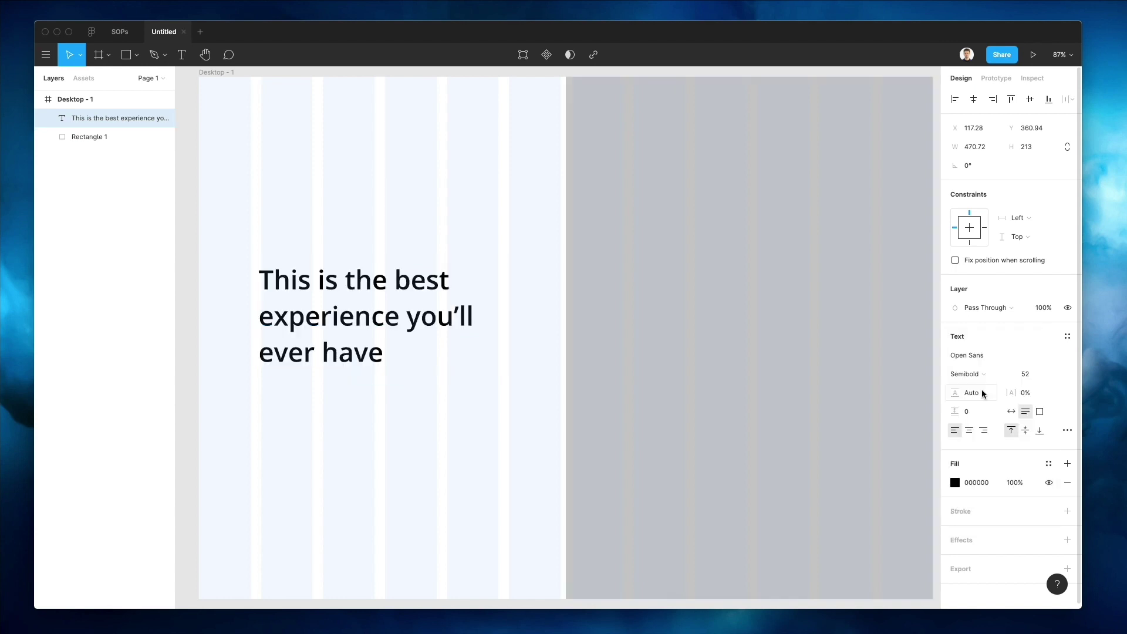
{"action": "left_click", "coordinate": [1006, 370]}
{"action": "left_click", "coordinate": [978, 388]}
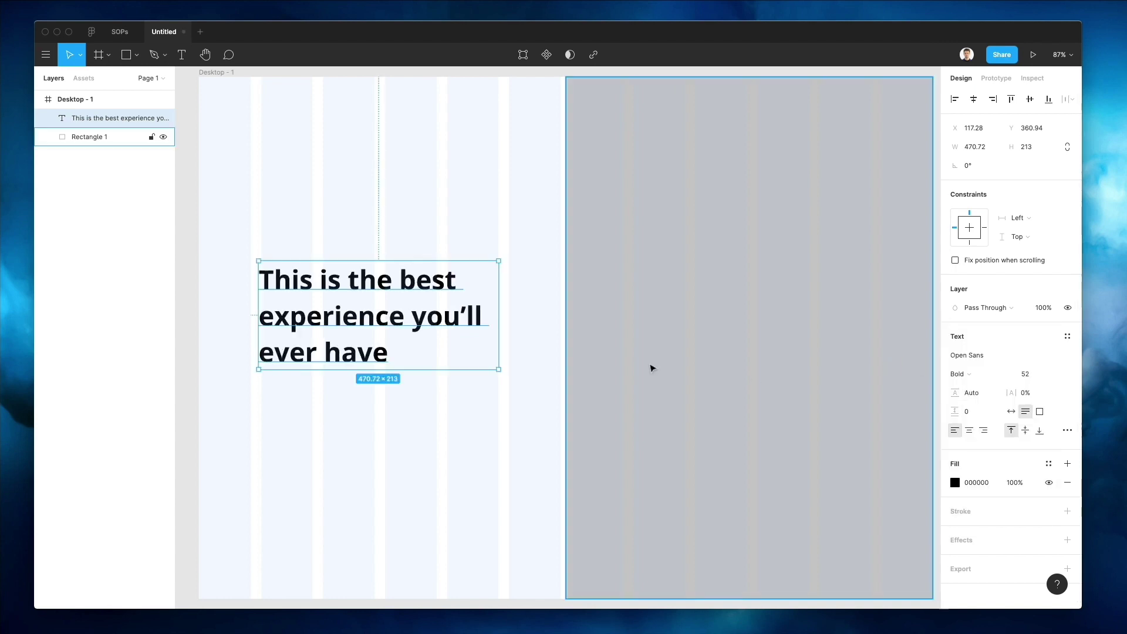
- Duplicate the heading below itself and replace its text with the pasted Lorem Ipsum paragraph
{"action": "left_click", "coordinate": [501, 219]}
{"action": "left_click_drag", "start_coordinate": [410, 305], "coordinate": [396, 425]}
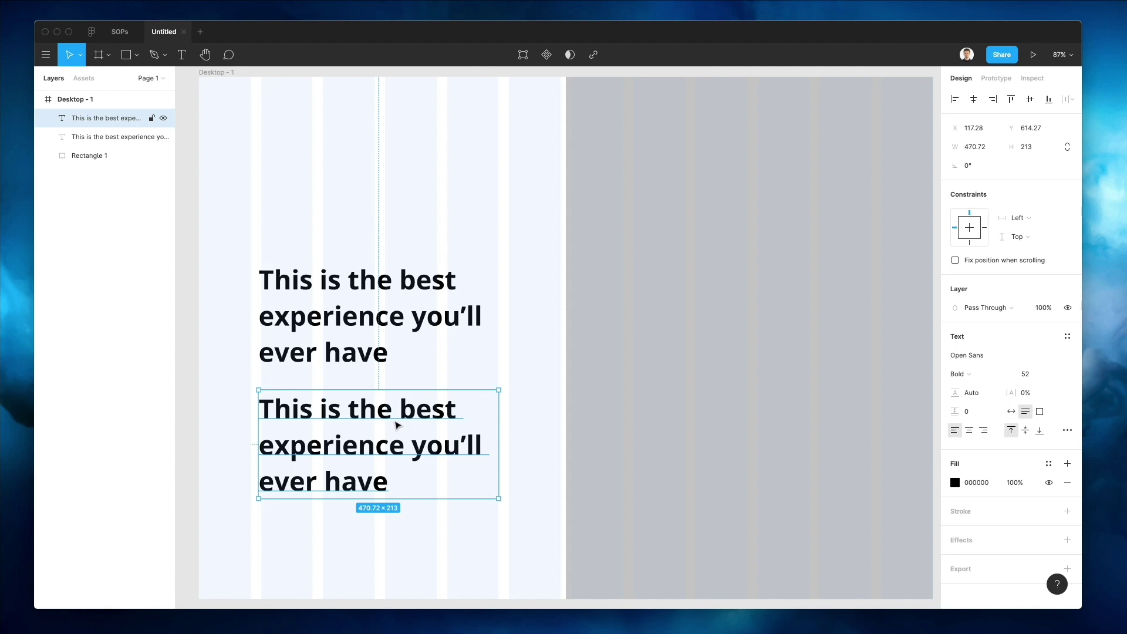
{"action": "double_click", "coordinate": [397, 423]}
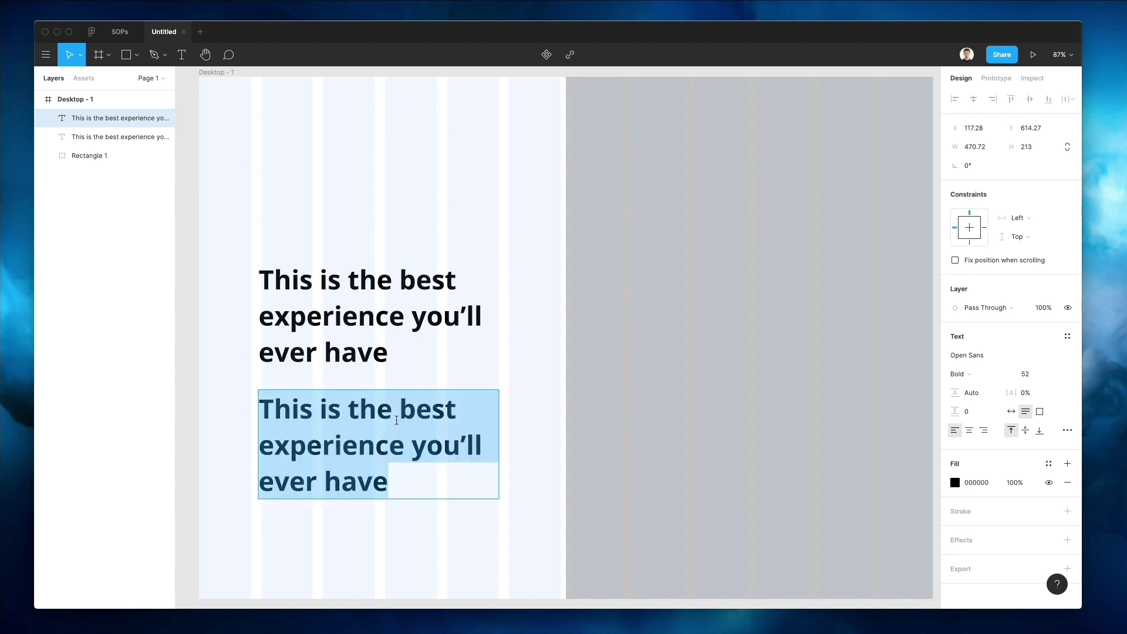
{"action": "key", "text": "BackSpace"}
{"action": "key", "text": "ctrl+v"}
{"action": "scroll", "coordinate": [422, 385], "scroll_direction": "down", "scroll_amount": 3}
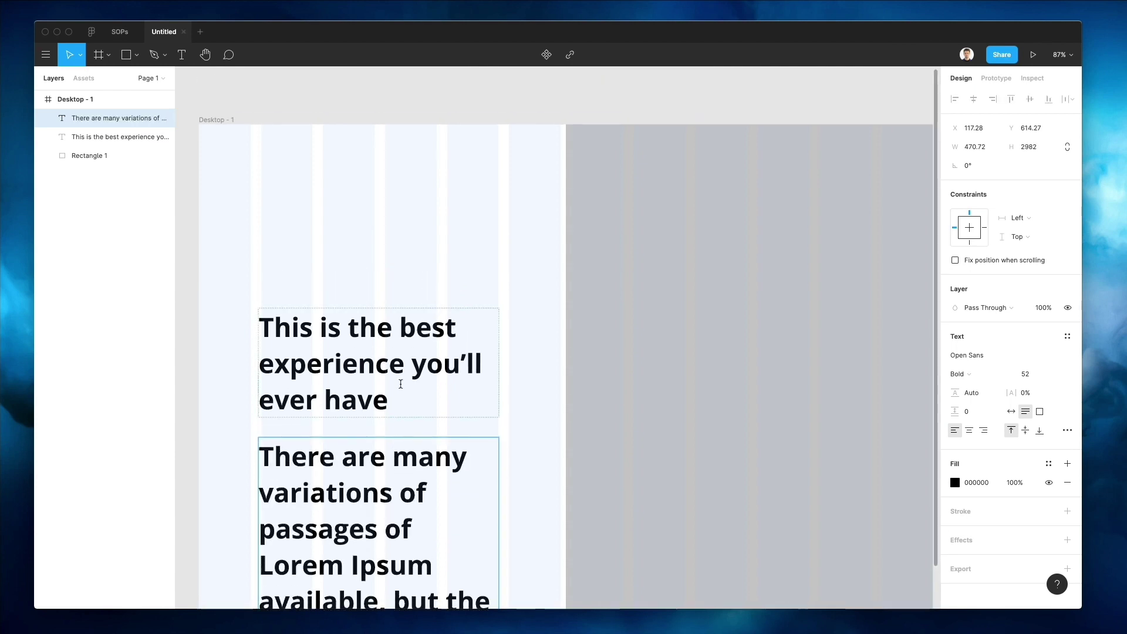
{"action": "scroll", "coordinate": [421, 384], "scroll_direction": "down", "scroll_amount": 3}
{"action": "scroll", "coordinate": [420, 385], "scroll_direction": "up", "scroll_amount": 2}
{"action": "key", "text": "ctrl+a"}
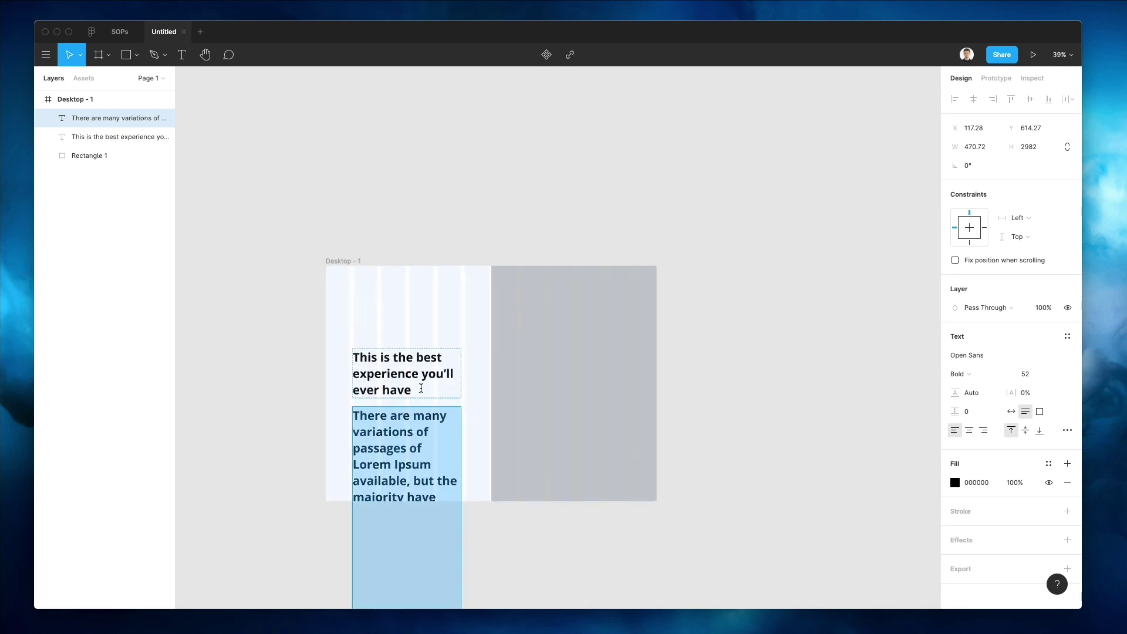
{"action": "scroll", "coordinate": [436, 409], "scroll_direction": "up", "scroll_amount": 3}
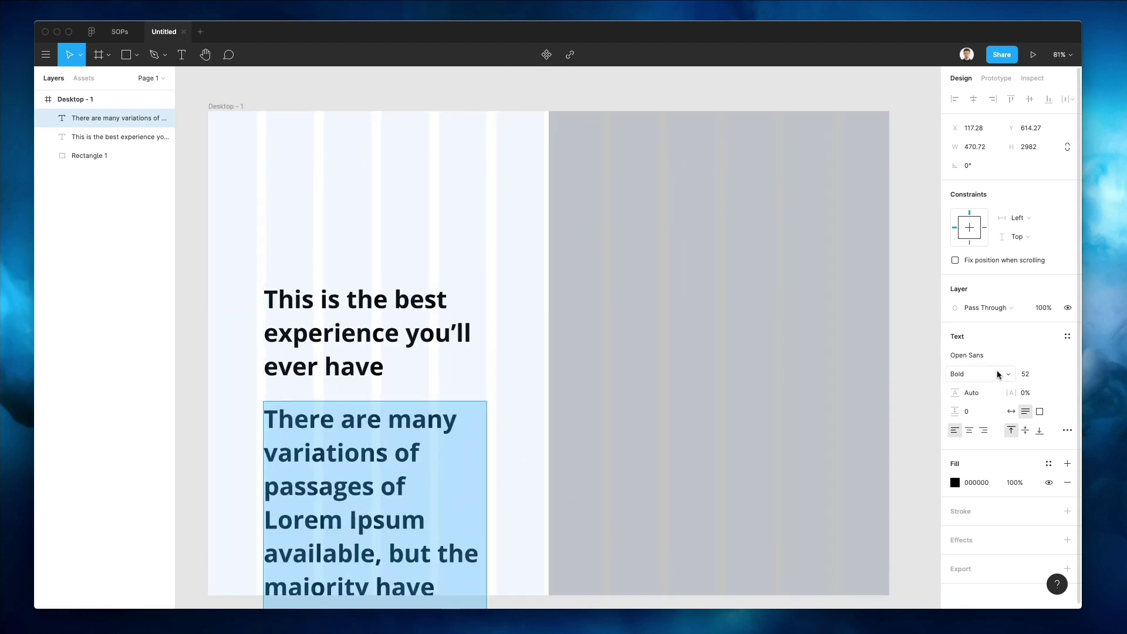
- Shrink the paragraph to size 13 and trim it after "by injected humour" with a period
{"action": "left_click", "coordinate": [1026, 374]}
{"action": "key", "text": "shift+Down"}
{"action": "key", "text": "shift+Down"}
{"action": "key", "text": "shift+Down"}
{"action": "key", "text": "Down"}
{"action": "key", "text": "Down"}
{"action": "key", "text": "Down"}
{"action": "key", "text": "Down"}
{"action": "key", "text": "Down"}
{"action": "key", "text": "Down"}
{"action": "key", "text": "Down"}
{"action": "key", "text": "Down"}
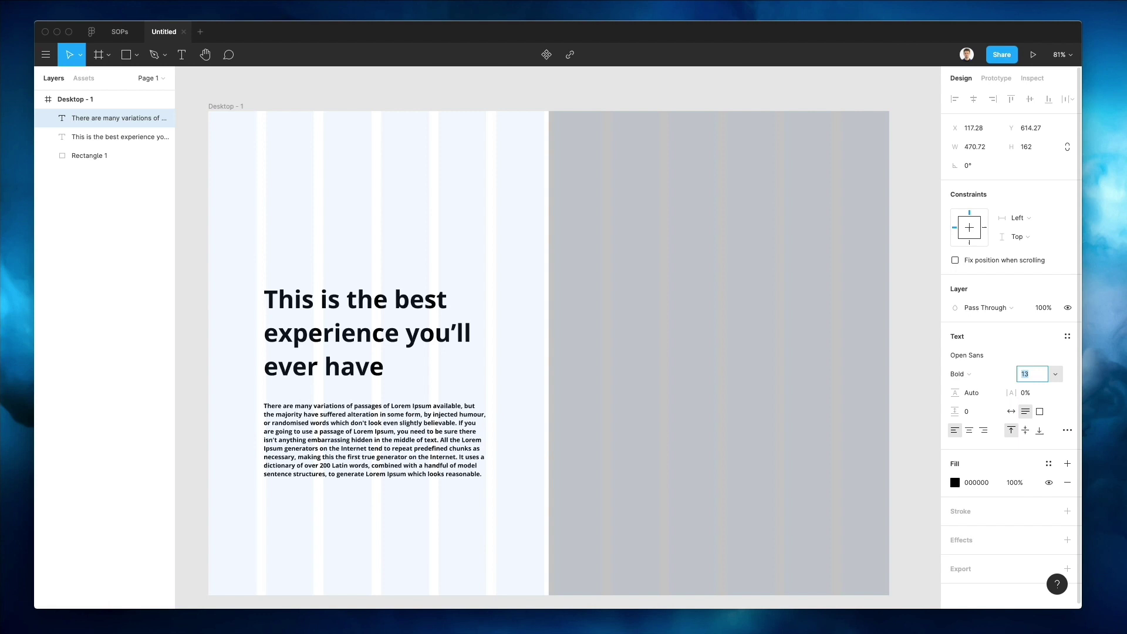
{"action": "key", "text": "Down"}
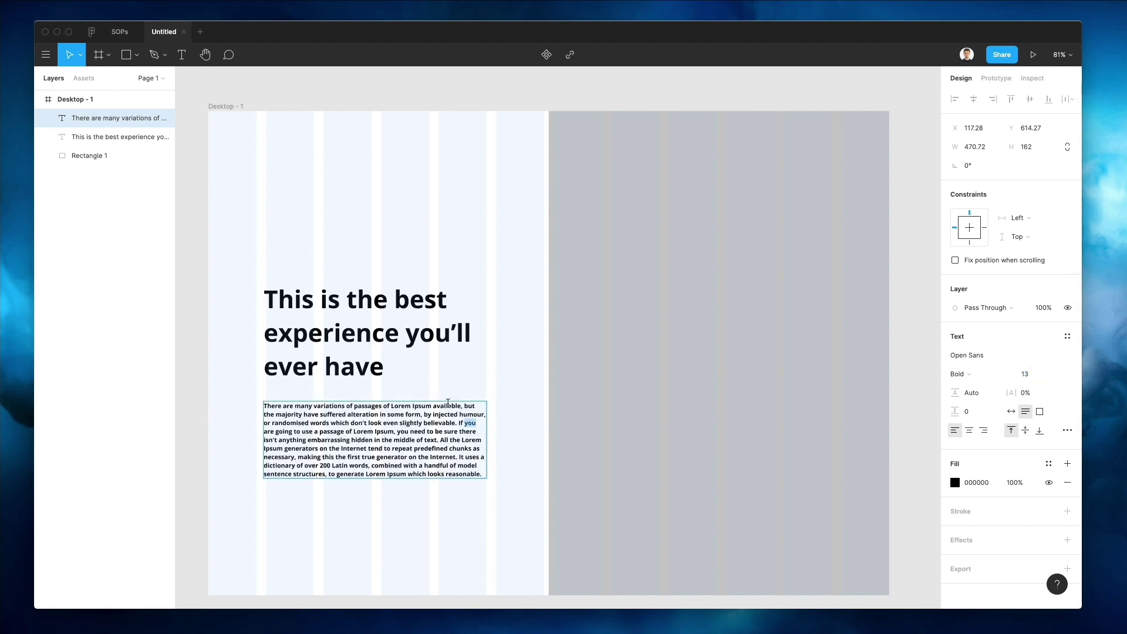
{"action": "left_click_drag", "start_coordinate": [420, 414], "coordinate": [606, 509]}
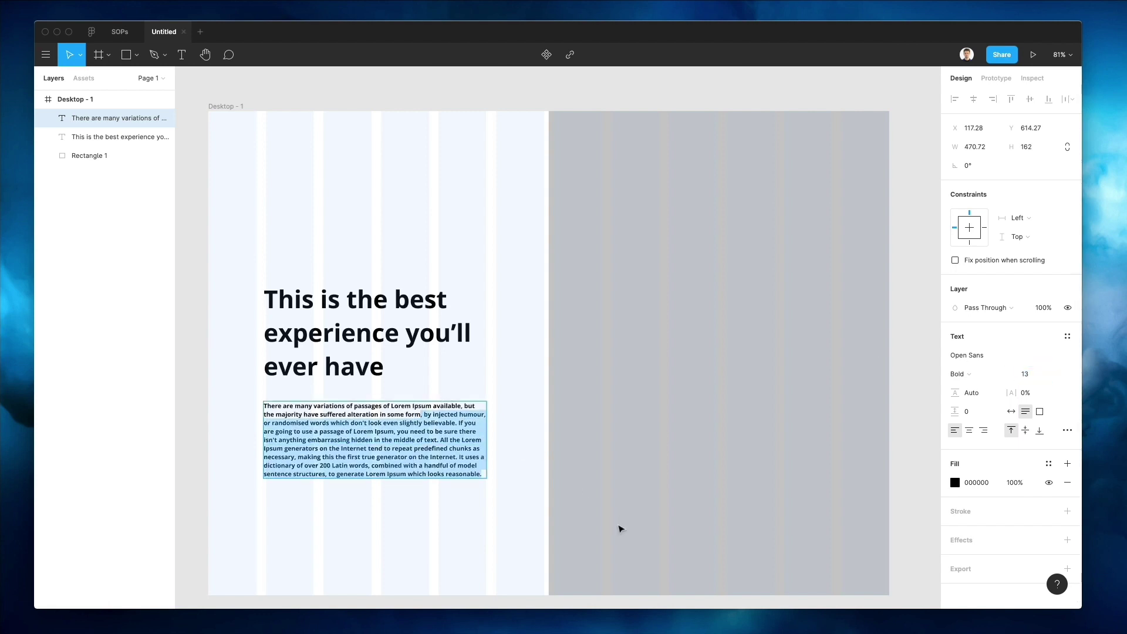
{"action": "type", "text": "."}
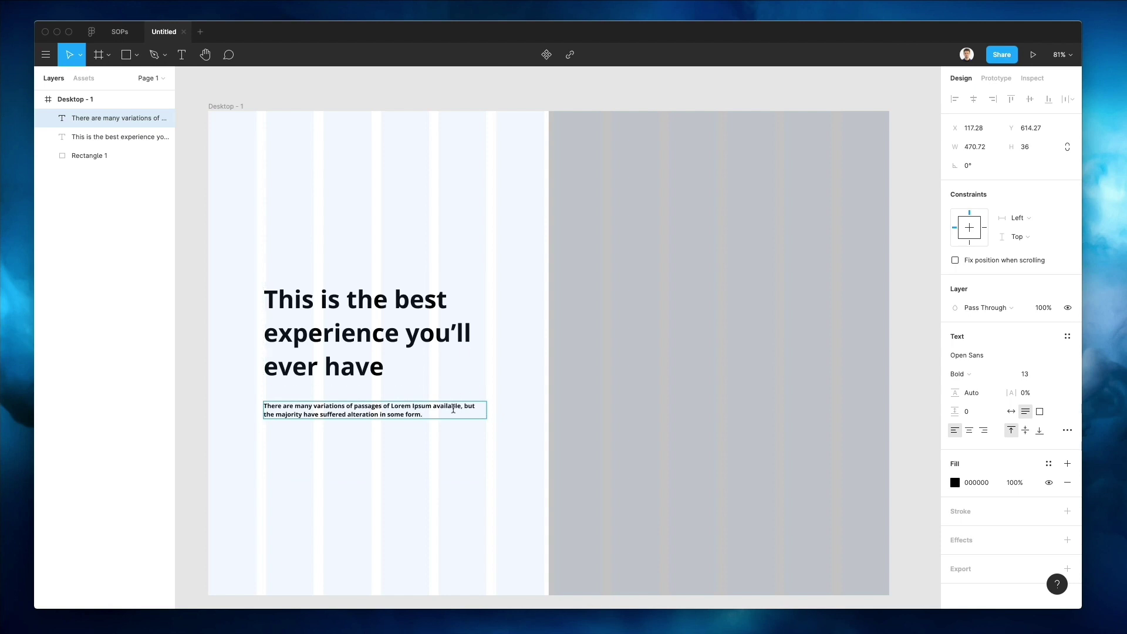
{"action": "key", "text": "super+a"}
{"action": "scroll", "coordinate": [582, 352], "scroll_direction": "left", "scroll_amount": 3}
{"action": "scroll", "coordinate": [582, 351], "scroll_direction": "right", "scroll_amount": 3}
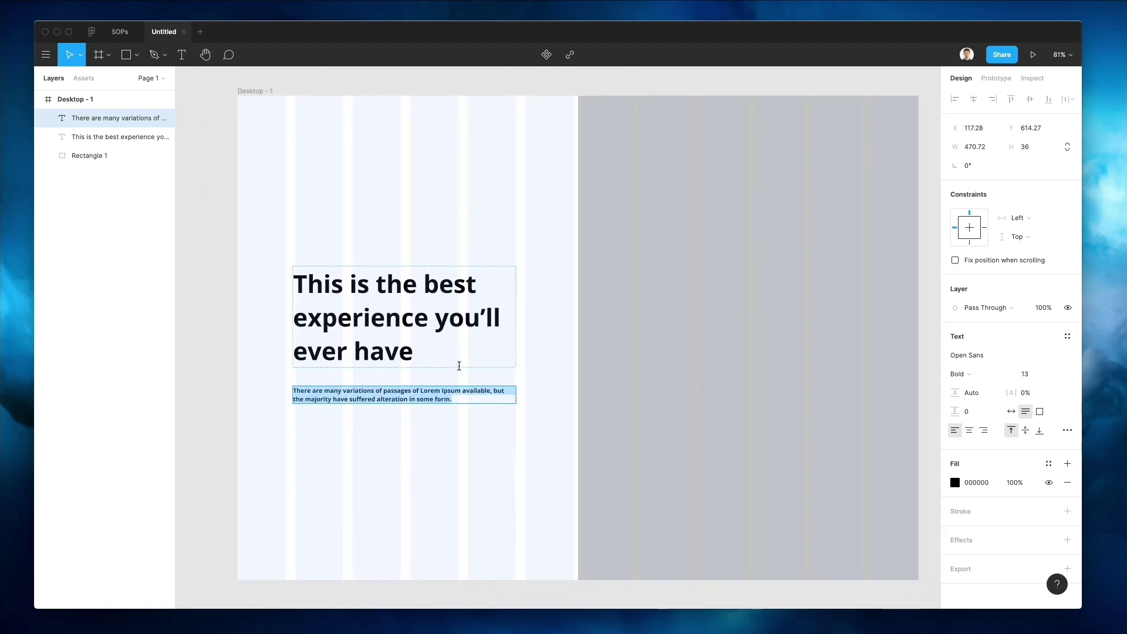
- Make the paragraph Regular weight with 225.2% line height
{"action": "left_click", "coordinate": [1002, 375]}
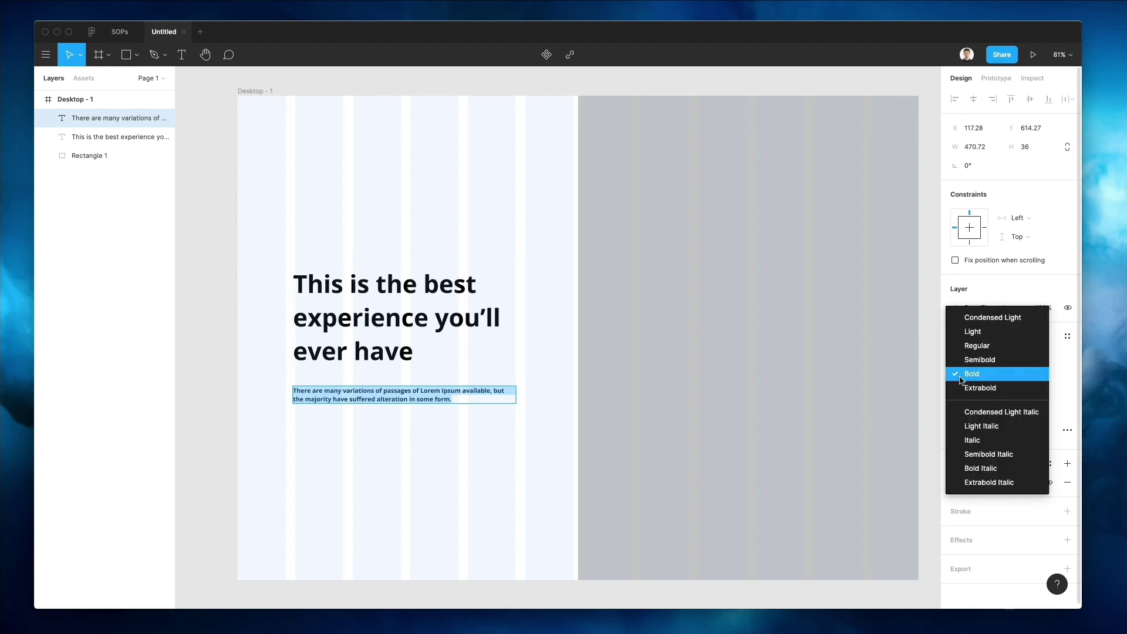
{"action": "left_click", "coordinate": [975, 344]}
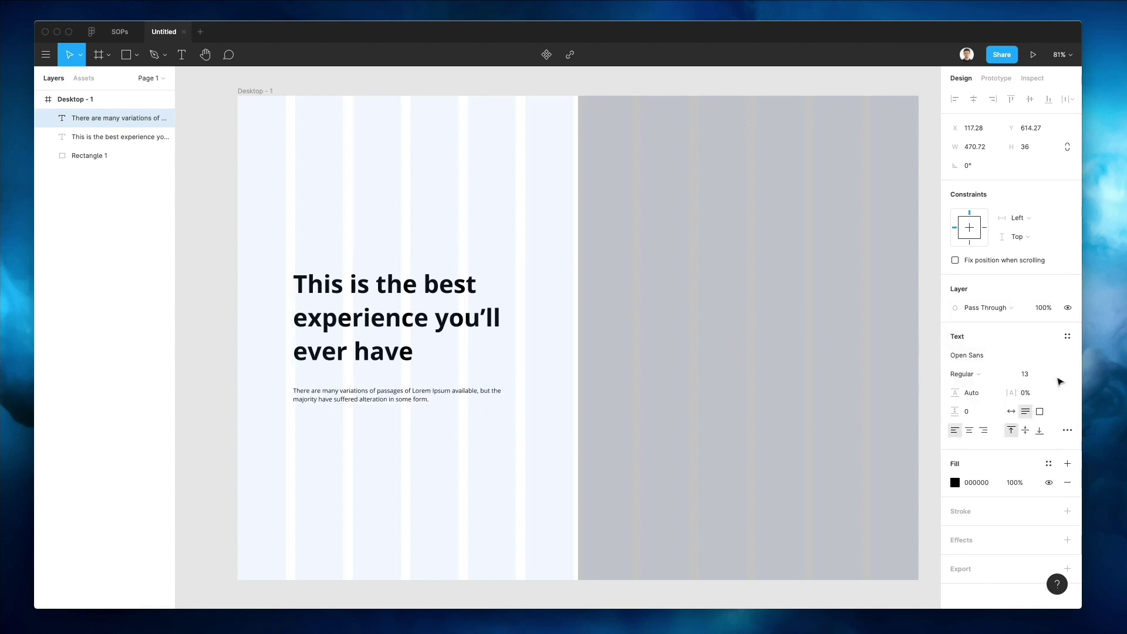
{"action": "key", "text": "Return"}
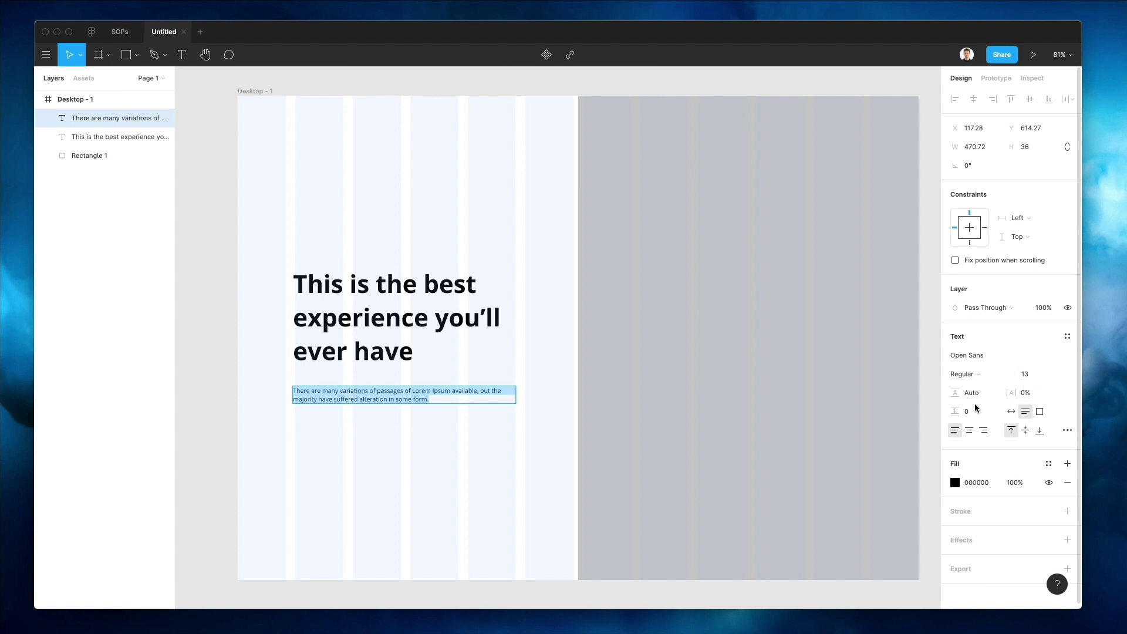
{"action": "left_click_drag", "start_coordinate": [949, 392], "coordinate": [1057, 393]}
{"action": "key", "text": "Return"}
{"action": "key", "text": "Left"}
{"action": "key", "text": "alt+shift+Right"}
{"action": "key", "text": "alt+shift+Right"}
{"action": "key", "text": "alt+shift+Right"}
{"action": "key", "text": "alt+shift+Right"}
{"action": "key", "text": "alt+shift+Right"}
{"action": "key", "text": "alt+shift+Right"}
{"action": "key", "text": "alt+shift+Right"}
{"action": "key", "text": "alt+shift+Right"}
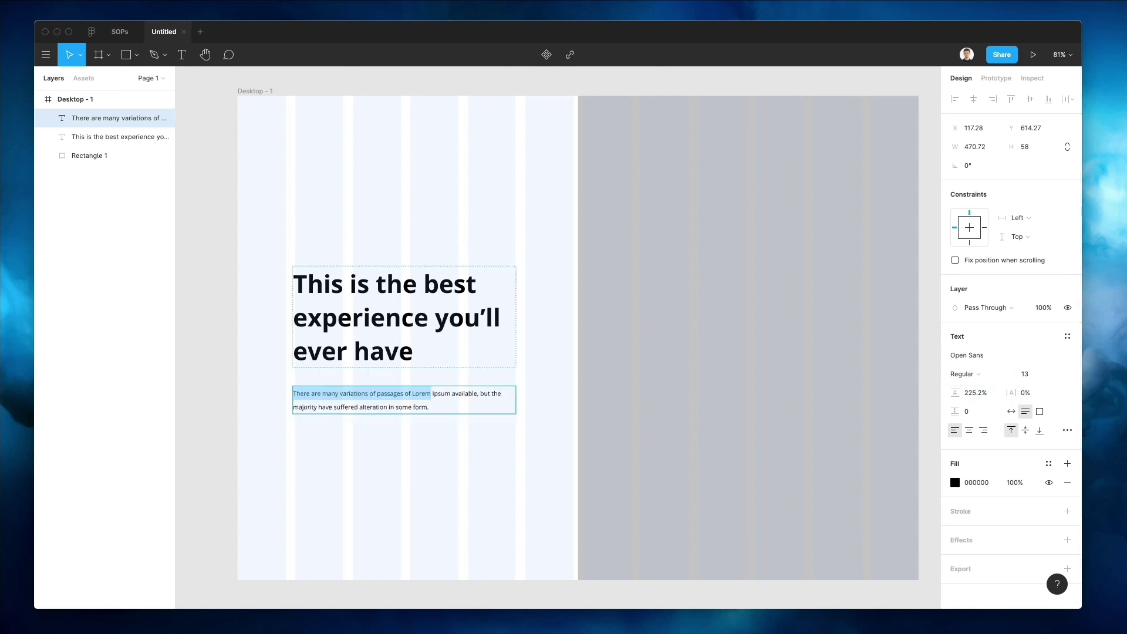
{"action": "key", "text": "Escape"}
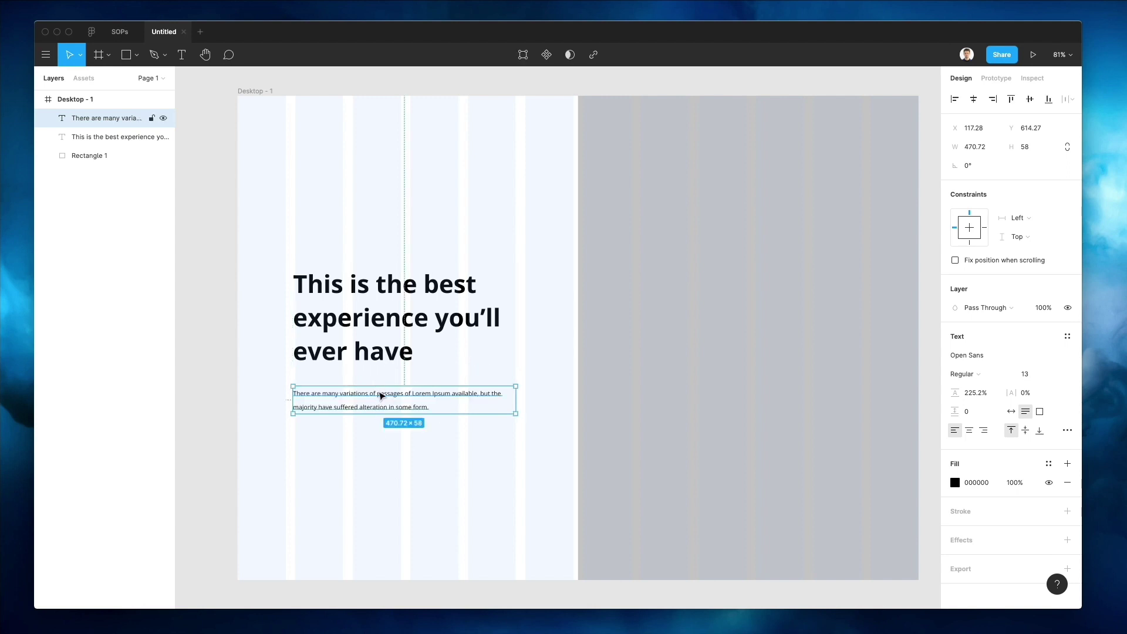
- Nudge the heading and paragraph up so the paragraph sits snugly under the heading
{"action": "key", "text": "shift+Up"}
{"action": "key", "text": "shift+Up"}
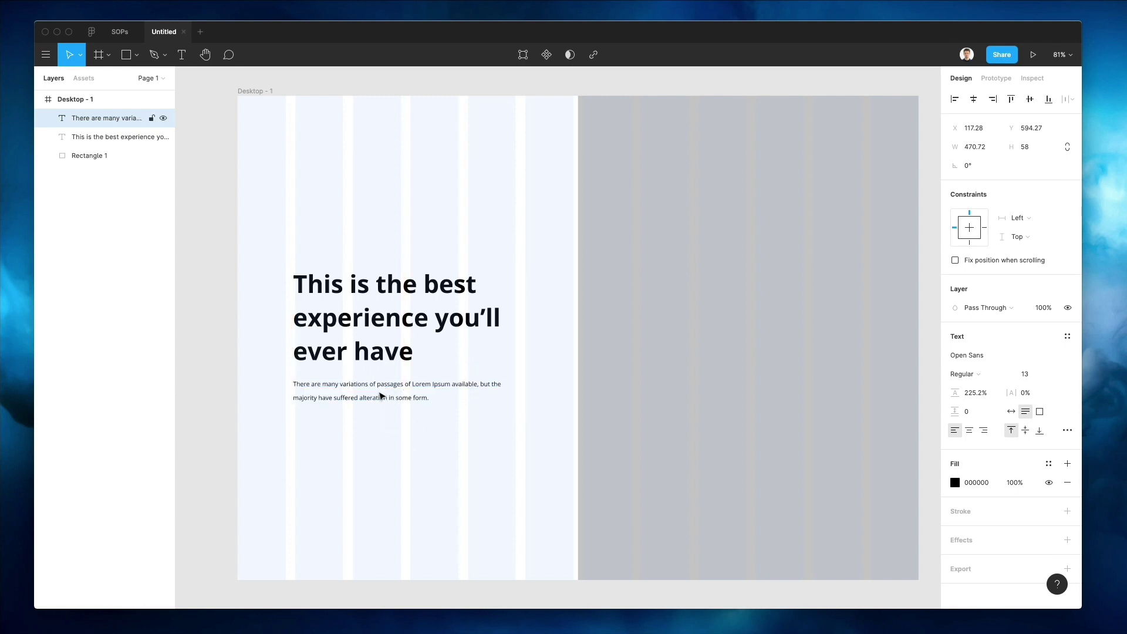
{"action": "key", "text": "Up"}
{"action": "key", "text": "Up"}
{"action": "key", "text": "Up"}
{"action": "left_click", "coordinate": [365, 429]}
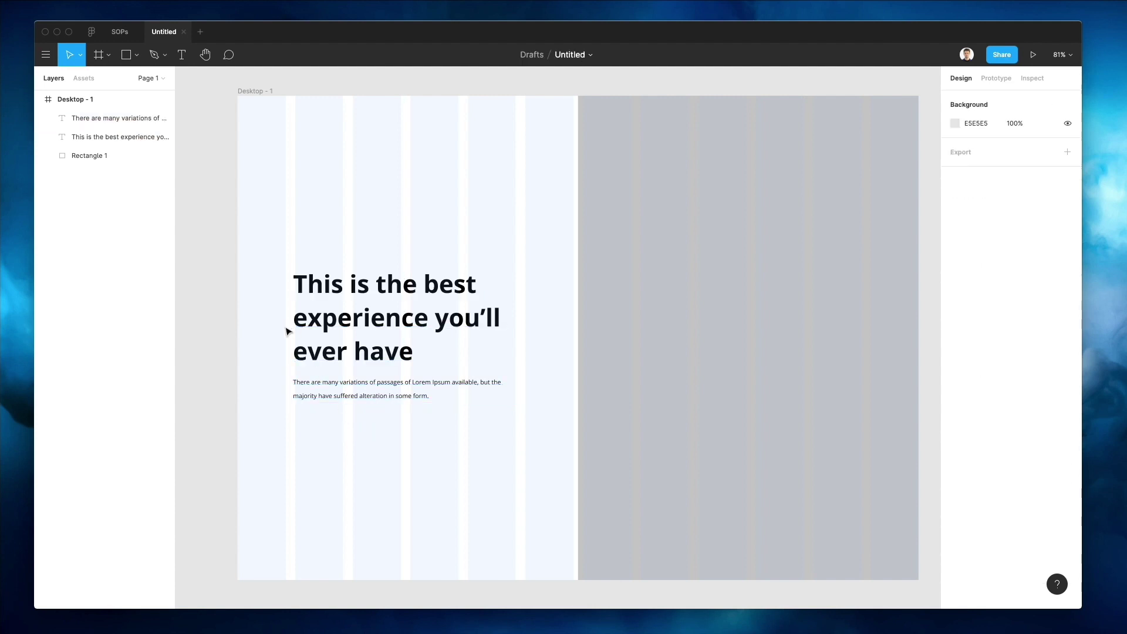
{"action": "left_click_drag", "start_coordinate": [267, 335], "coordinate": [366, 436]}
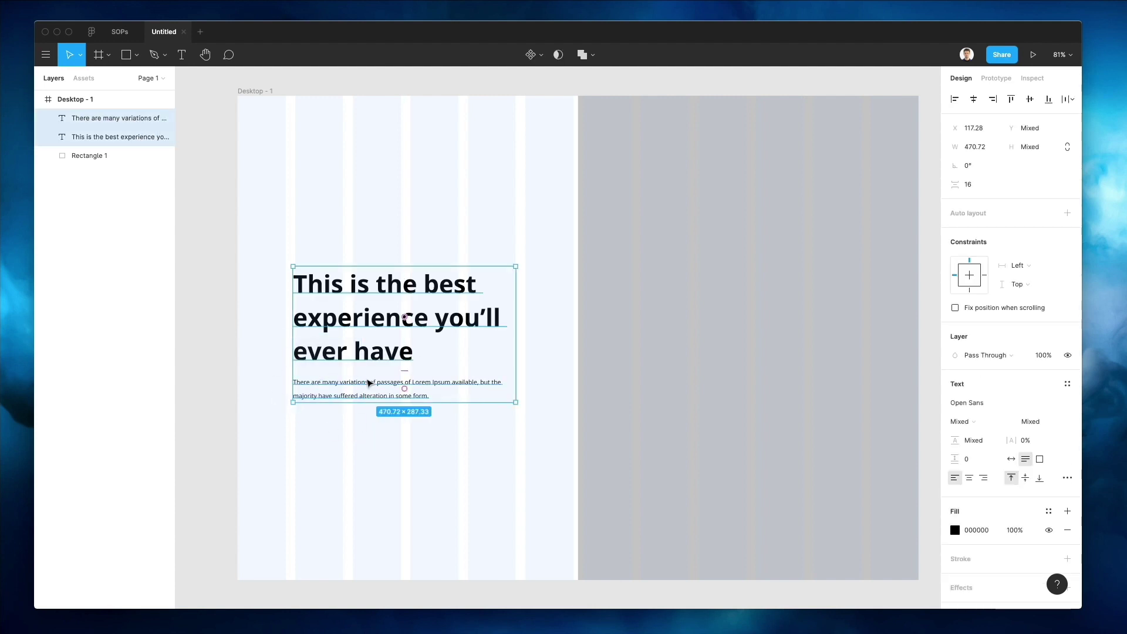
{"action": "key", "text": "shift+Up"}
{"action": "key", "text": "shift+Up"}
{"action": "key", "text": "Right"}
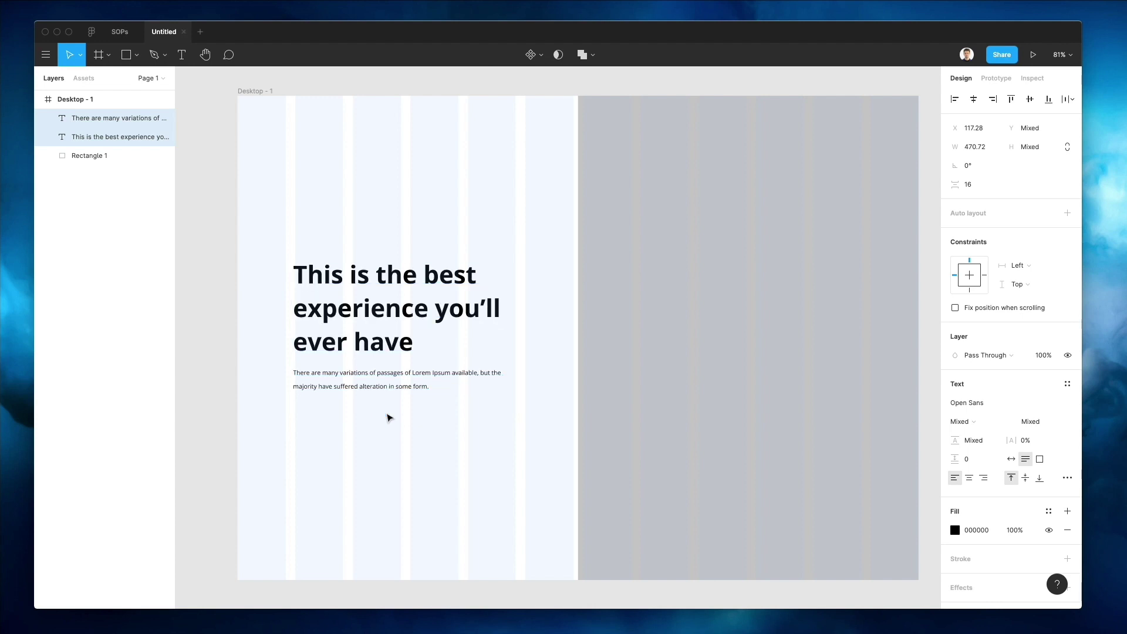
{"action": "left_click", "coordinate": [387, 418]}
{"action": "left_click", "coordinate": [350, 383]}
{"action": "key", "text": "Right"}
{"action": "key", "text": "Right"}
{"action": "key", "text": "Right"}
{"action": "key", "text": "Right"}
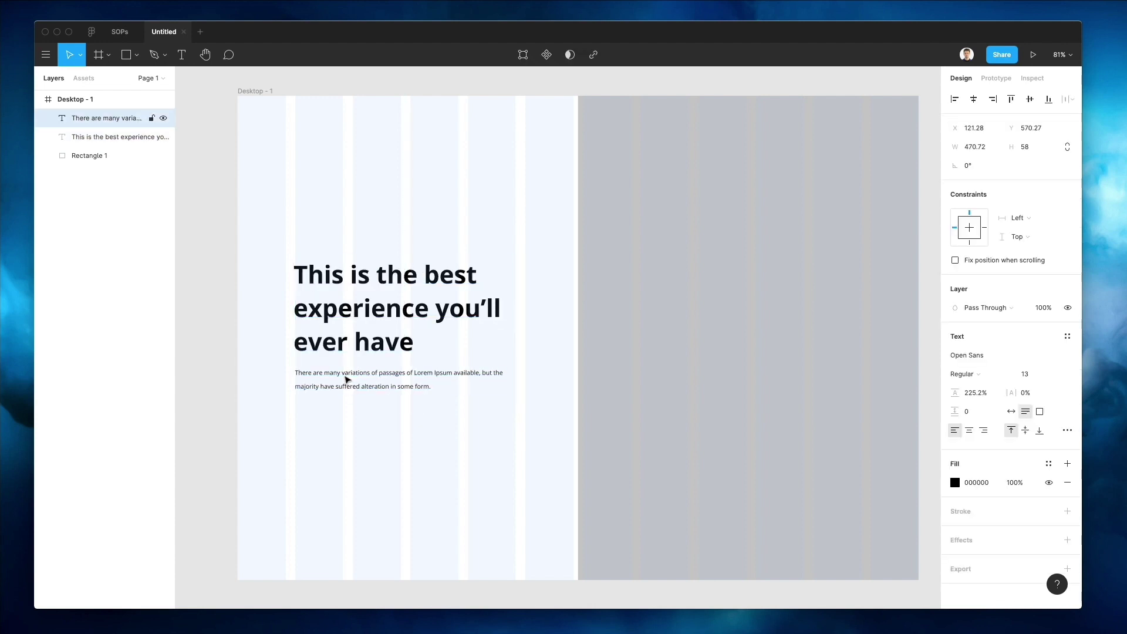
{"action": "left_click", "coordinate": [421, 423]}
{"action": "left_click", "coordinate": [421, 374]}
{"action": "key", "text": "shift+Down"}
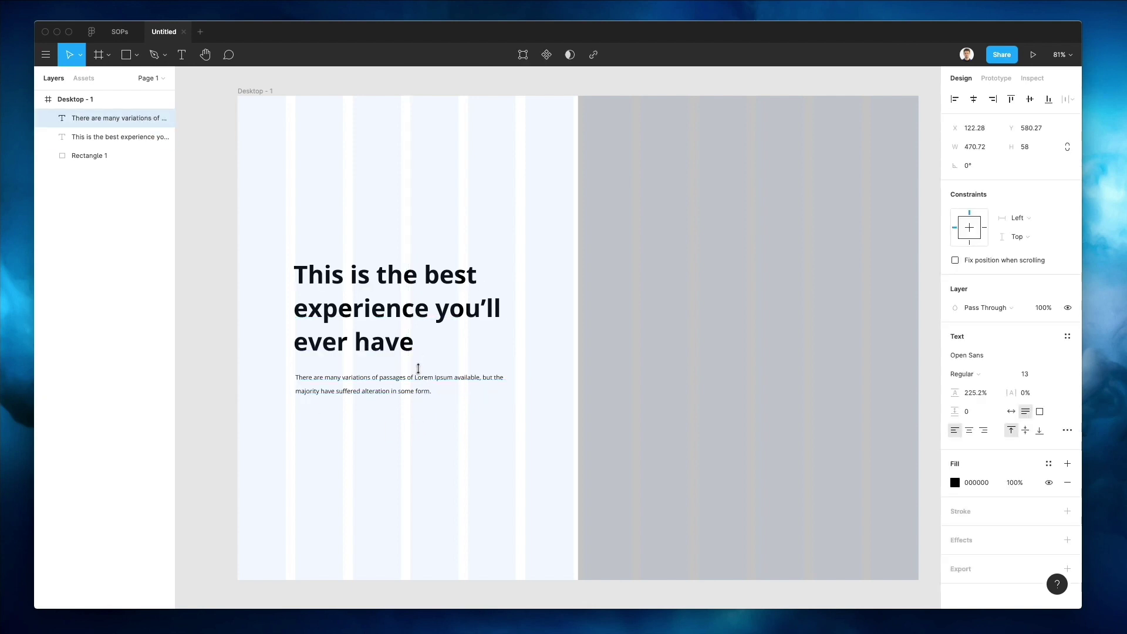
{"action": "left_click", "coordinate": [392, 448]}
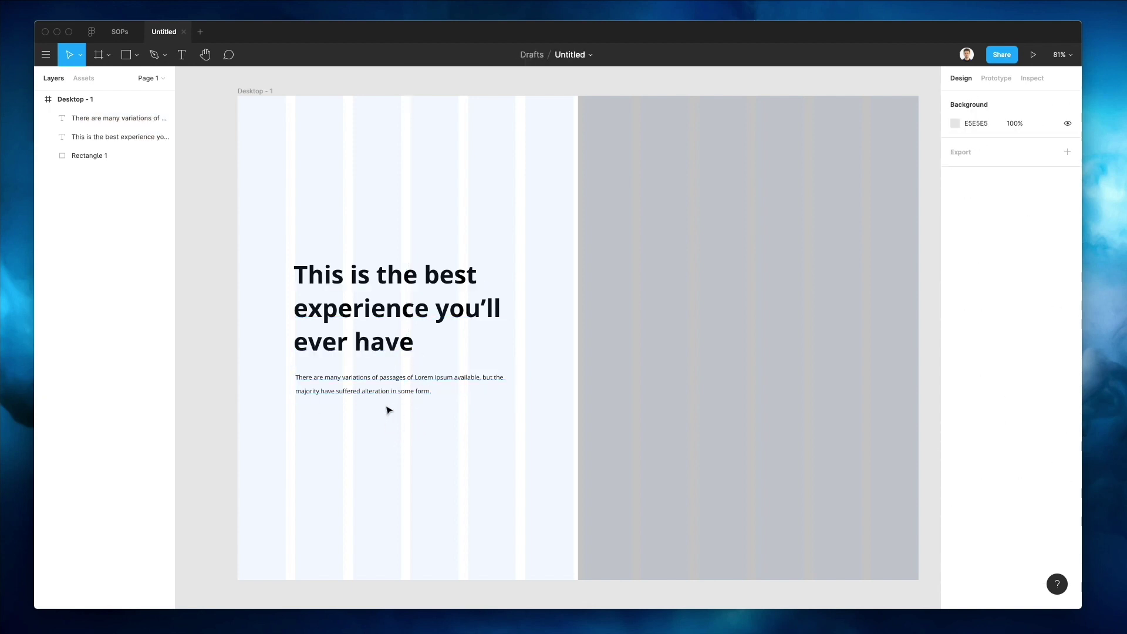
- Draw a rectangle below the paragraph and round it into a pill with corner radius 77
{"action": "key", "text": "r"}
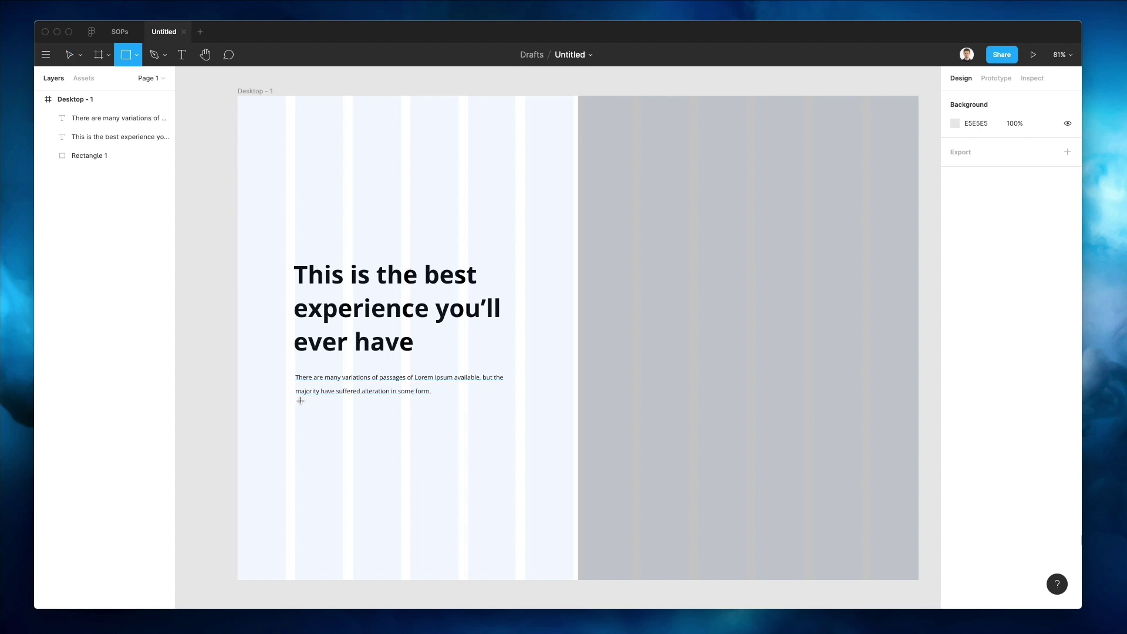
{"action": "left_click_drag", "start_coordinate": [295, 408], "coordinate": [511, 441]}
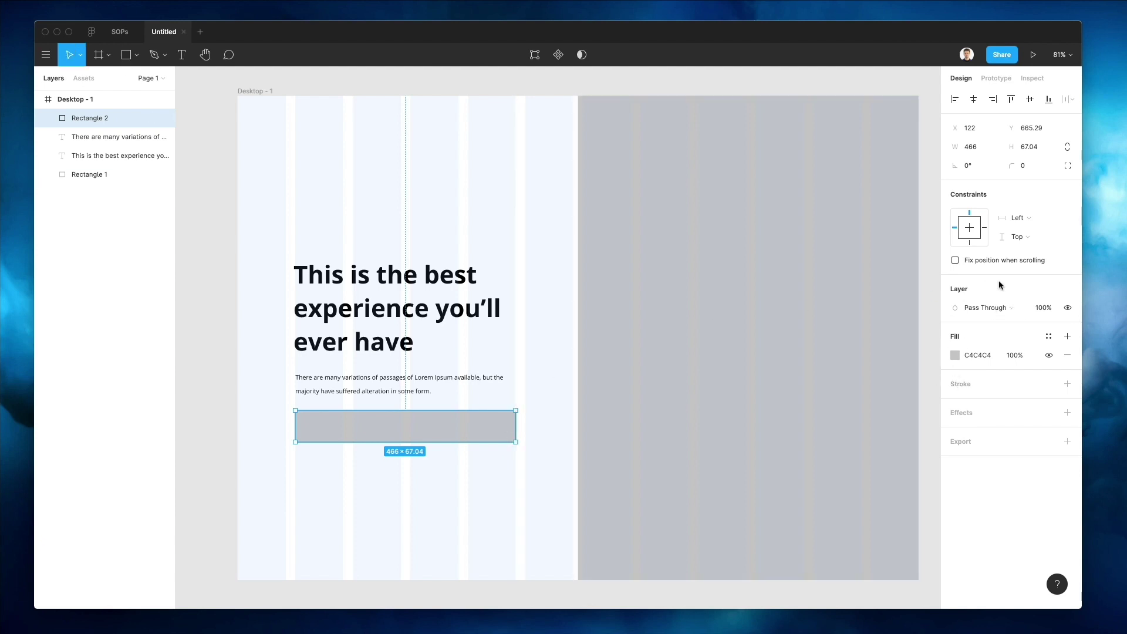
{"action": "left_click_drag", "start_coordinate": [1011, 165], "coordinate": [878, 209]}
{"action": "left_click_drag", "start_coordinate": [390, 409], "coordinate": [411, 433]}
- Bring the duplicated text above the pill and relabel it "Subscribe to our newsletter"
{"action": "key", "text": "super+bracketright"}
{"action": "double_click", "coordinate": [407, 431]}
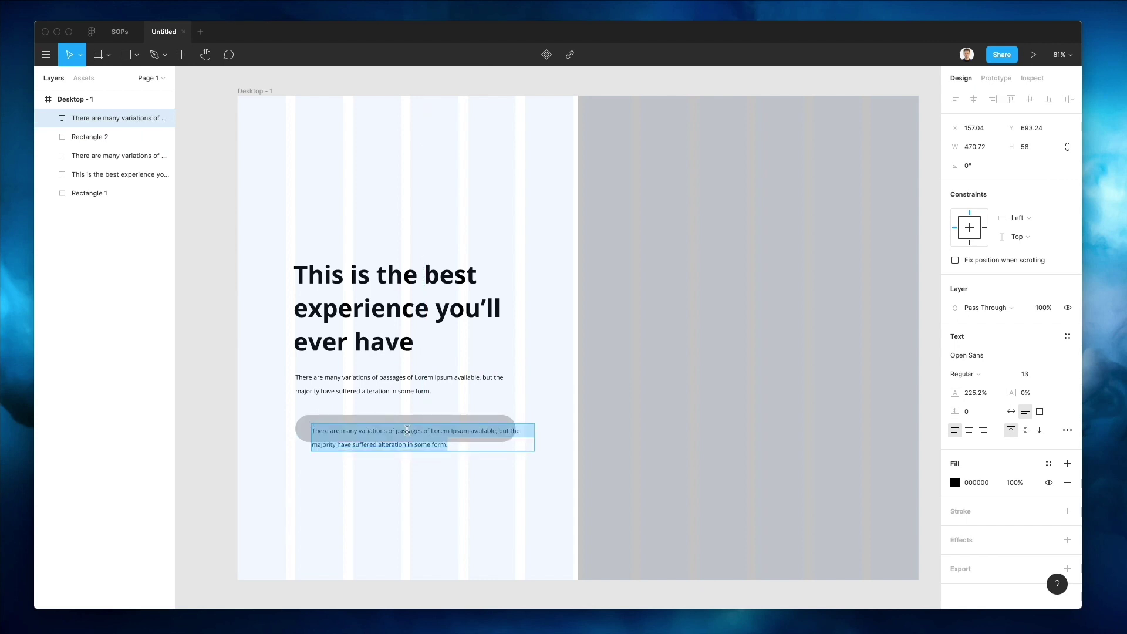
{"action": "type", "text": "Subscribe to our newsletter"}
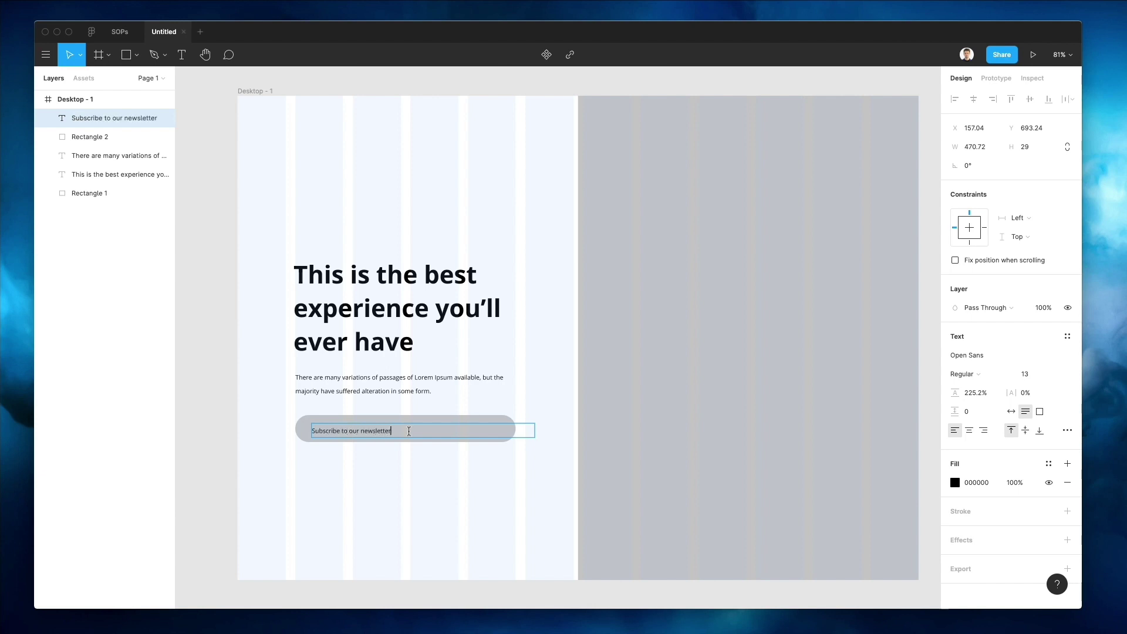
{"action": "key", "text": "Escape"}
{"action": "left_click_drag", "start_coordinate": [354, 430], "coordinate": [348, 430]}
- Style the button label Open Sans Semibold 15 and narrow its box to fit
{"action": "left_click", "coordinate": [1024, 374]}
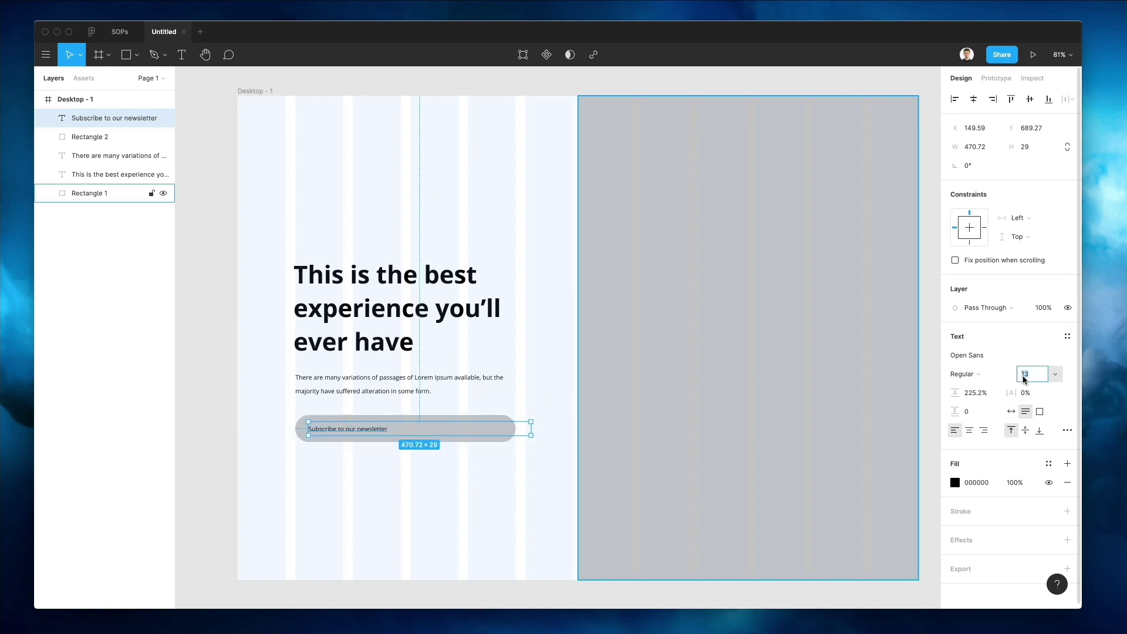
{"action": "type", "text": "14"}
{"action": "key", "text": "Return"}
{"action": "key", "text": "Up"}
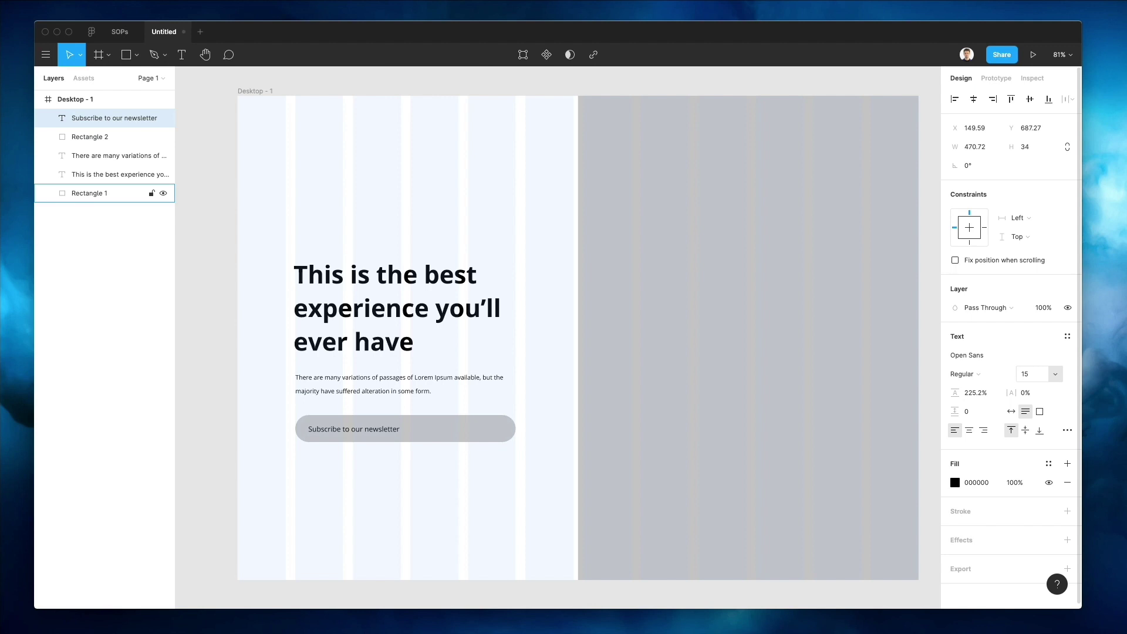
{"action": "key", "text": "Down"}
{"action": "left_click", "coordinate": [967, 374]}
{"action": "left_click", "coordinate": [969, 387]}
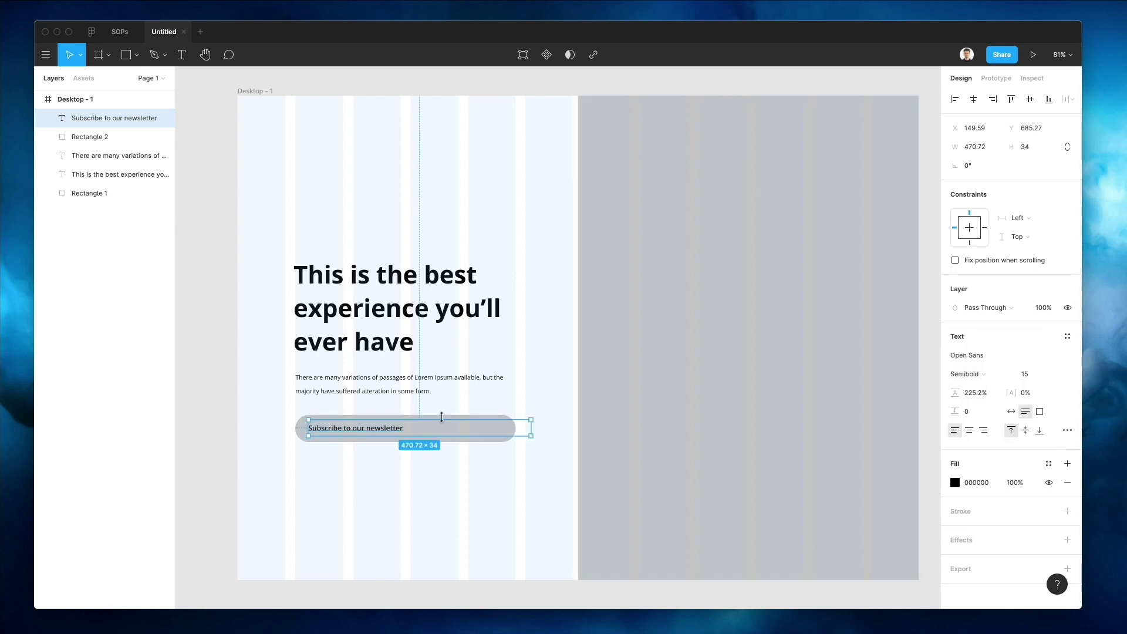
{"action": "left_click", "coordinate": [414, 472]}
{"action": "left_click", "coordinate": [367, 428]}
{"action": "left_click_drag", "start_coordinate": [534, 429], "coordinate": [444, 424]}
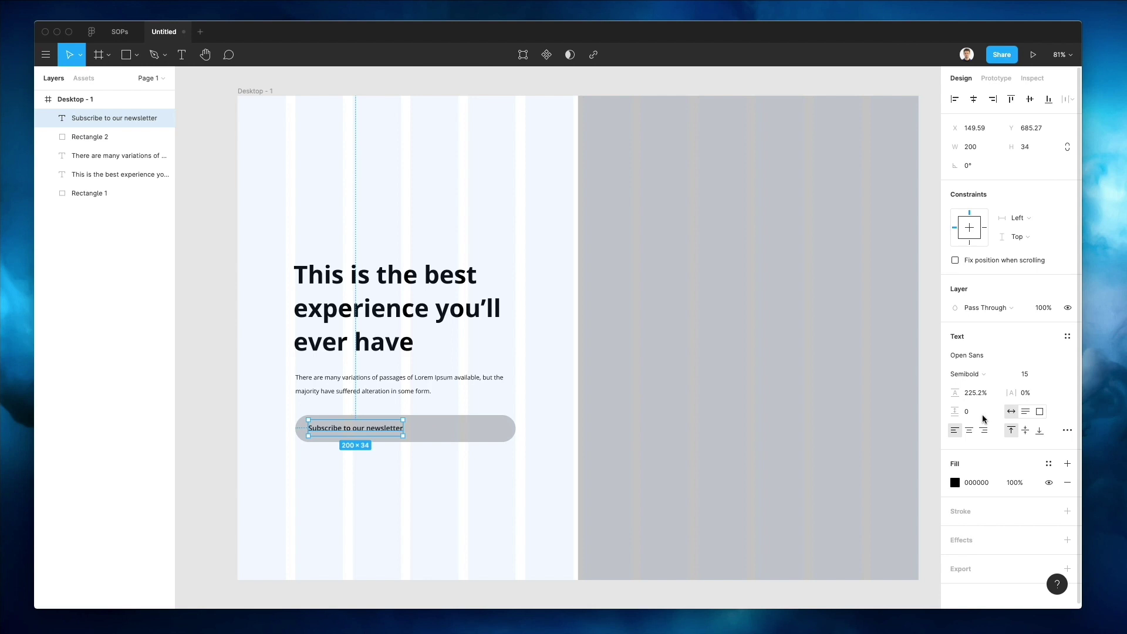
- Copy the newsletter pill button and paste a duplicate on top of it
{"action": "left_click", "coordinate": [354, 484]}
{"action": "scroll", "coordinate": [374, 404], "scroll_direction": "up", "scroll_amount": 3}
{"action": "scroll", "coordinate": [375, 406], "scroll_direction": "up", "scroll_amount": 3}
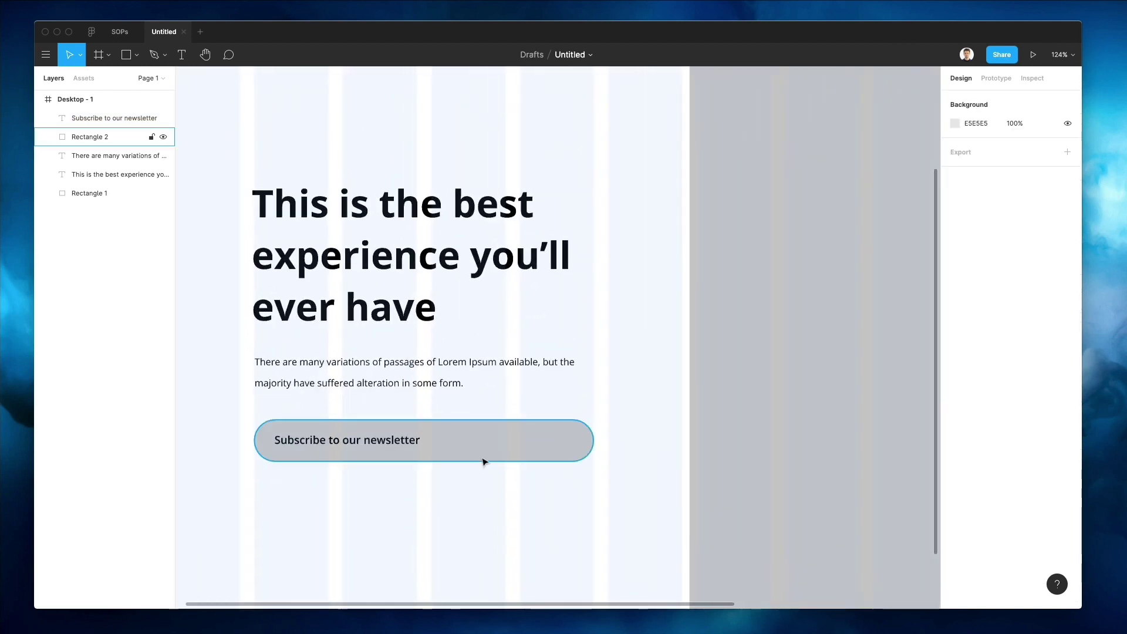
{"action": "left_click", "coordinate": [464, 441]}
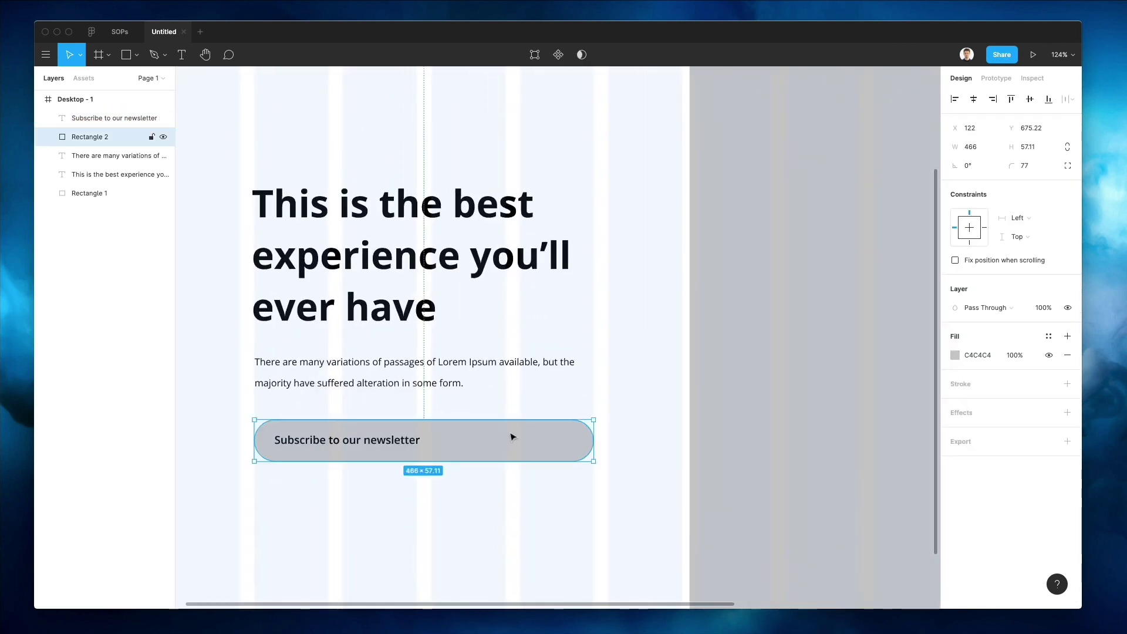
{"action": "key", "text": "c"}
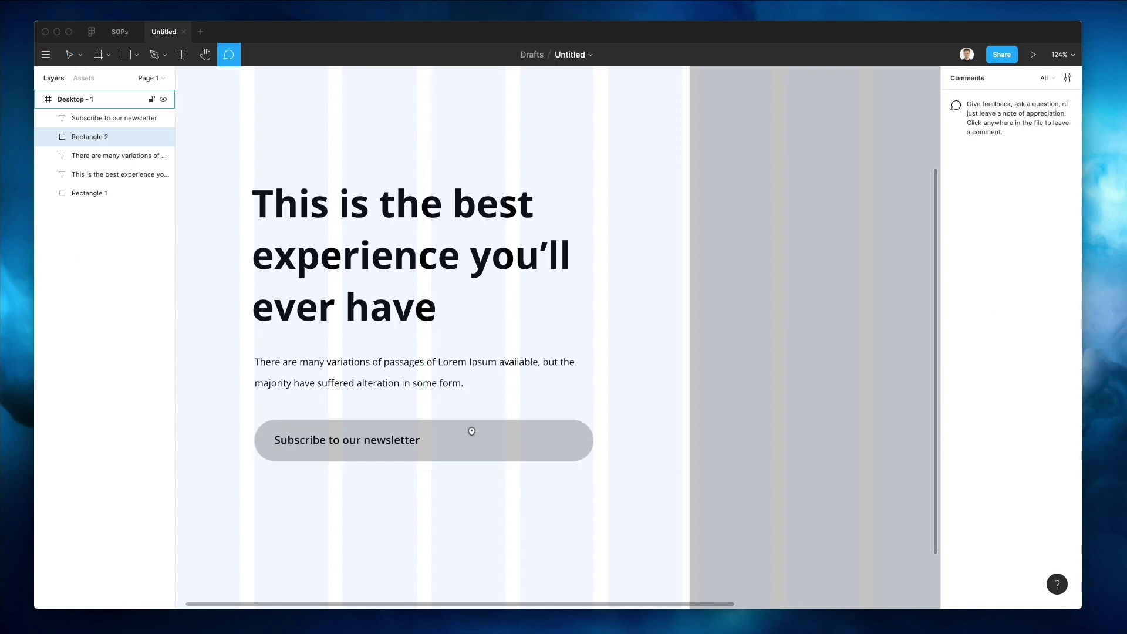
{"action": "key", "text": "Escape"}
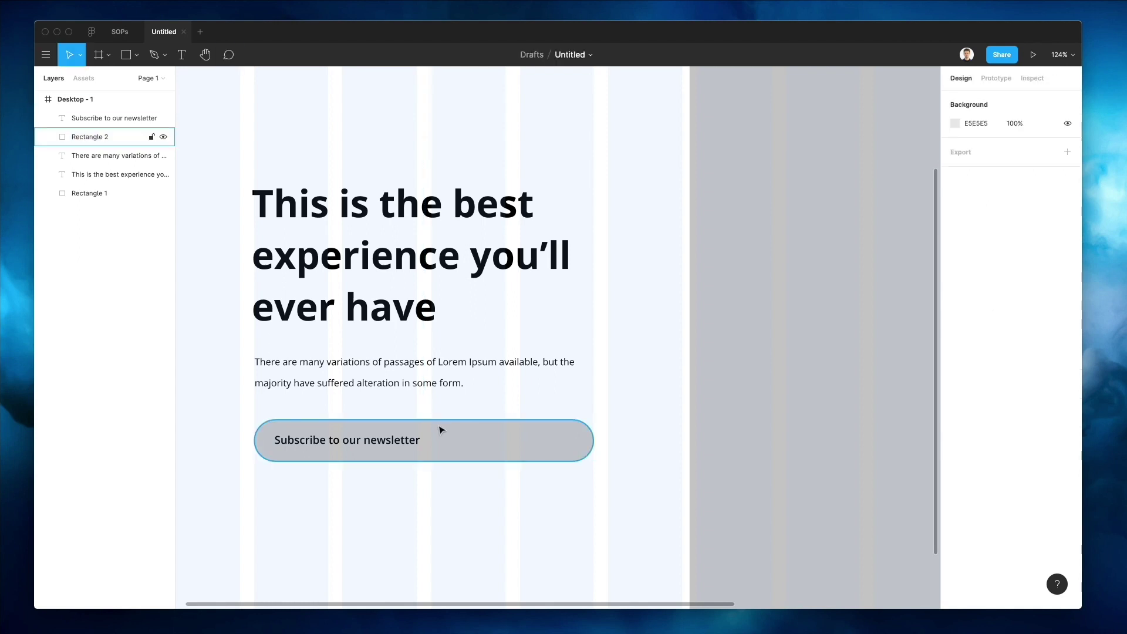
{"action": "left_click", "coordinate": [510, 452]}
{"action": "key", "text": "super+v"}
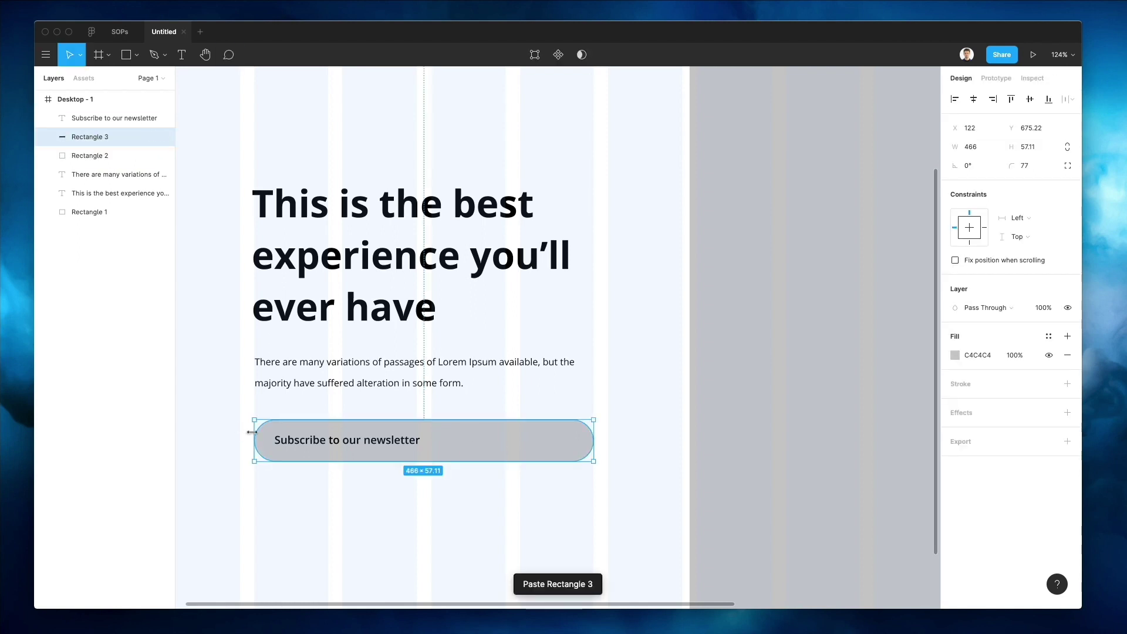
- Shrink the copy into a 72×72 circle at the pill's right end, then scale it to about 46 px
{"action": "left_click_drag", "start_coordinate": [252, 432], "coordinate": [541, 432]}
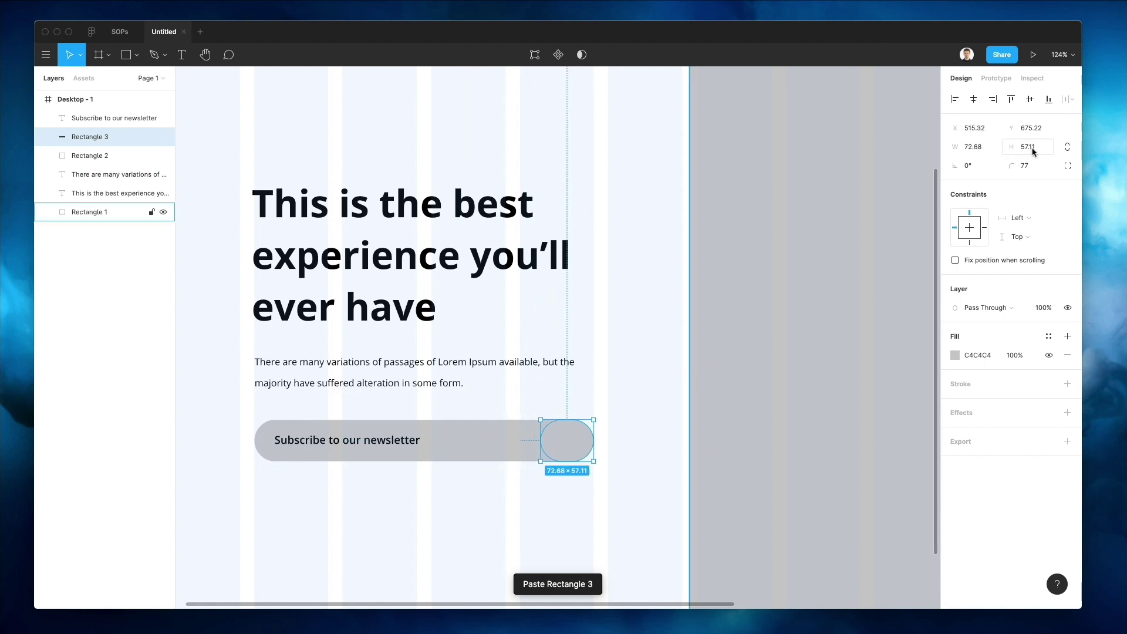
{"action": "left_click", "coordinate": [1034, 151]}
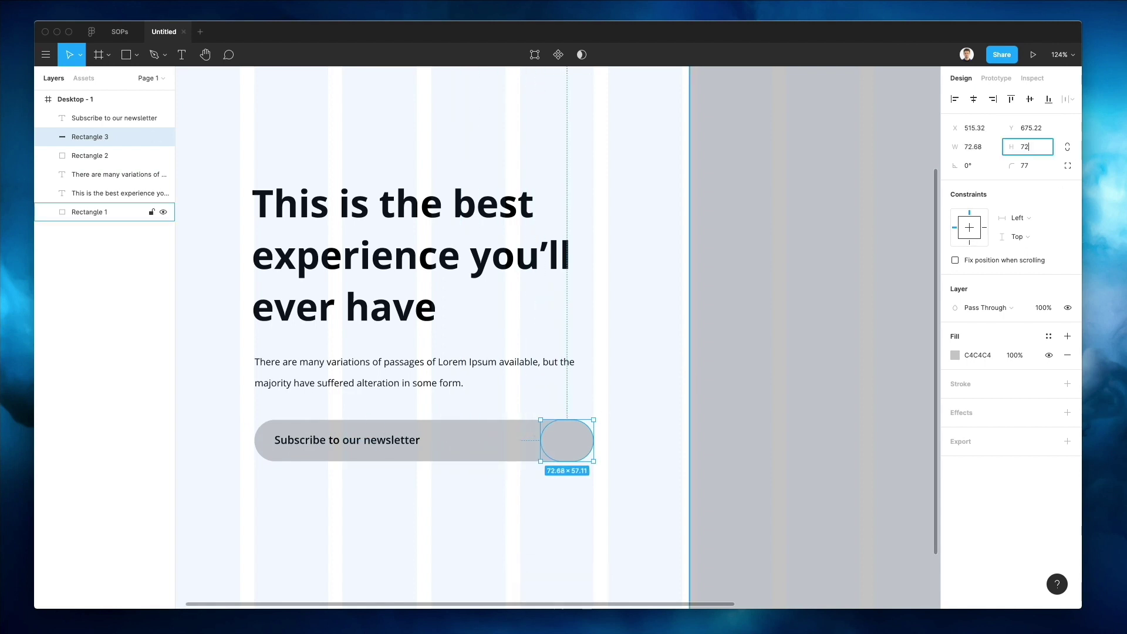
{"action": "left_click", "coordinate": [988, 150]}
{"action": "type", "text": "72"}
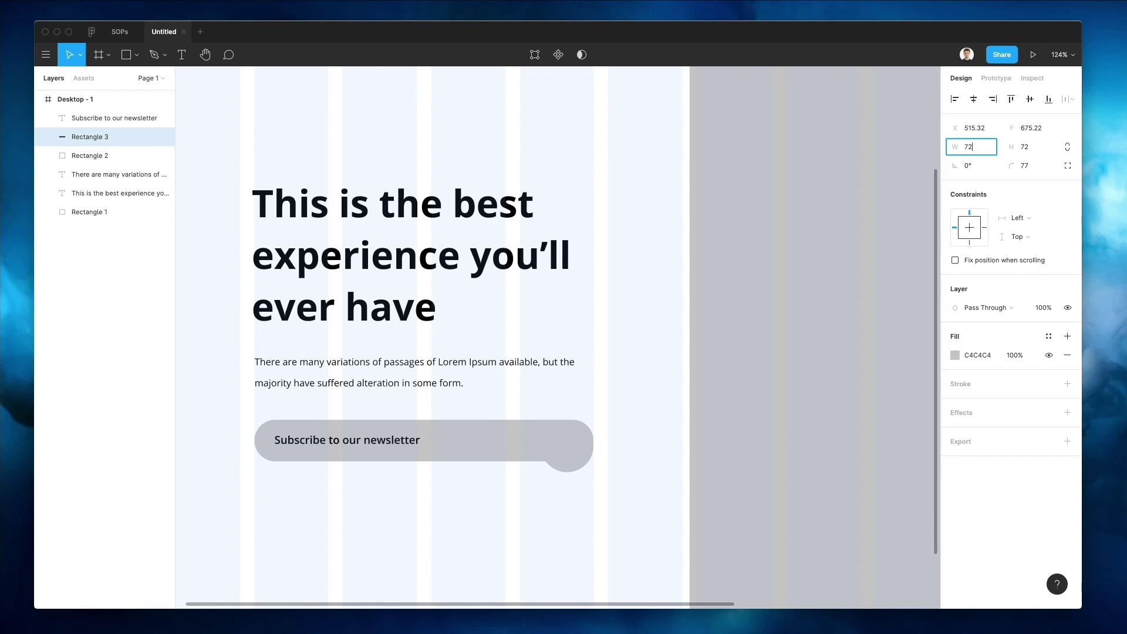
{"action": "key", "text": "Return"}
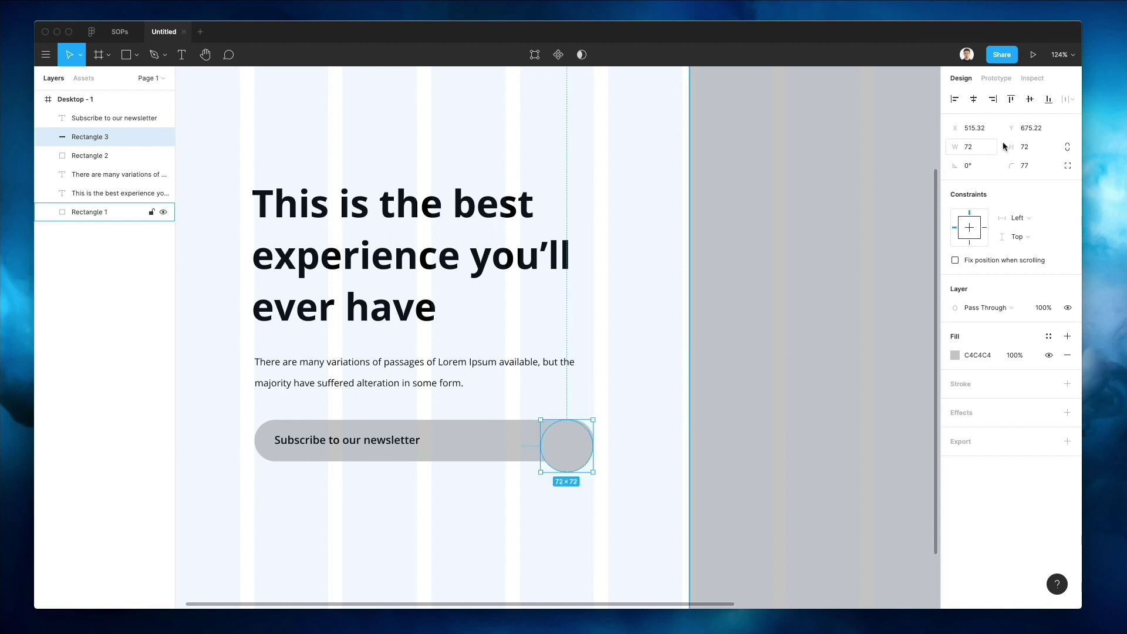
{"action": "left_click_drag", "start_coordinate": [538, 464], "coordinate": [559, 447]}
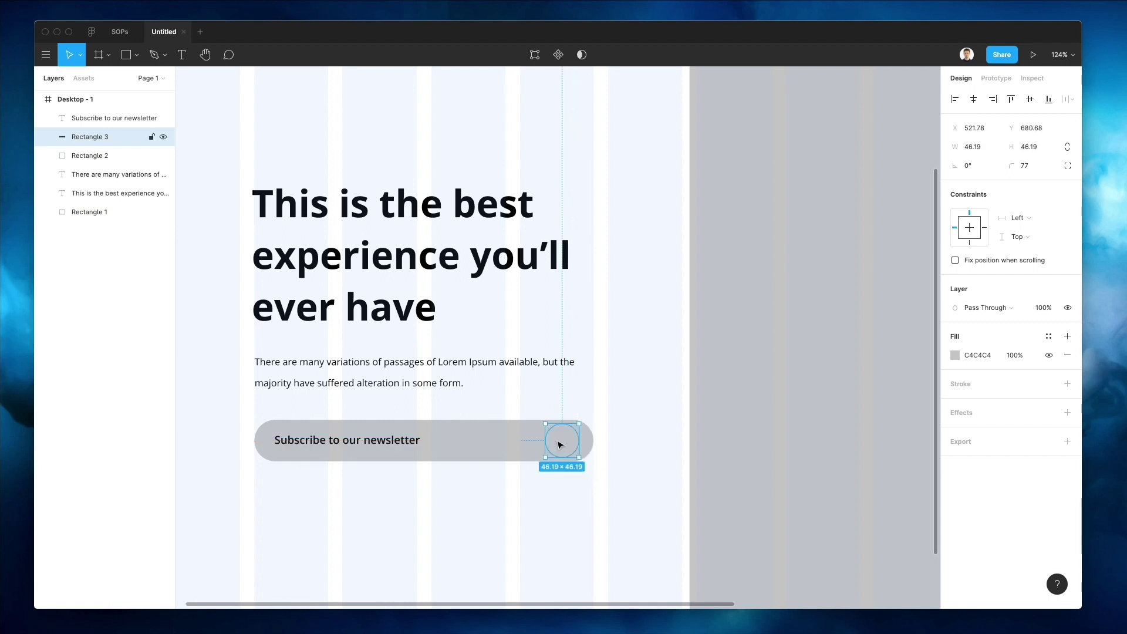
- Fill the circle bright blue (0066FF) and nudge it slightly right within the pill
{"action": "left_click", "coordinate": [953, 356]}
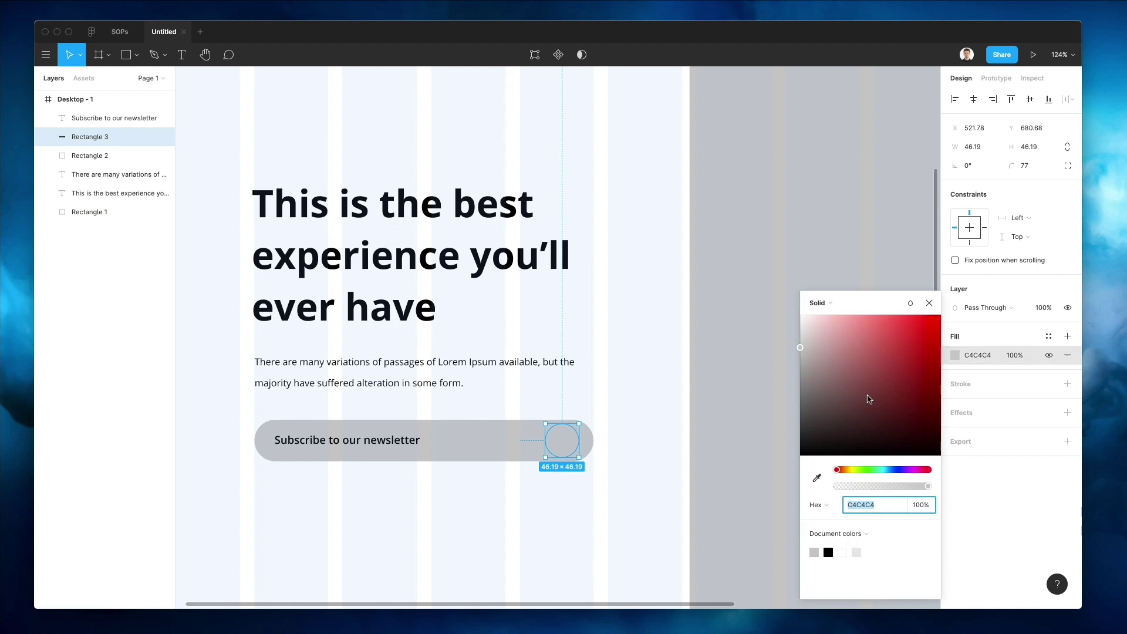
{"action": "mouse_move", "coordinate": [886, 470]}
{"action": "left_mouse_down"}
{"action": "mouse_move", "coordinate": [909, 469]}
{"action": "mouse_move", "coordinate": [894, 470]}
{"action": "left_mouse_up"}
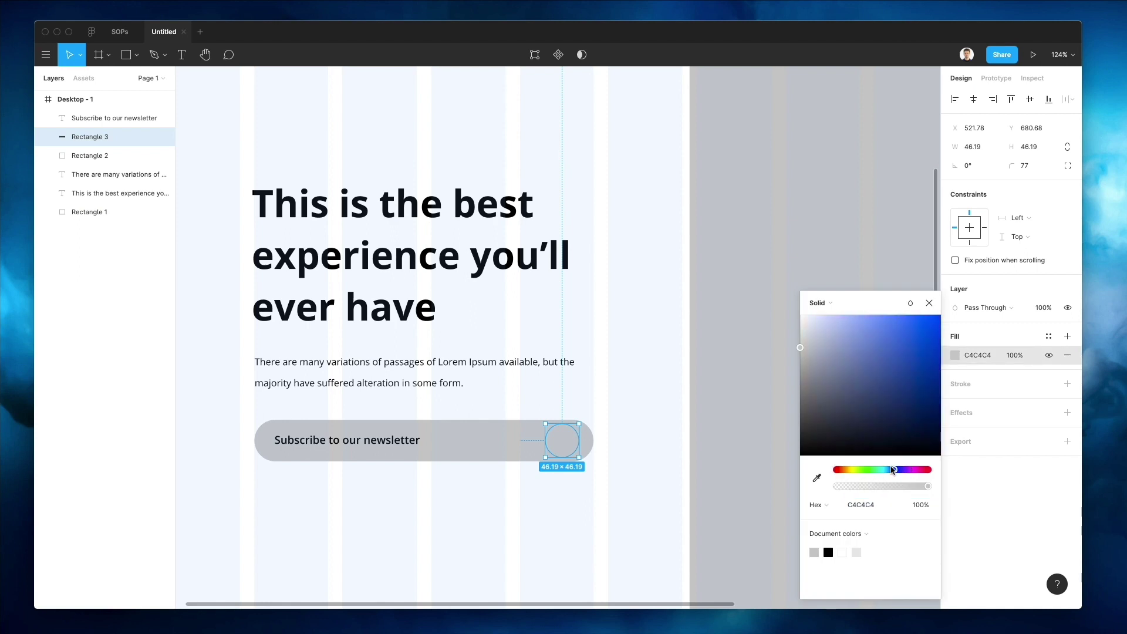
{"action": "left_click_drag", "start_coordinate": [880, 399], "coordinate": [941, 315]}
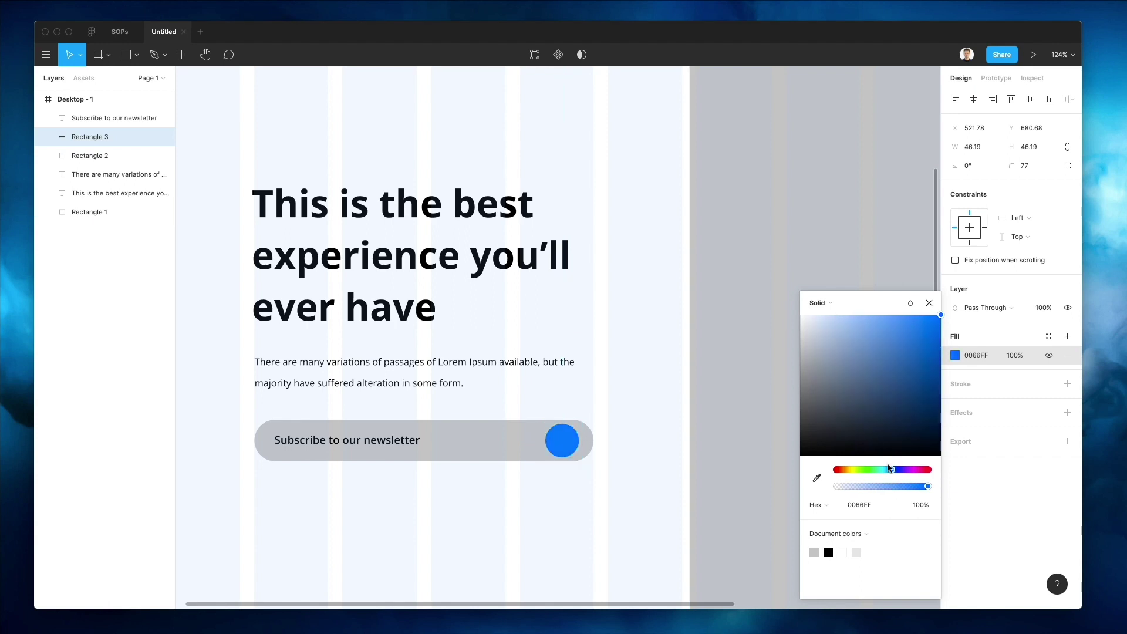
{"action": "left_click", "coordinate": [644, 407]}
{"action": "left_click_drag", "start_coordinate": [558, 447], "coordinate": [566, 447]}
{"action": "left_click", "coordinate": [636, 393]}
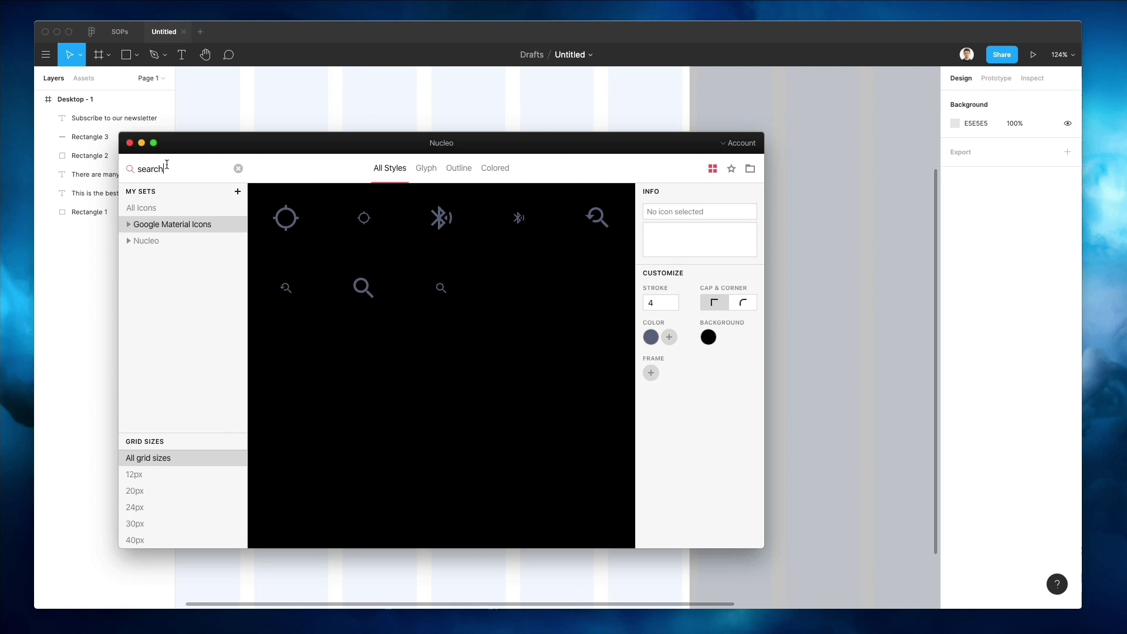
- Search Nucleo for 'arrow' and drag the right-arrow chevron onto the button's blue circle
{"action": "double_click", "coordinate": [167, 165]}
{"action": "type", "text": "arrow"}
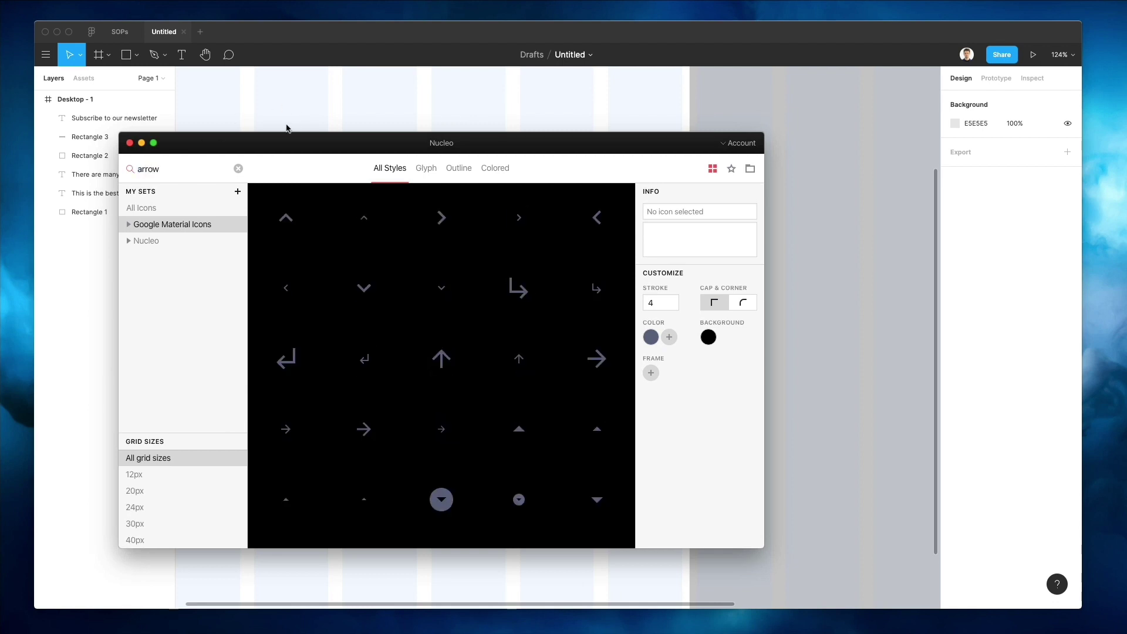
{"action": "left_click_drag", "start_coordinate": [288, 144], "coordinate": [759, 147]}
{"action": "left_click_drag", "start_coordinate": [914, 219], "coordinate": [574, 439]}
- Unwrap the arrow icon's frame and set its fill to white (FFFFFF)
{"action": "left_click", "coordinate": [578, 445]}
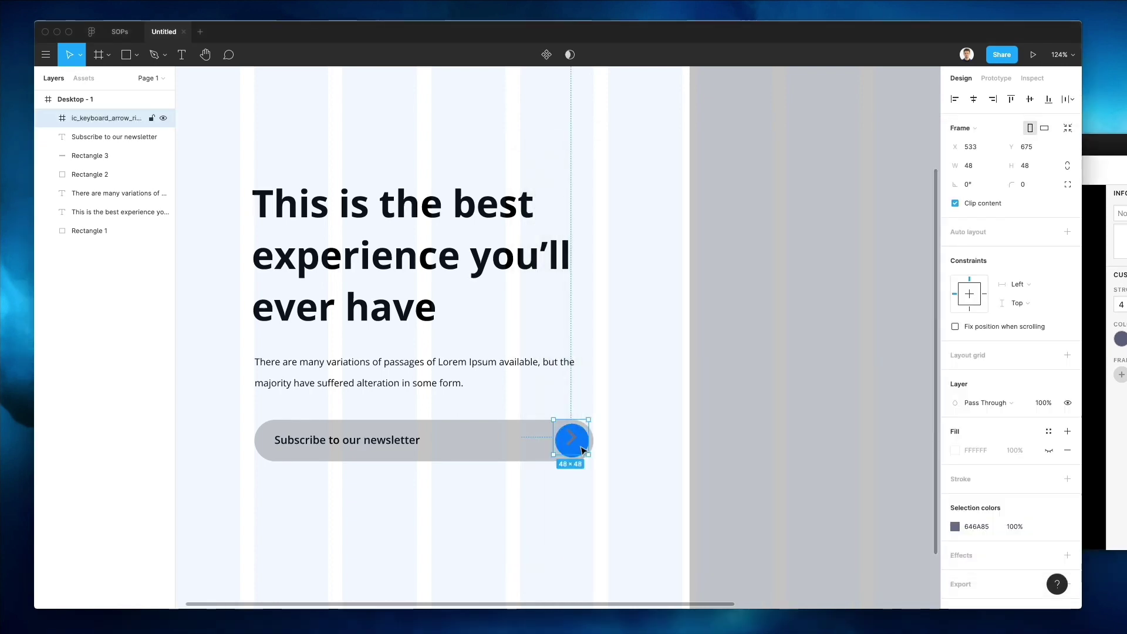
{"action": "key", "text": "super+shift+g"}
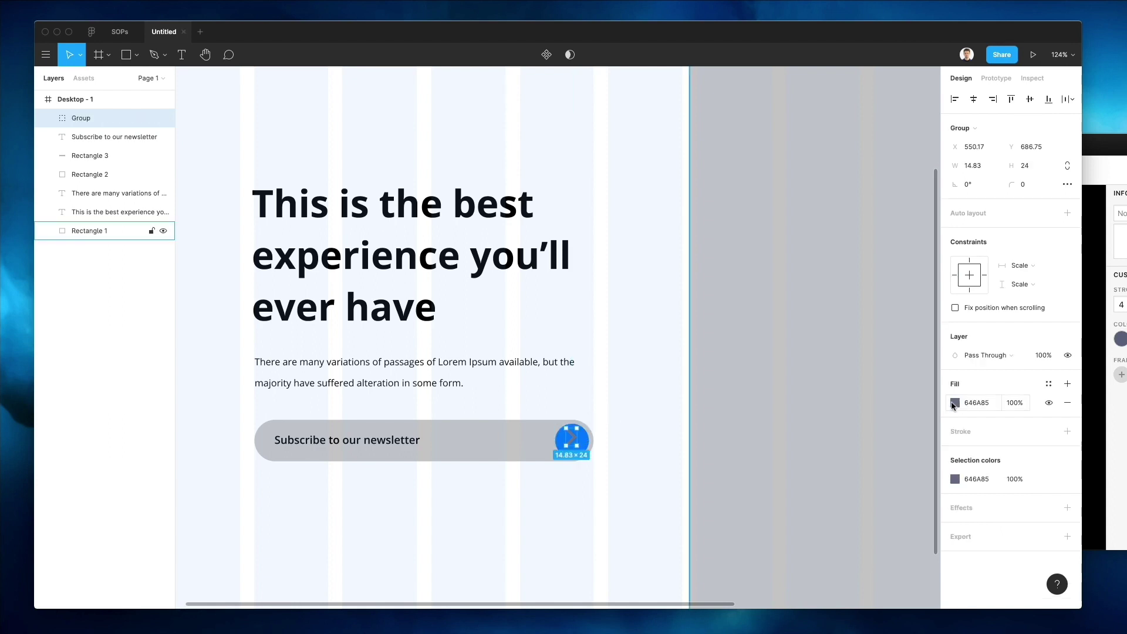
{"action": "left_click", "coordinate": [956, 403]}
{"action": "left_click", "coordinate": [842, 552]}
{"action": "left_click", "coordinate": [586, 471]}
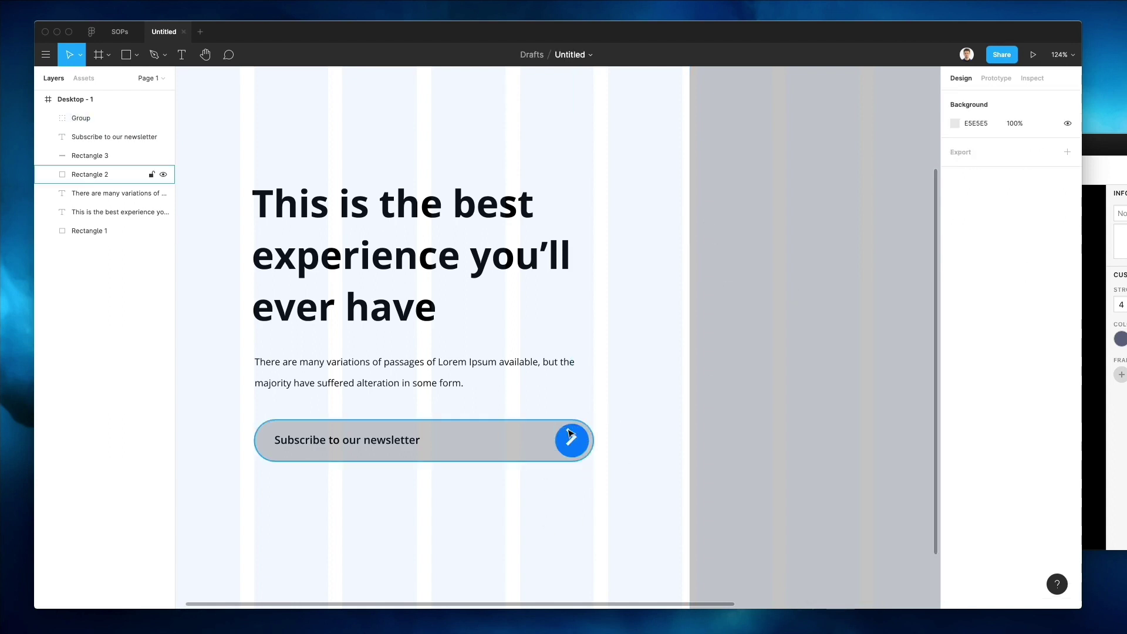
- Draw a test diagonal line with stroke weight 5, duplicate it, then delete both lines
{"action": "scroll", "coordinate": [562, 417], "scroll_direction": "up", "scroll_amount": 5}
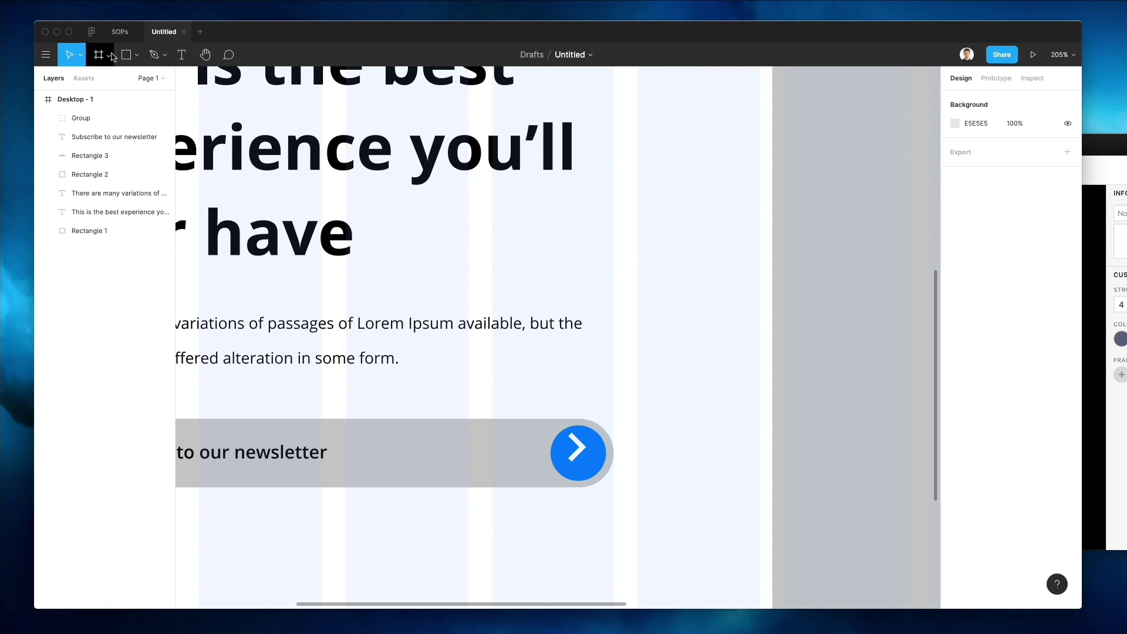
{"action": "left_click", "coordinate": [137, 55]}
{"action": "left_click", "coordinate": [126, 93]}
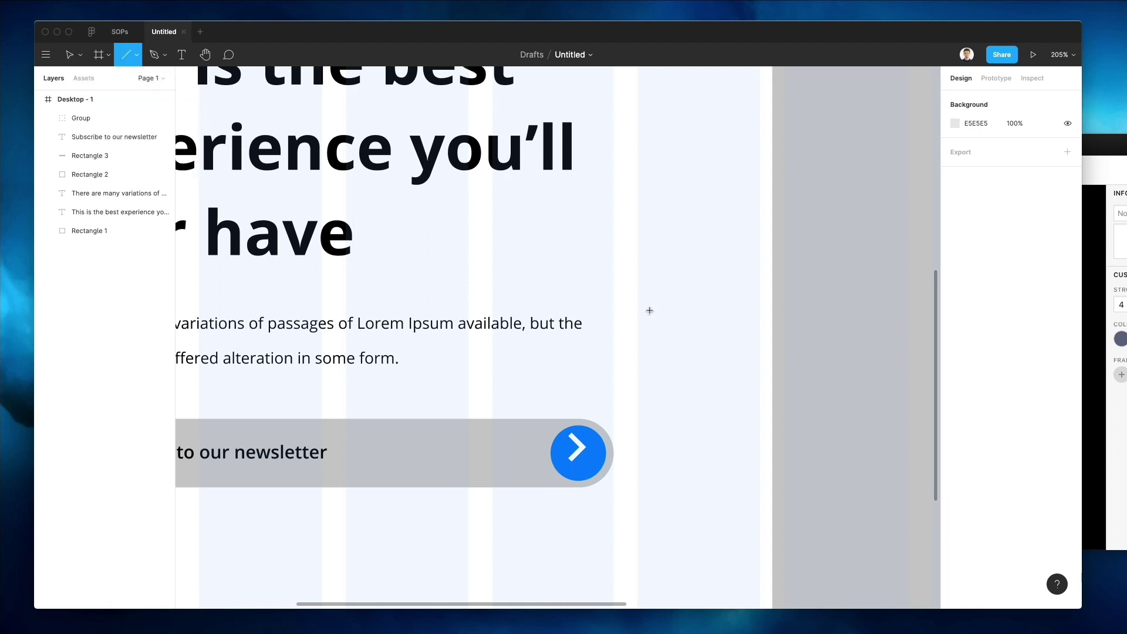
{"action": "left_click_drag", "start_coordinate": [650, 310], "coordinate": [665, 334]}
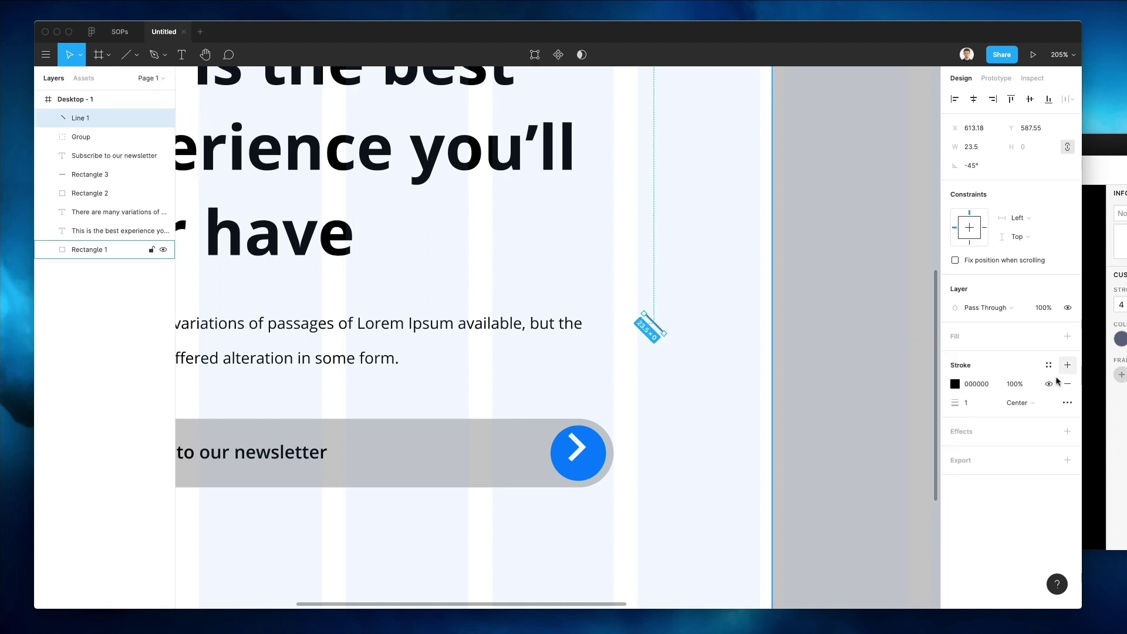
{"action": "left_click", "coordinate": [966, 403]}
{"action": "type", "text": "5"}
{"action": "key", "text": "Return"}
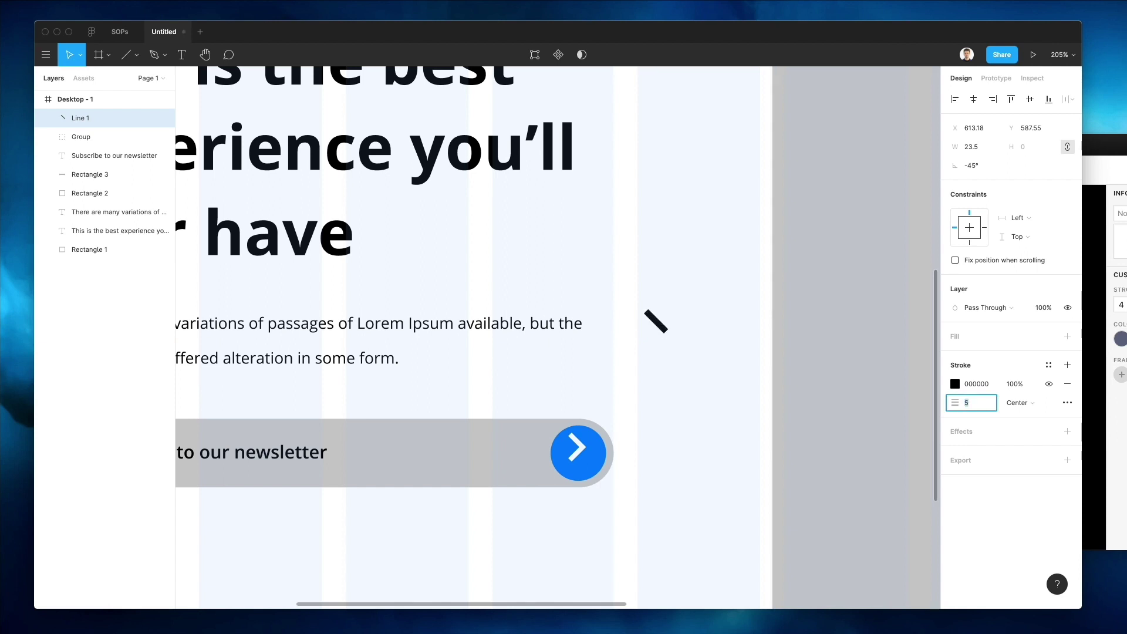
{"action": "left_click", "coordinate": [736, 287]}
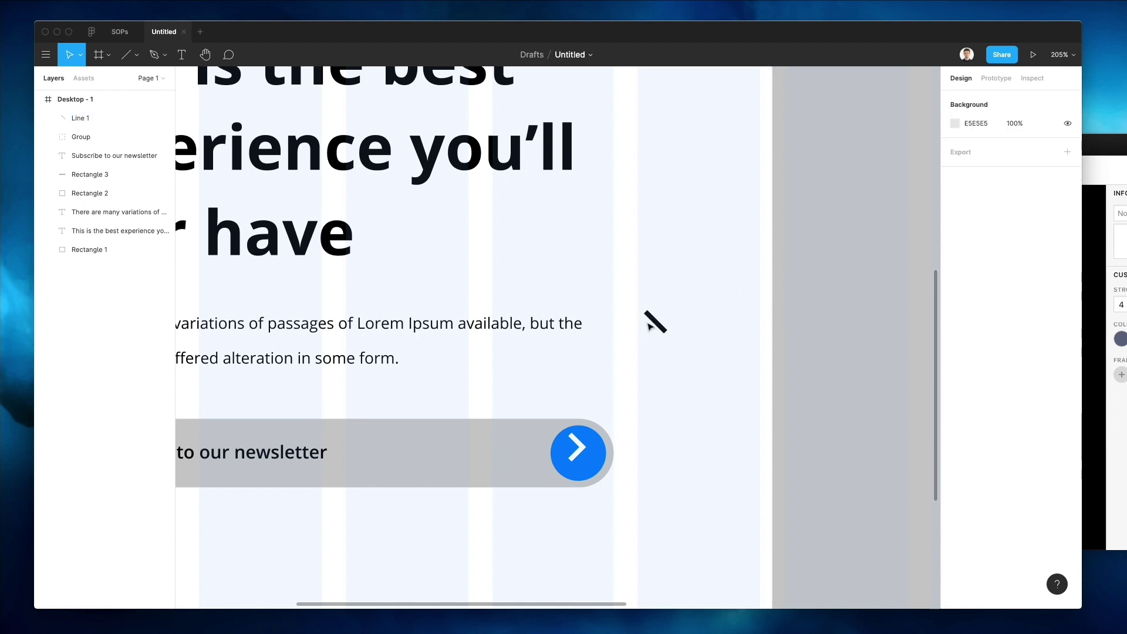
{"action": "left_click_drag", "start_coordinate": [656, 322], "coordinate": [634, 351]}
{"action": "key", "text": "Delete"}
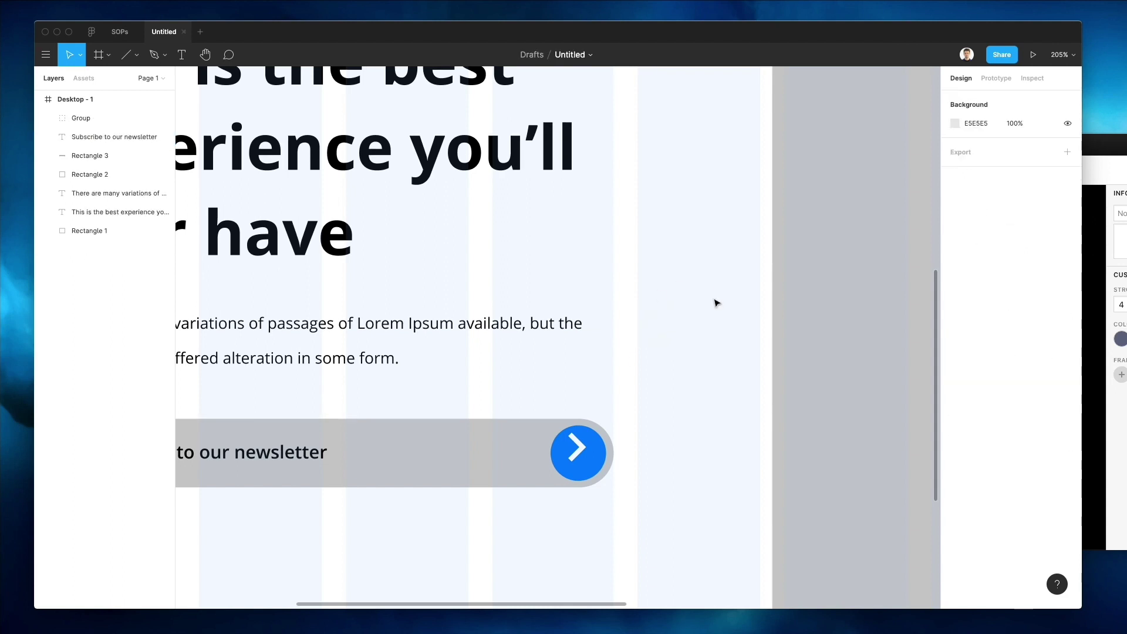
- Centre the white chevron inside the blue circle
{"action": "left_click", "coordinate": [578, 449]}
{"action": "left_click_drag", "start_coordinate": [579, 450], "coordinate": [578, 448]}
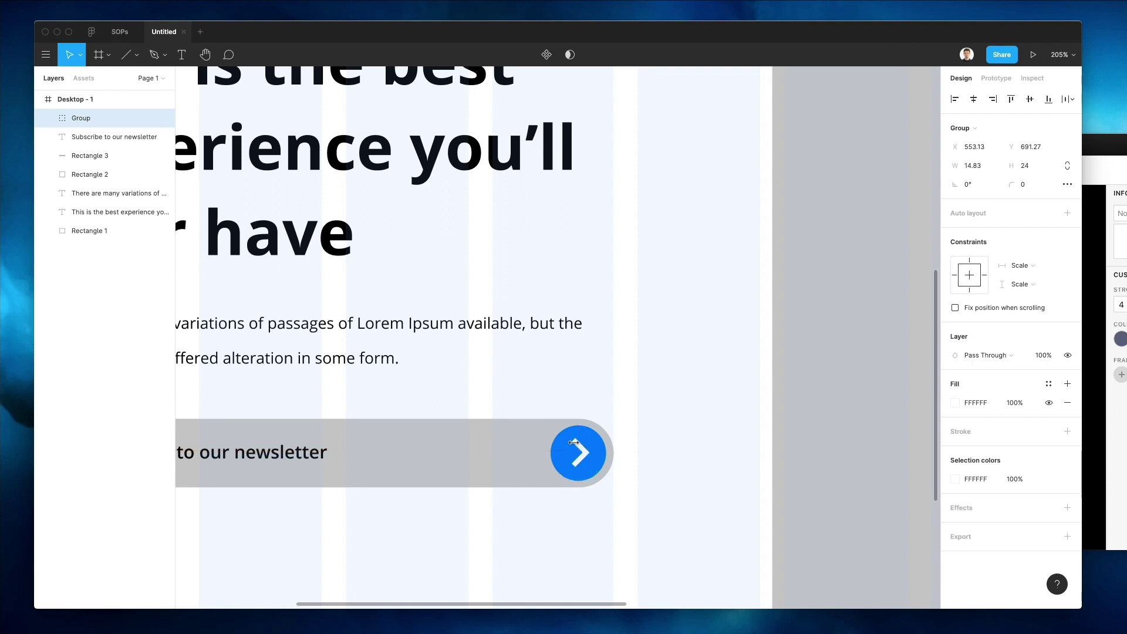
{"action": "scroll", "coordinate": [611, 319], "scroll_direction": "down", "scroll_amount": 5}
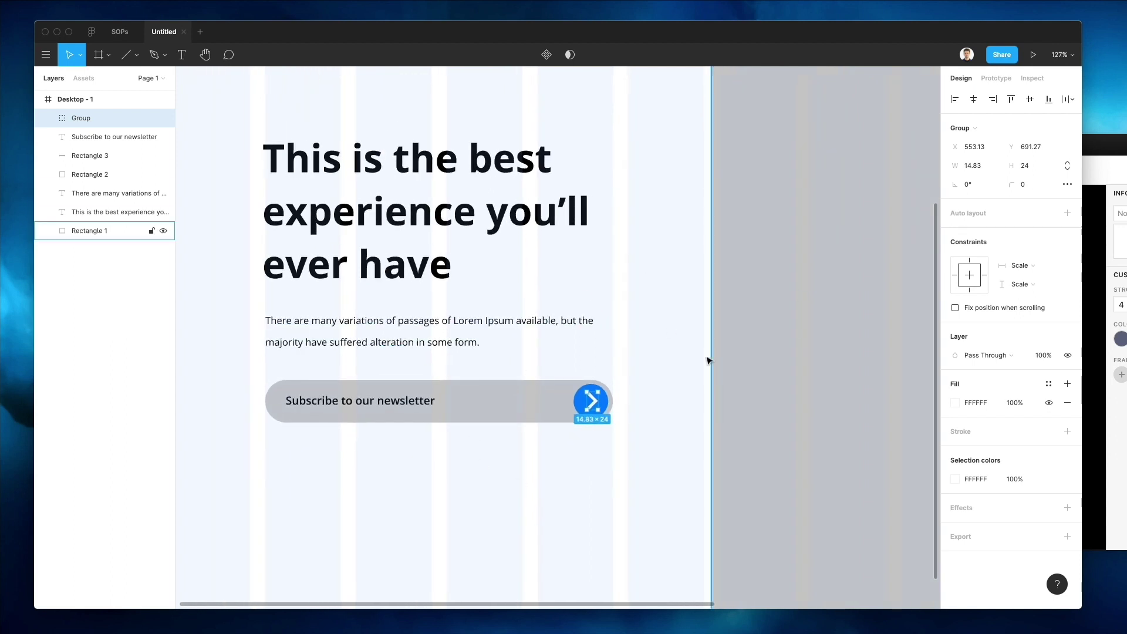
{"action": "left_click", "coordinate": [651, 337]}
{"action": "scroll", "coordinate": [327, 364], "scroll_direction": "down", "scroll_amount": 1}
{"action": "scroll", "coordinate": [327, 365], "scroll_direction": "up", "scroll_amount": 4}
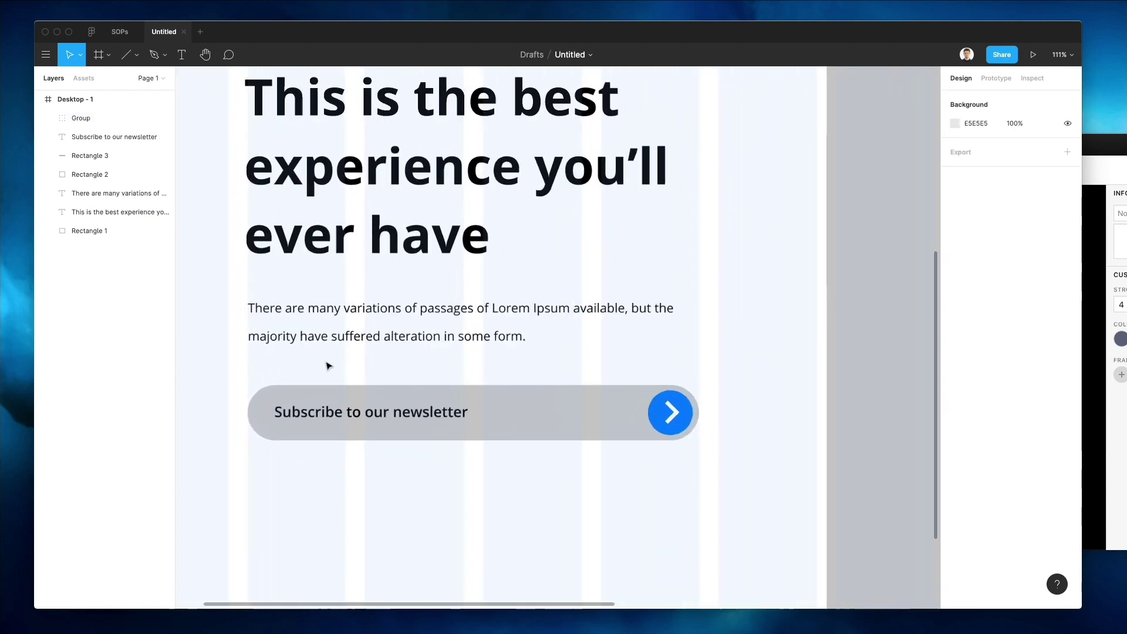
- Add a drop shadow to the subscribe pill and make its fill white
{"action": "left_click", "coordinate": [662, 425]}
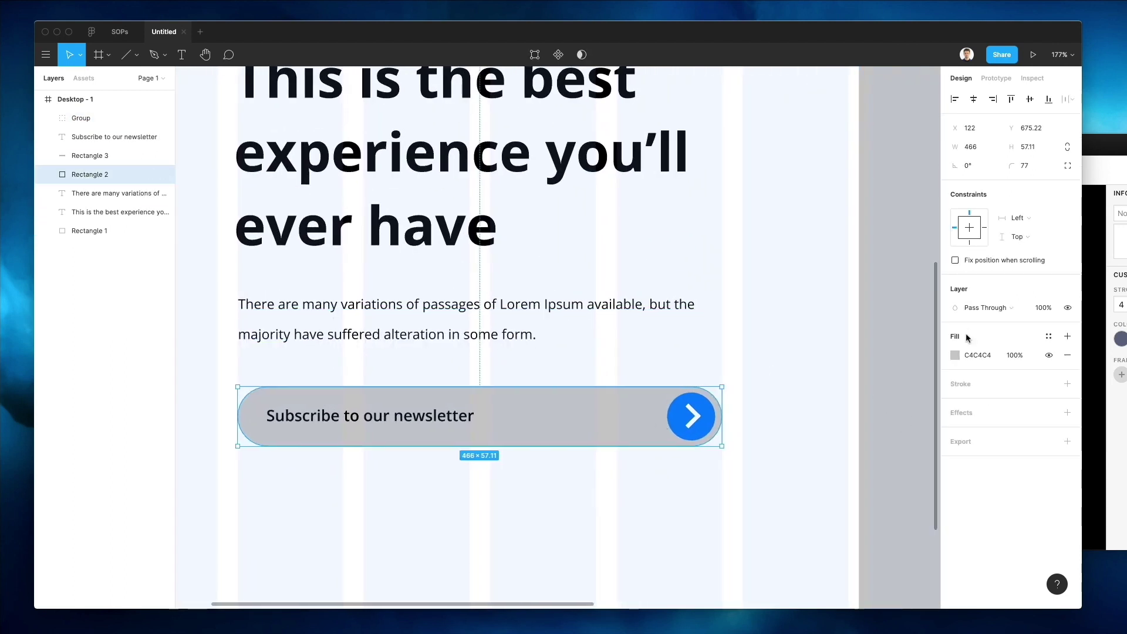
{"action": "left_click", "coordinate": [965, 414]}
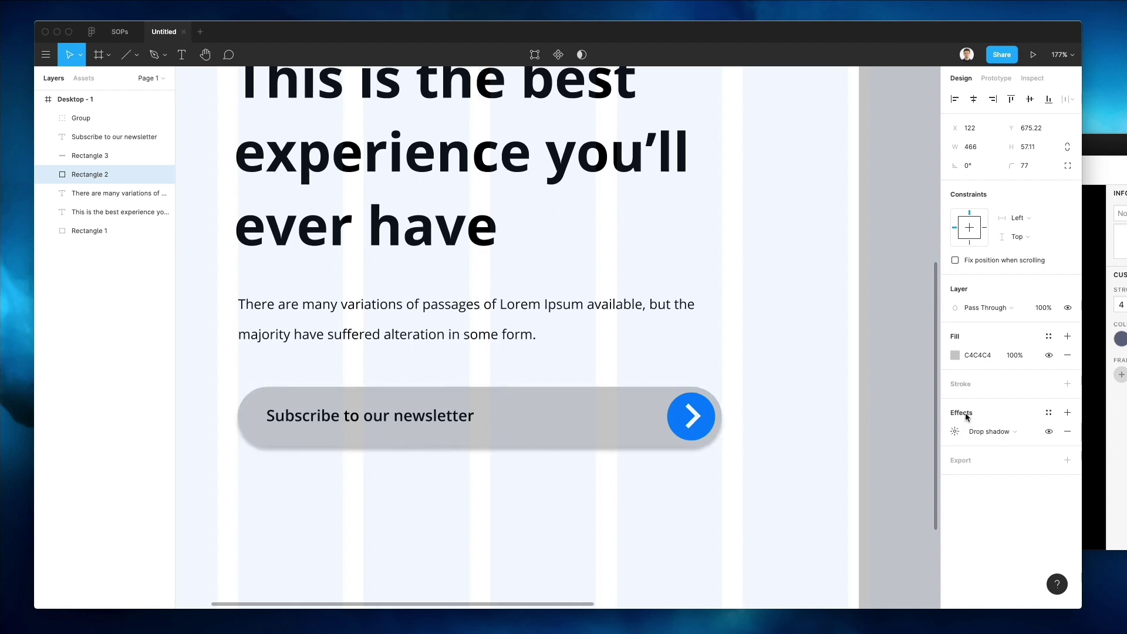
{"action": "left_click", "coordinate": [956, 355]}
{"action": "left_click_drag", "start_coordinate": [859, 379], "coordinate": [669, 172]}
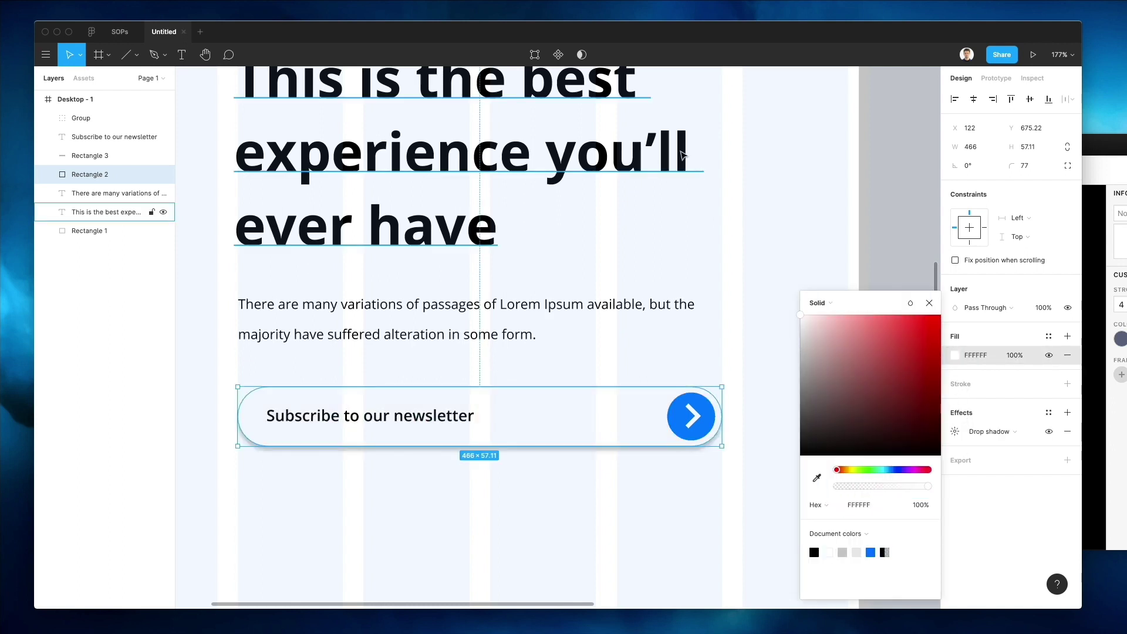
- Set the pill's drop shadow blur to 32 after trying 24 and 34
{"action": "scroll", "coordinate": [479, 340], "scroll_direction": "down", "scroll_amount": 2}
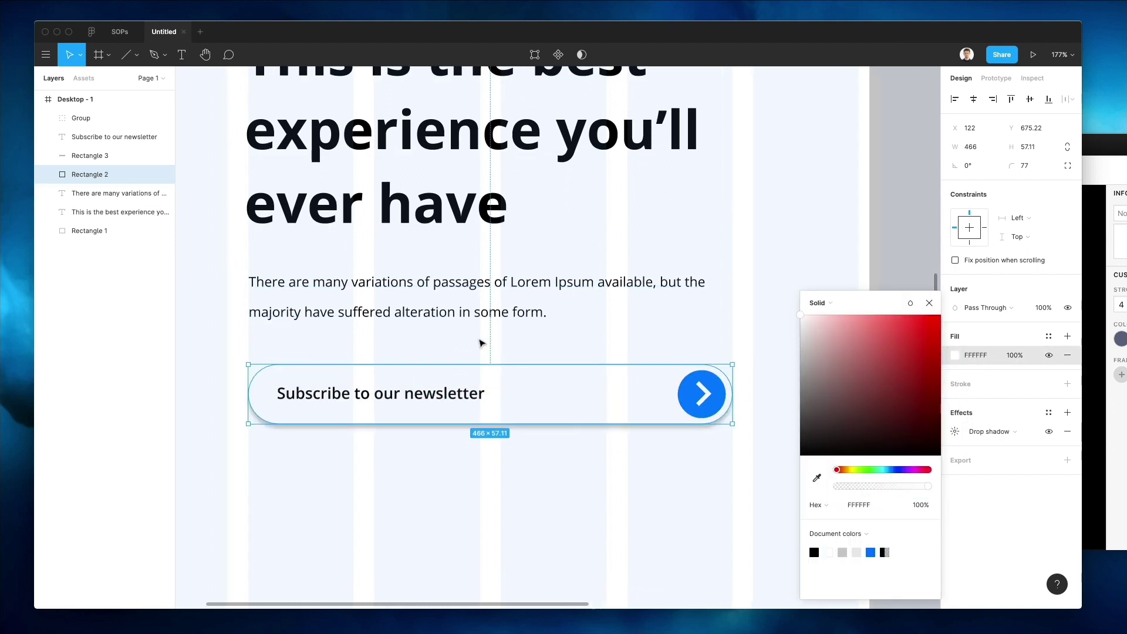
{"action": "left_click", "coordinate": [956, 431]}
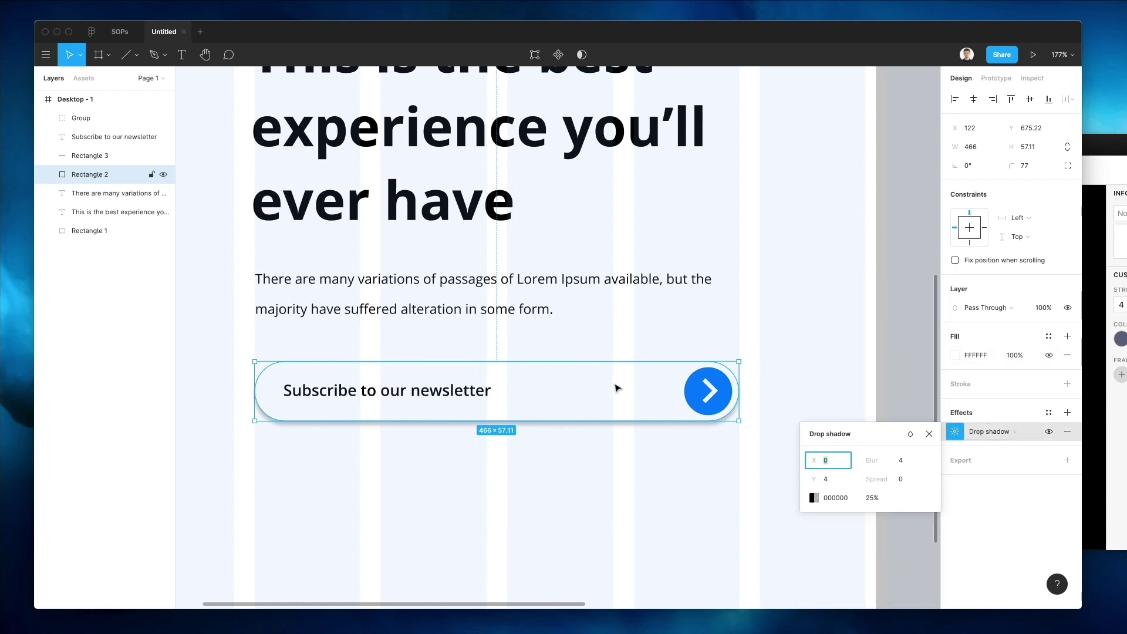
{"action": "scroll", "coordinate": [685, 350], "scroll_direction": "up", "scroll_amount": 1}
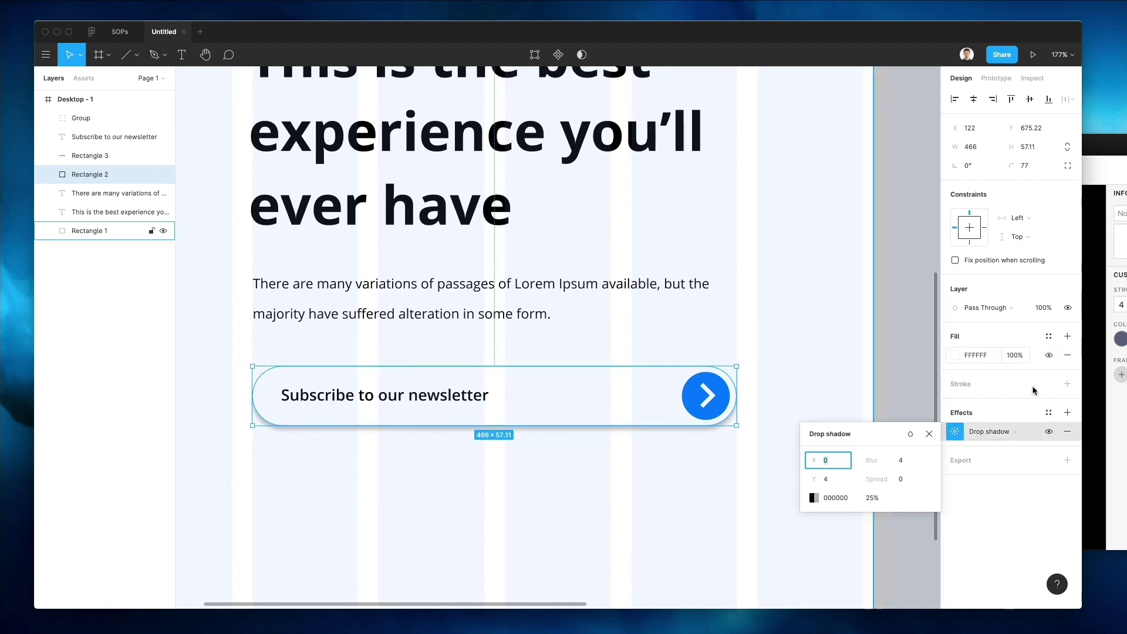
{"action": "left_click", "coordinate": [907, 460]}
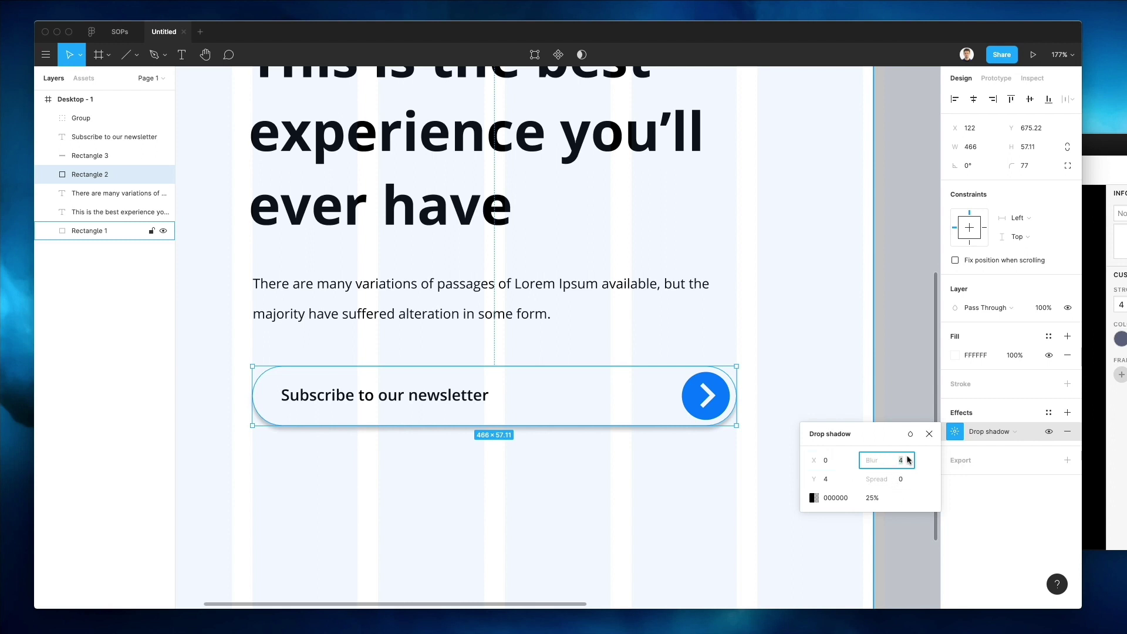
{"action": "type", "text": "24"}
{"action": "key", "text": "Return"}
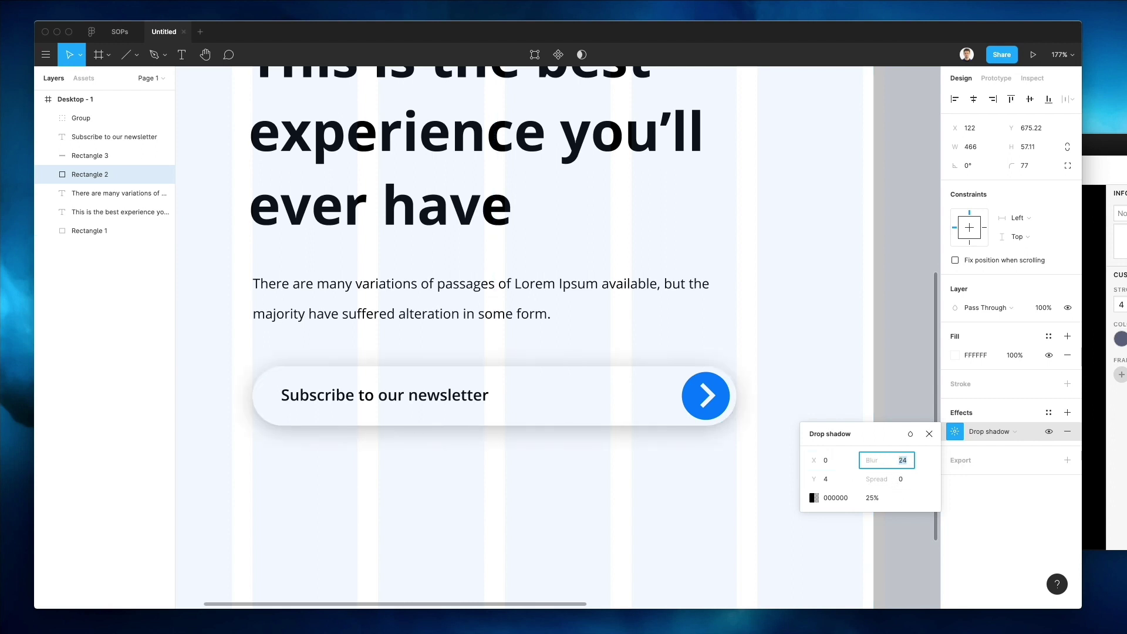
{"action": "type", "text": "34"}
{"action": "key", "text": "Return"}
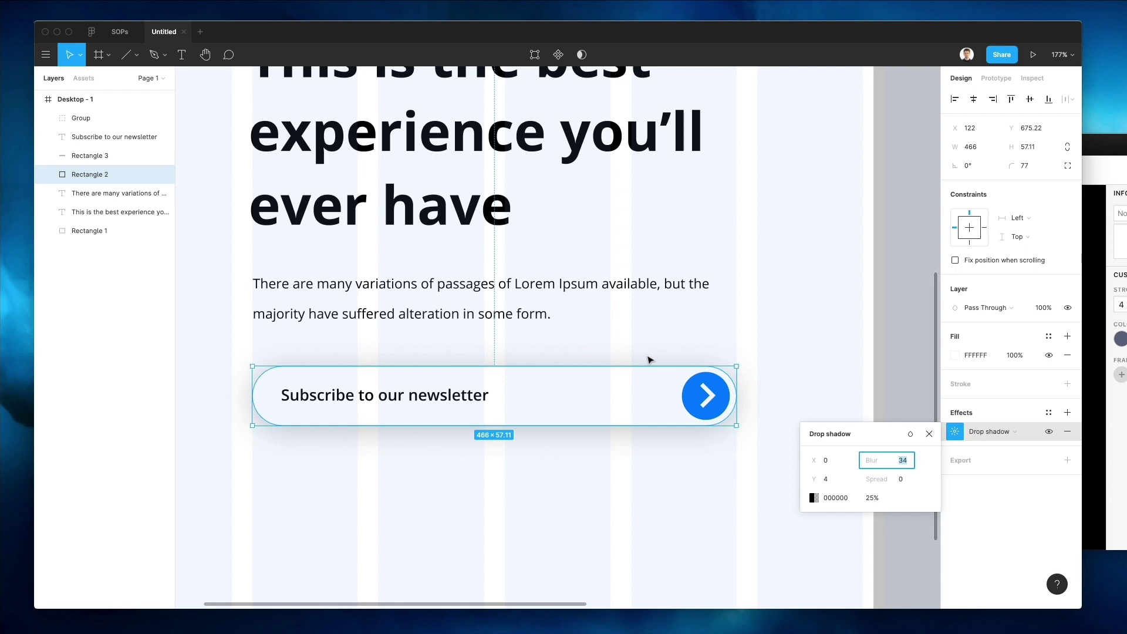
{"action": "type", "text": "32"}
{"action": "key", "text": "Return"}
{"action": "left_click", "coordinate": [805, 377]}
- Check the arrow icon group on the shadowed pill
{"action": "scroll", "coordinate": [805, 377], "scroll_direction": "down", "scroll_amount": 5}
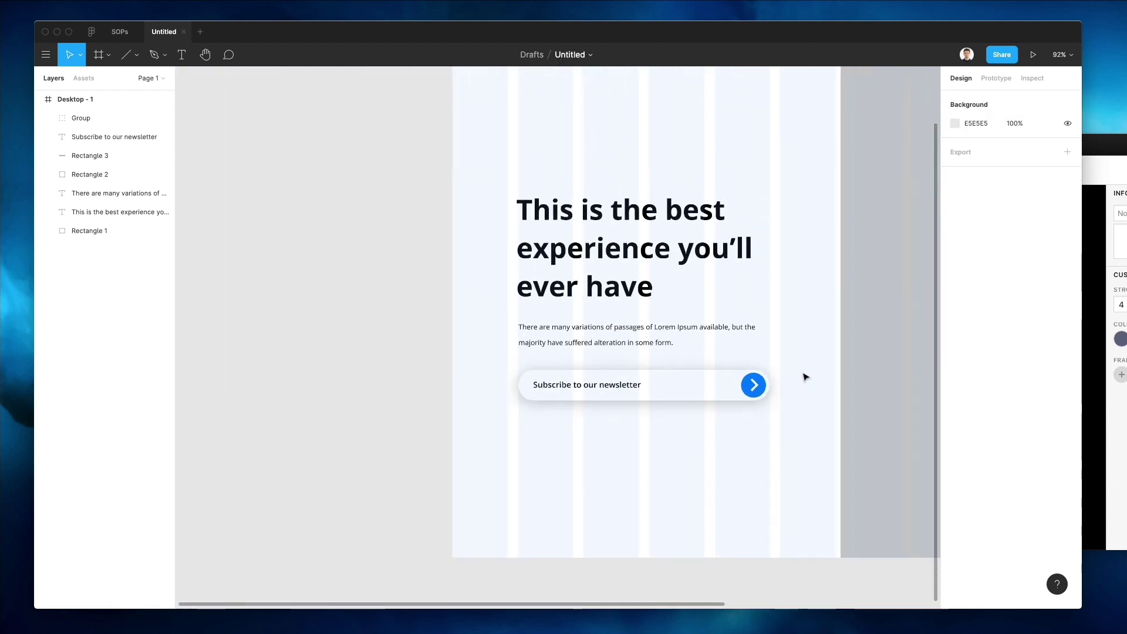
{"action": "scroll", "coordinate": [762, 376], "scroll_direction": "right", "scroll_amount": 3}
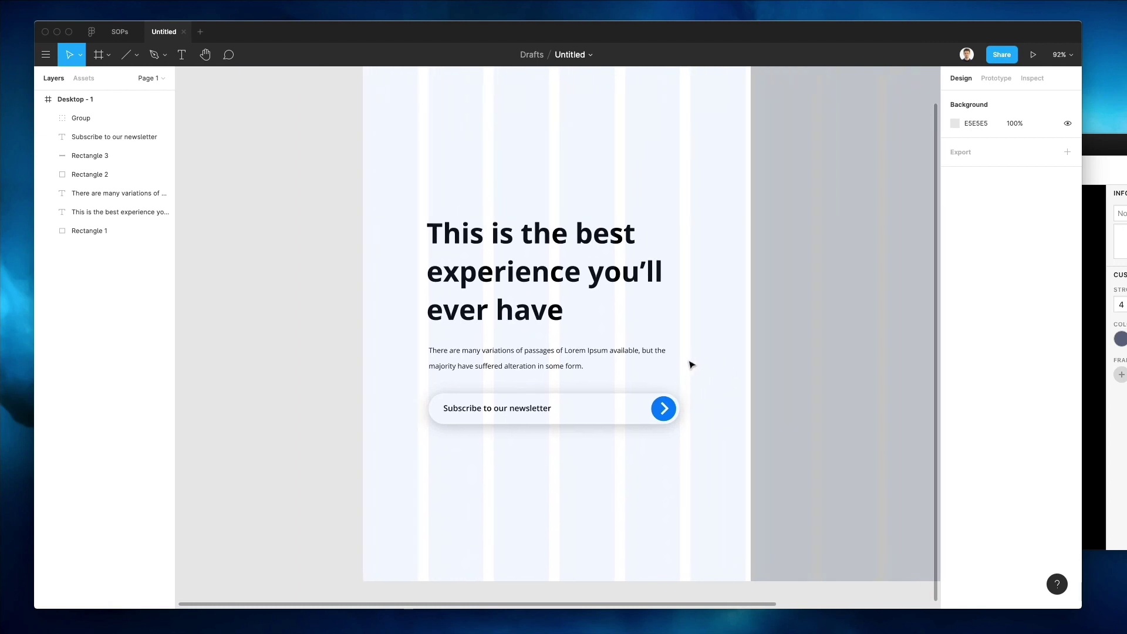
{"action": "left_click", "coordinate": [666, 411]}
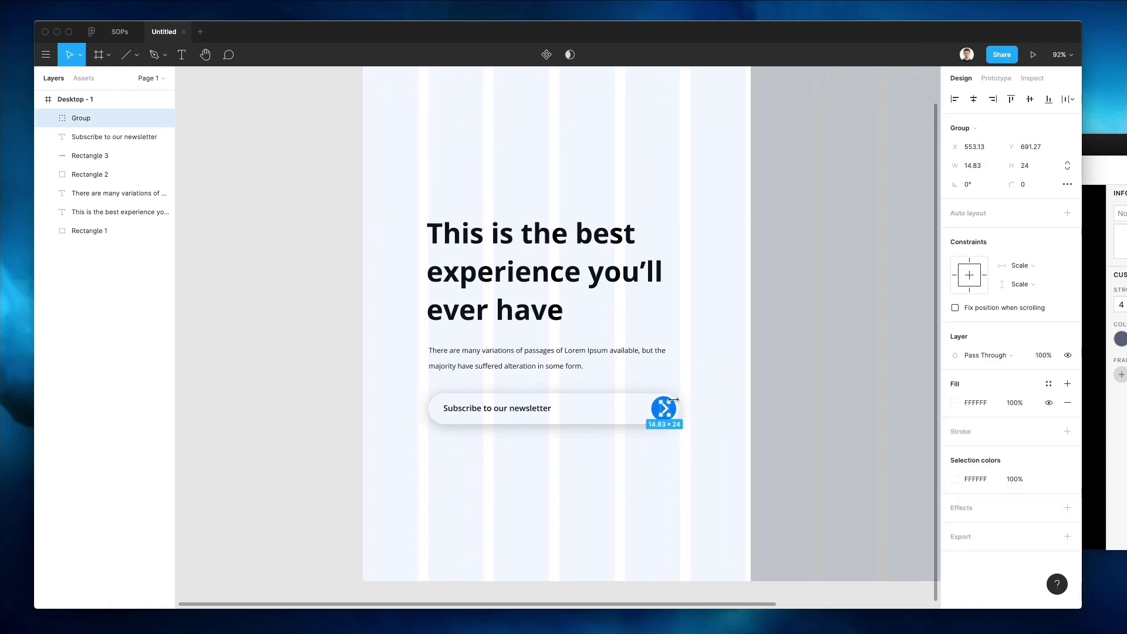
{"action": "left_click", "coordinate": [702, 382]}
{"action": "scroll", "coordinate": [701, 382], "scroll_direction": "right", "scroll_amount": 5}
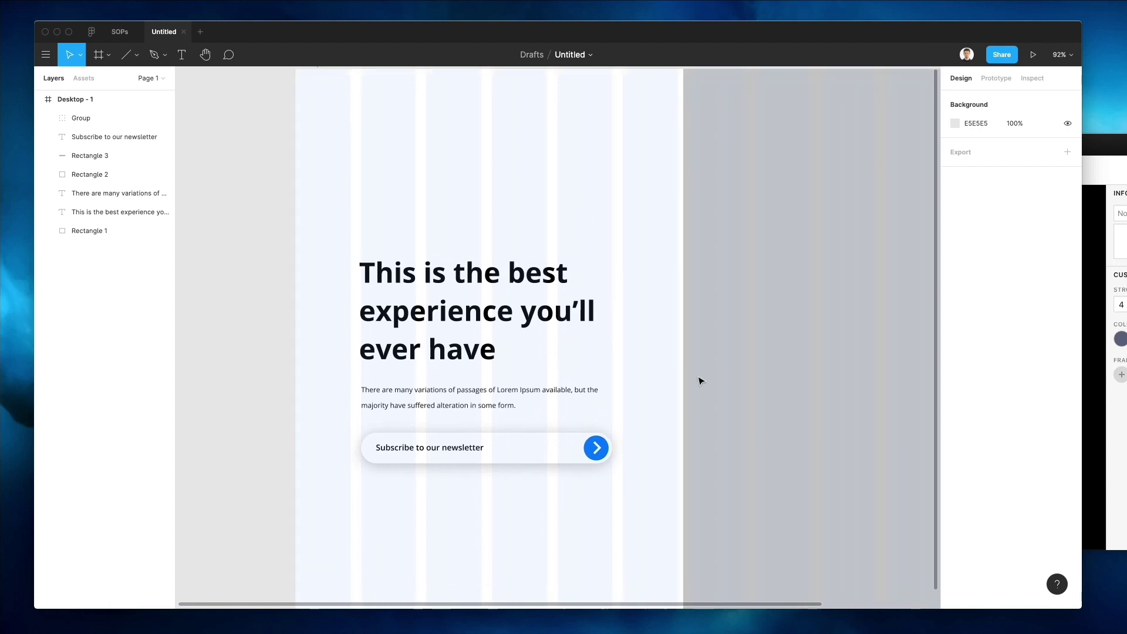
- Add a text line below the button reading 'Disclaime' plus a pasted, trimmed Lorem Ipsum sentence
{"action": "scroll", "coordinate": [701, 382], "scroll_direction": "down", "scroll_amount": 4}
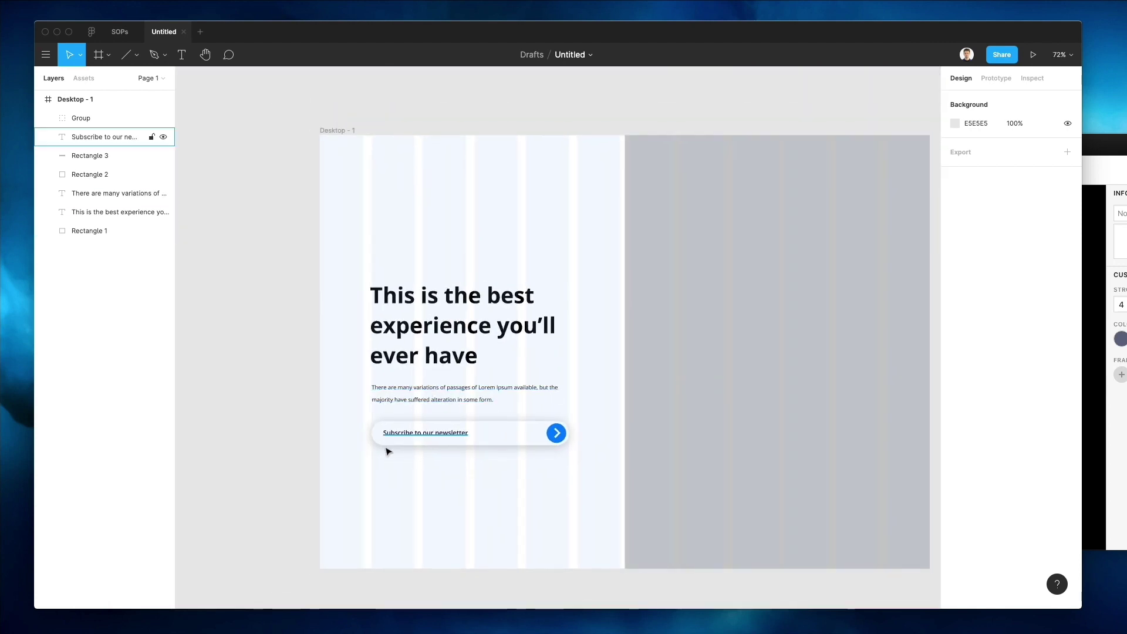
{"action": "key", "text": "t"}
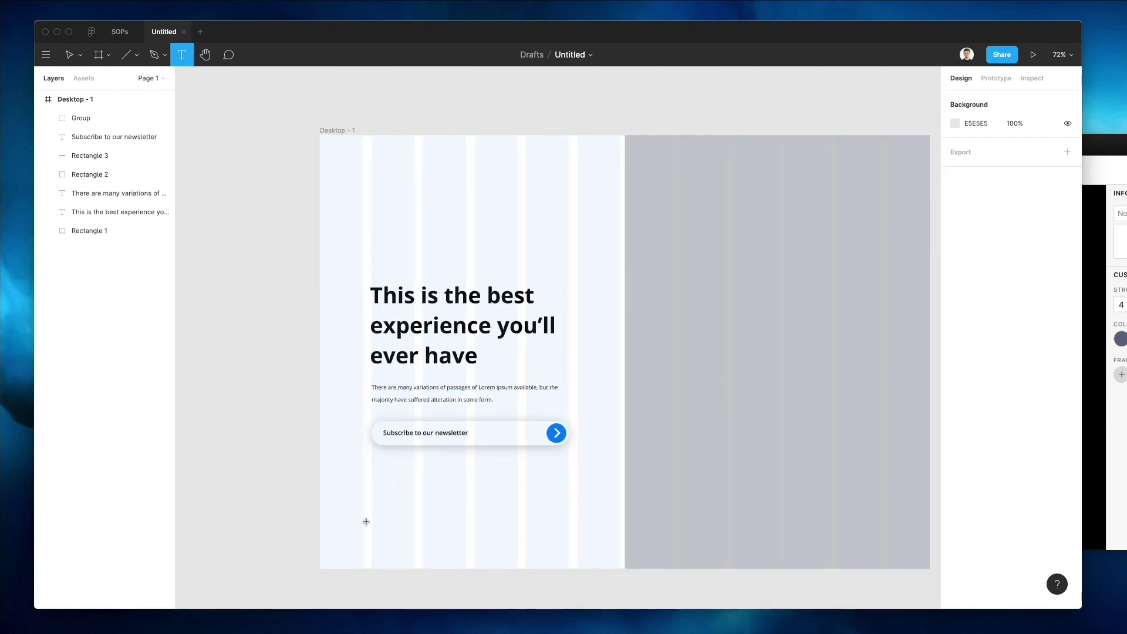
{"action": "left_click", "coordinate": [365, 522]}
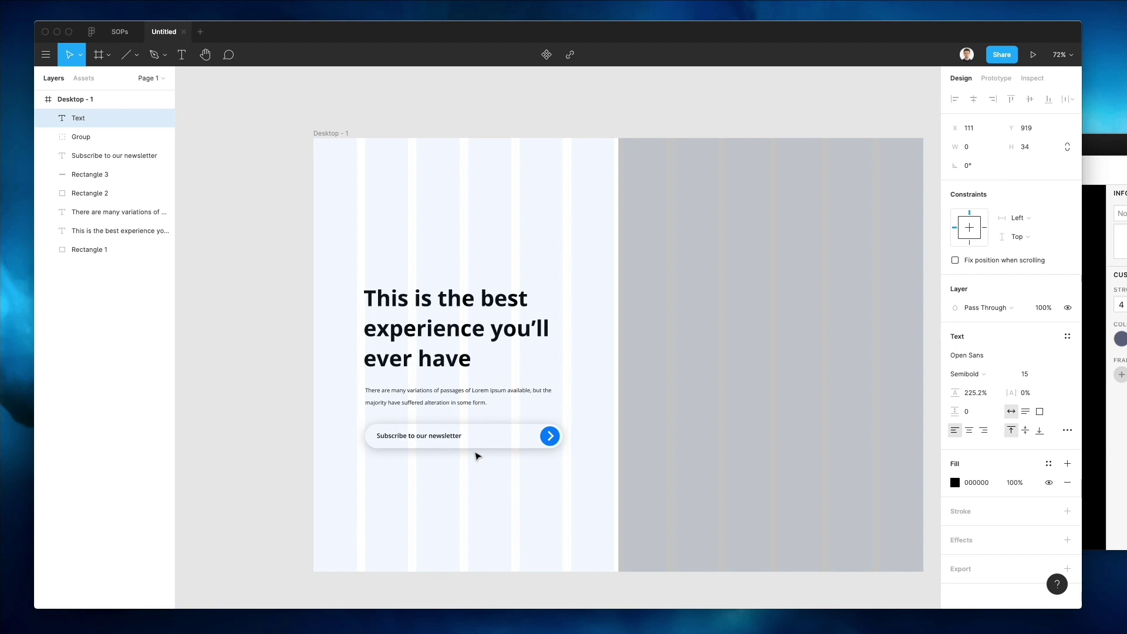
{"action": "type", "text": "Disclaimer: .l"}
{"action": "key", "text": "super+v"}
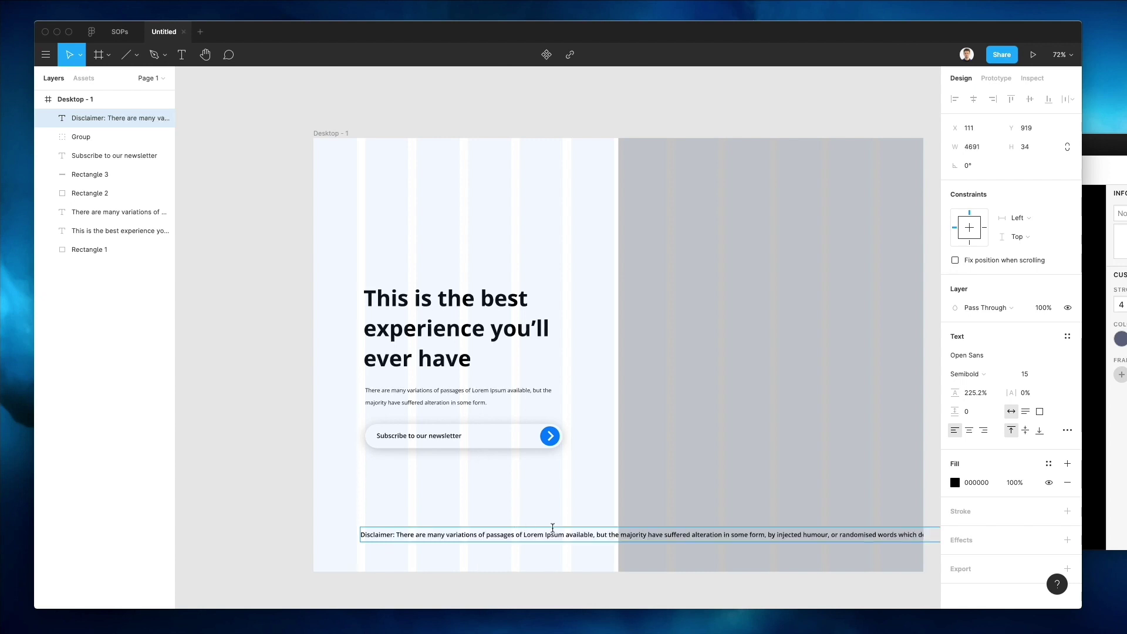
{"action": "mouse_move", "coordinate": [588, 528]}
{"action": "left_mouse_down"}
{"action": "mouse_move", "coordinate": [637, 536]}
{"action": "mouse_move", "coordinate": [734, 593]}
{"action": "mouse_move", "coordinate": [916, 587]}
{"action": "mouse_move", "coordinate": [598, 534]}
{"action": "left_mouse_up"}
{"action": "key", "text": "BackSpace"}
{"action": "key", "text": "super+shift+Right"}
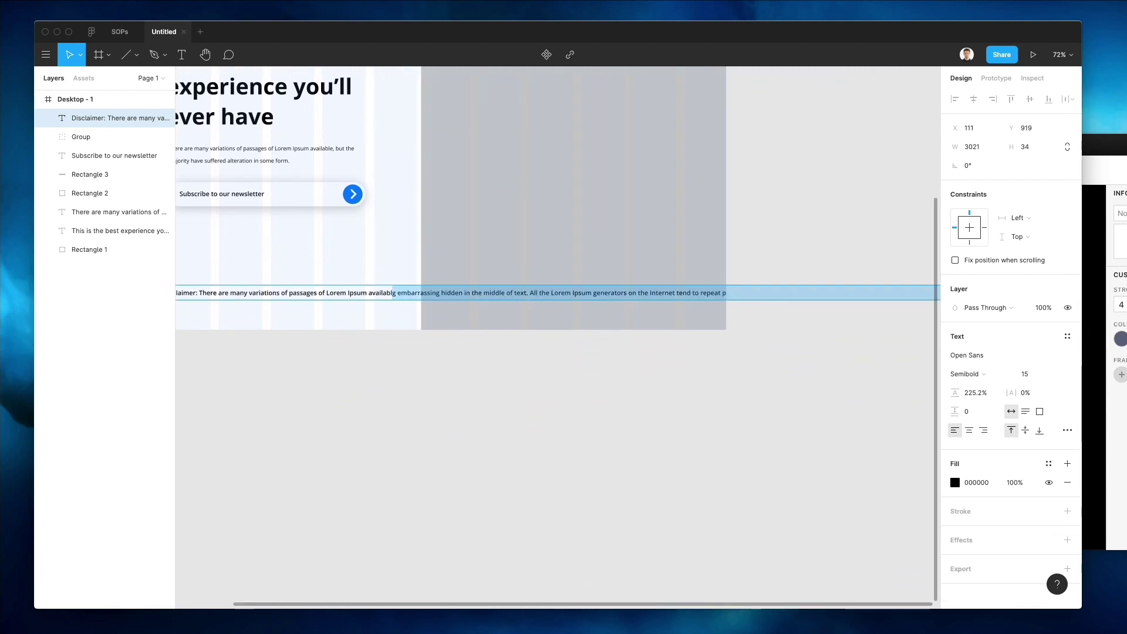
{"action": "key", "text": "BackSpace"}
{"action": "scroll", "coordinate": [194, 441], "scroll_direction": "left", "scroll_amount": 5}
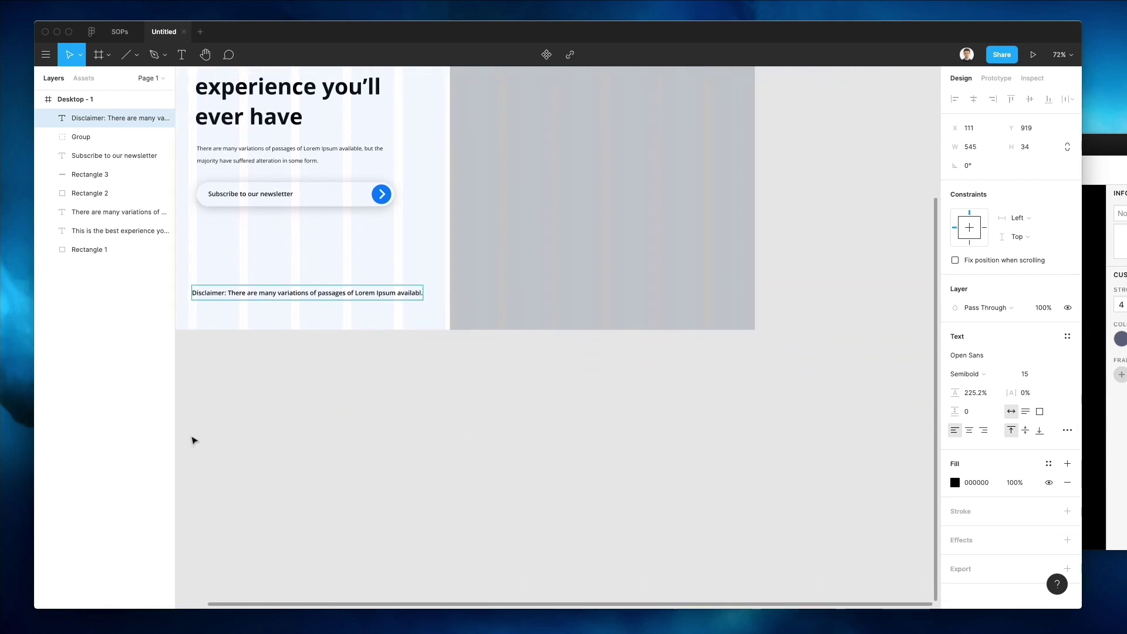
{"action": "key", "text": "Escape"}
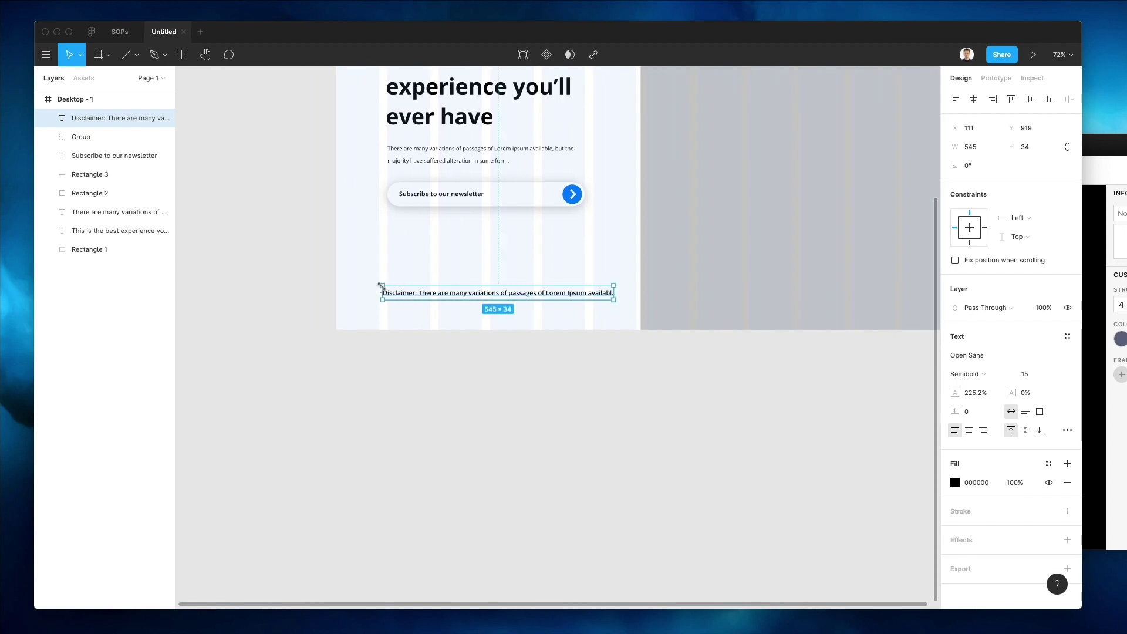
- Make the sentence Regular weight, complete the 'Disclaimer' label, and duplicate the line above
{"action": "scroll", "coordinate": [481, 266], "scroll_direction": "down", "scroll_amount": 2}
{"action": "scroll", "coordinate": [481, 267], "scroll_direction": "up", "scroll_amount": 5}
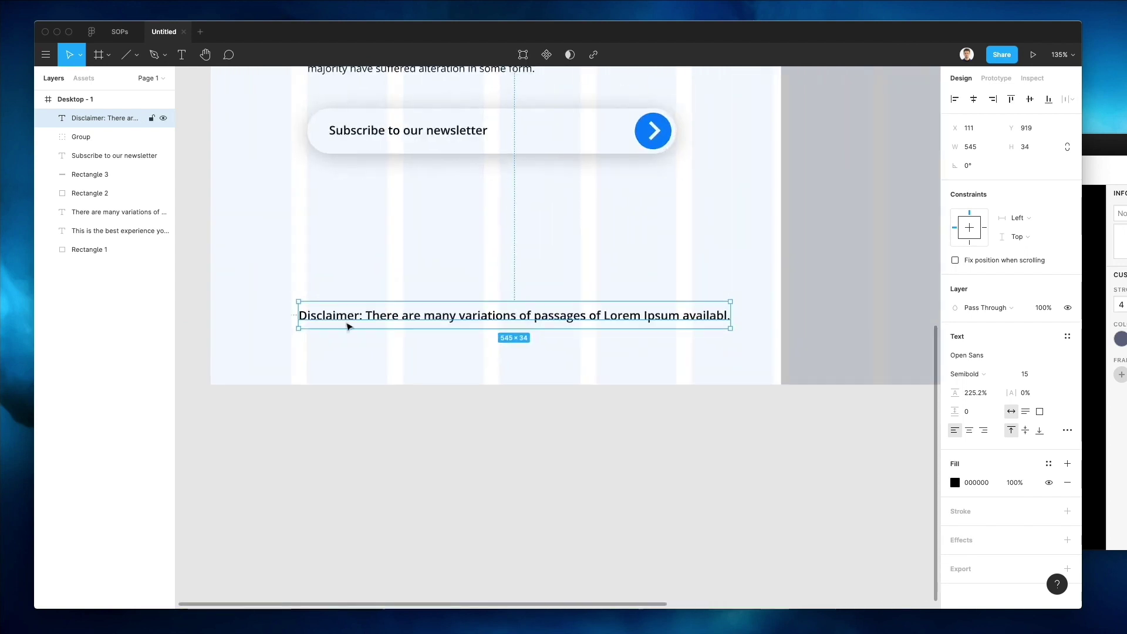
{"action": "double_click", "coordinate": [347, 322]}
{"action": "left_click_drag", "start_coordinate": [364, 317], "coordinate": [871, 325]}
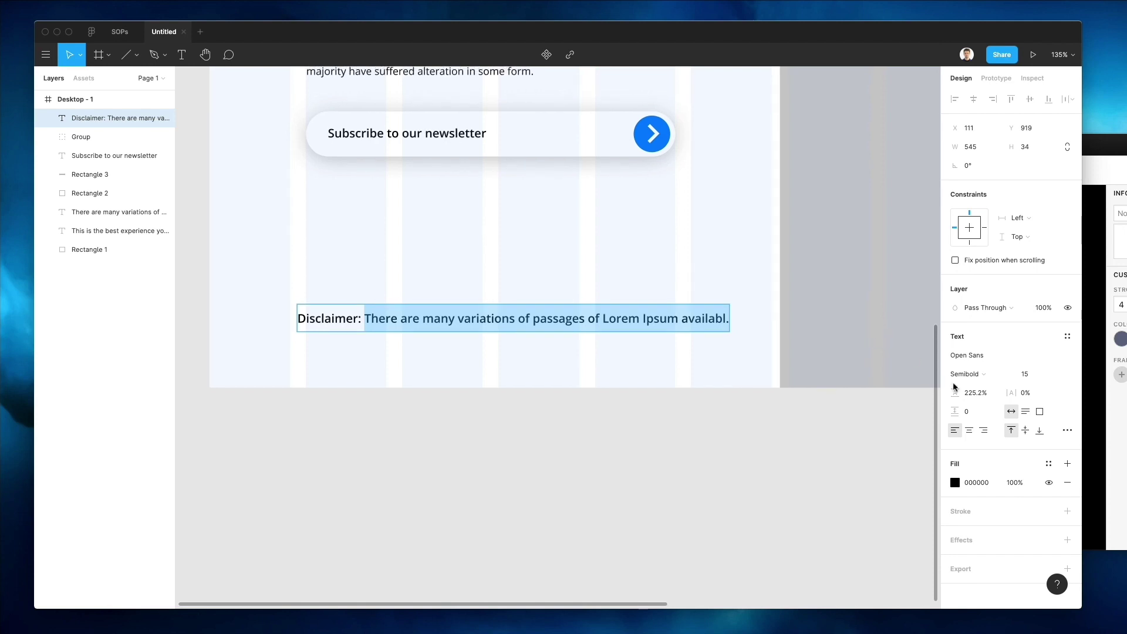
{"action": "left_click", "coordinate": [972, 374]}
{"action": "left_click", "coordinate": [978, 360]}
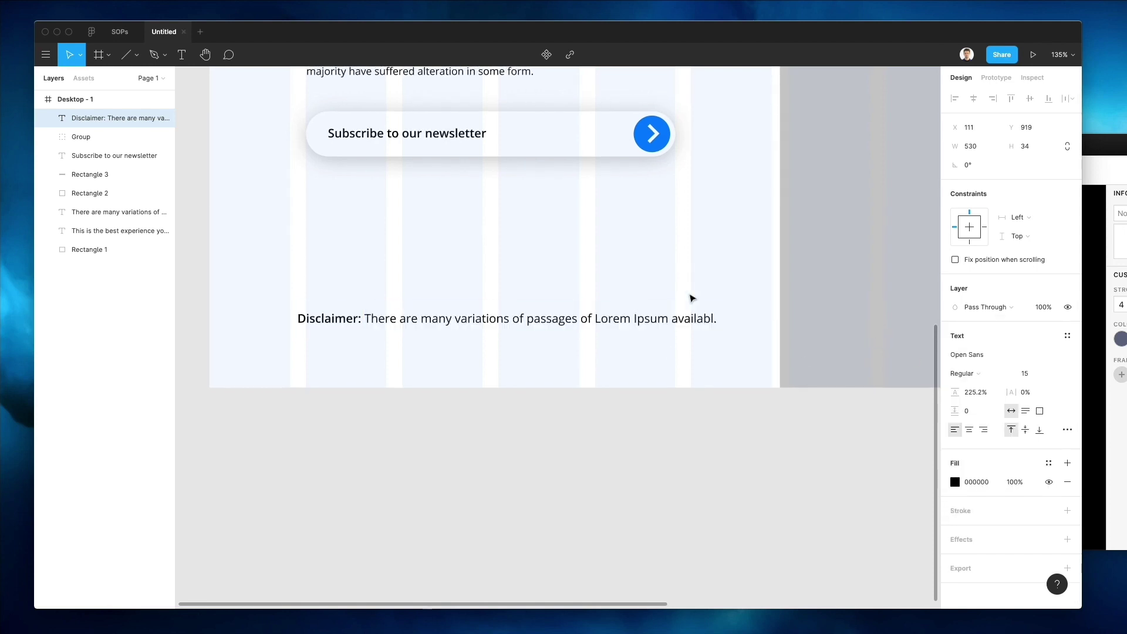
{"action": "left_click", "coordinate": [707, 315]}
{"action": "type", "text": "e"}
{"action": "key", "text": "Escape"}
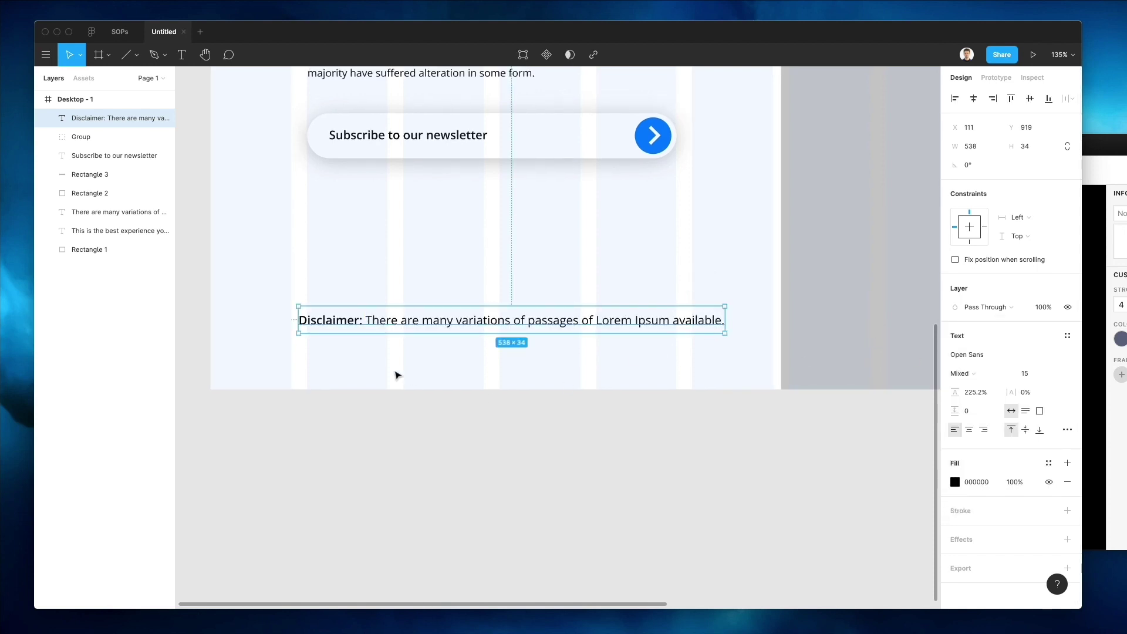
{"action": "left_click_drag", "start_coordinate": [378, 328], "coordinate": [358, 286]}
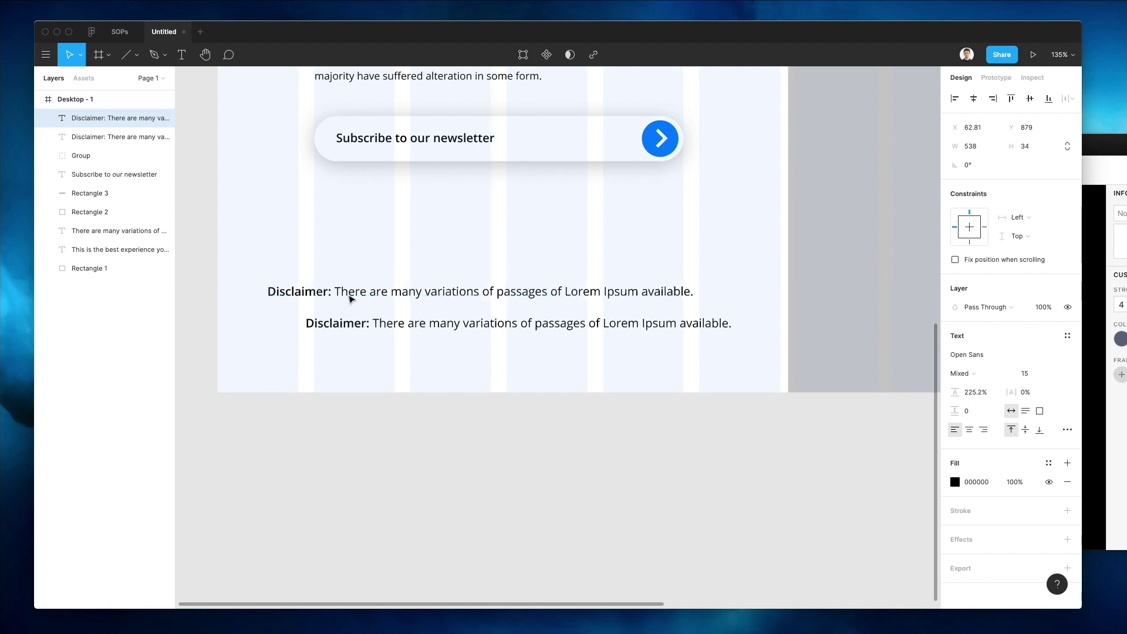
- Replace the copied disclaimer text with a ⚠️ warning-sign emoji
{"action": "double_click", "coordinate": [348, 289]}
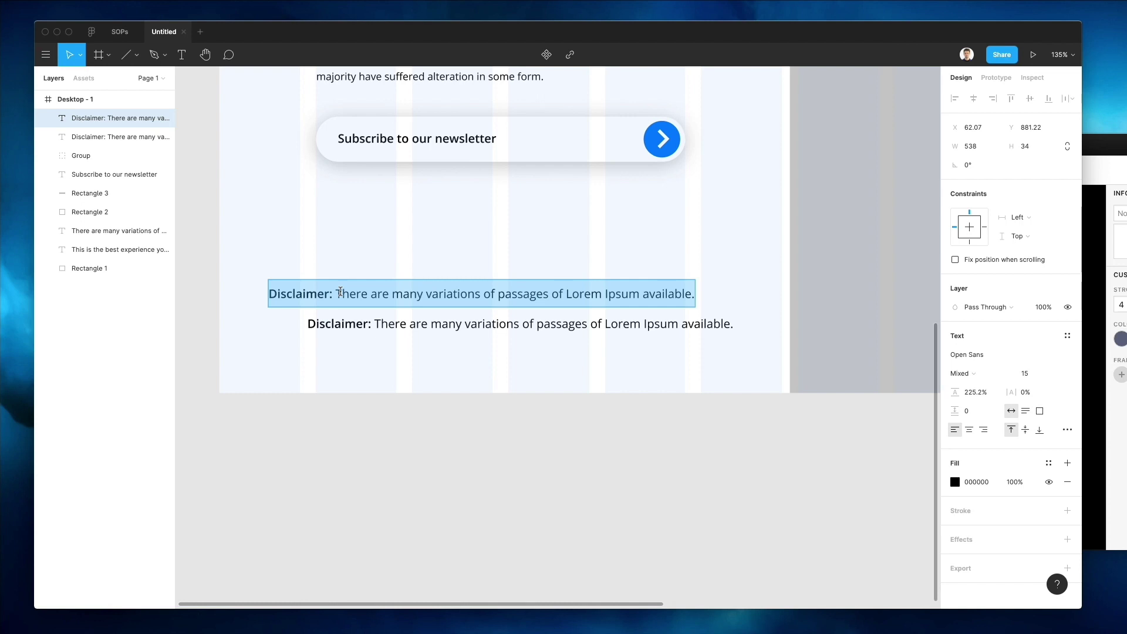
{"action": "key", "text": "ctrl+super+space"}
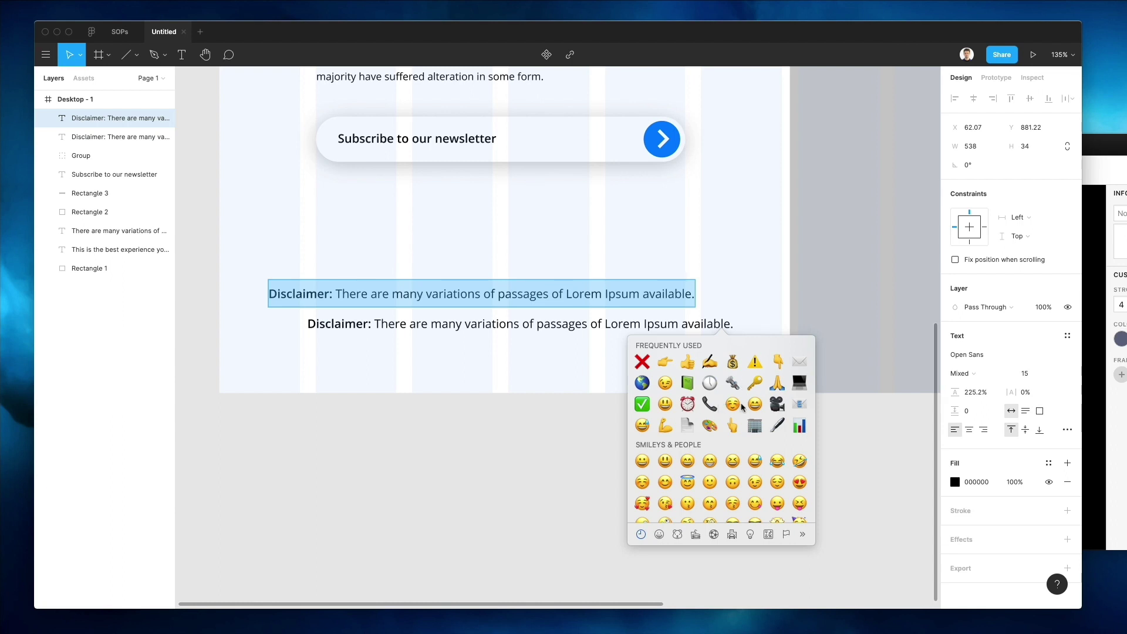
{"action": "scroll", "coordinate": [750, 414], "scroll_direction": "down", "scroll_amount": 1}
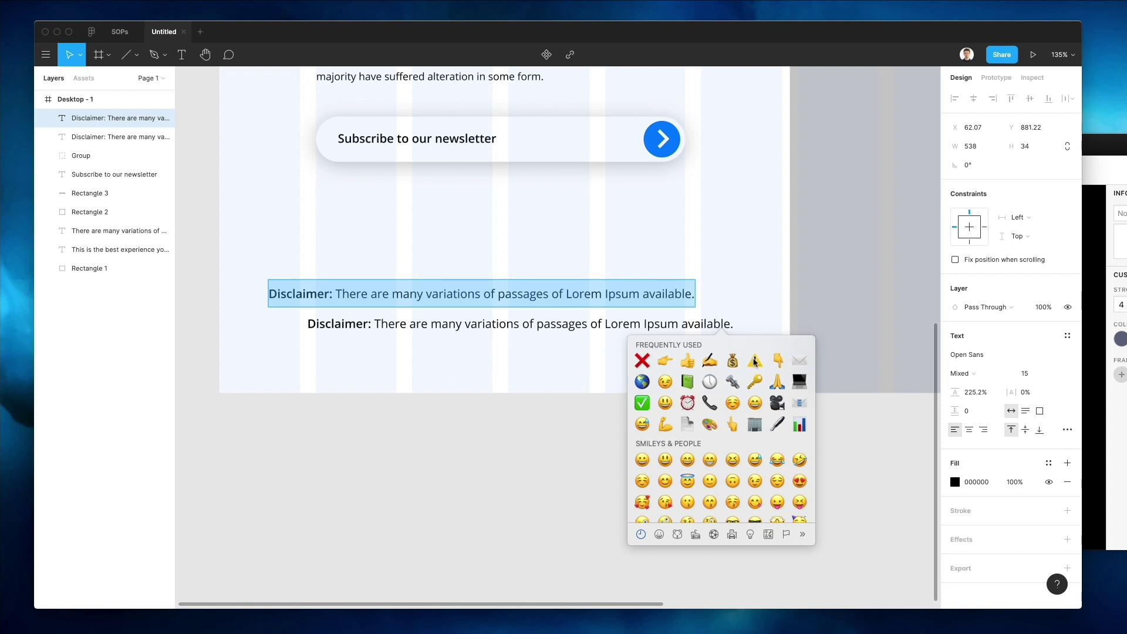
{"action": "left_click", "coordinate": [751, 533]}
{"action": "left_click", "coordinate": [769, 534]}
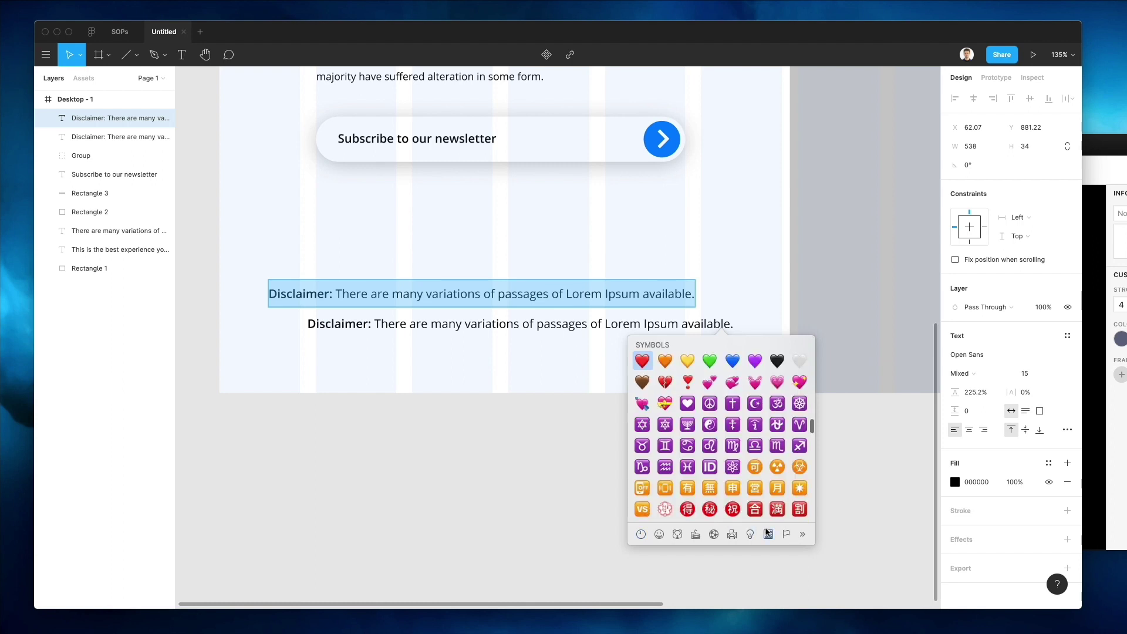
{"action": "scroll", "coordinate": [746, 470], "scroll_direction": "down", "scroll_amount": 5}
{"action": "scroll", "coordinate": [722, 464], "scroll_direction": "down", "scroll_amount": 6}
{"action": "scroll", "coordinate": [696, 452], "scroll_direction": "up", "scroll_amount": 3}
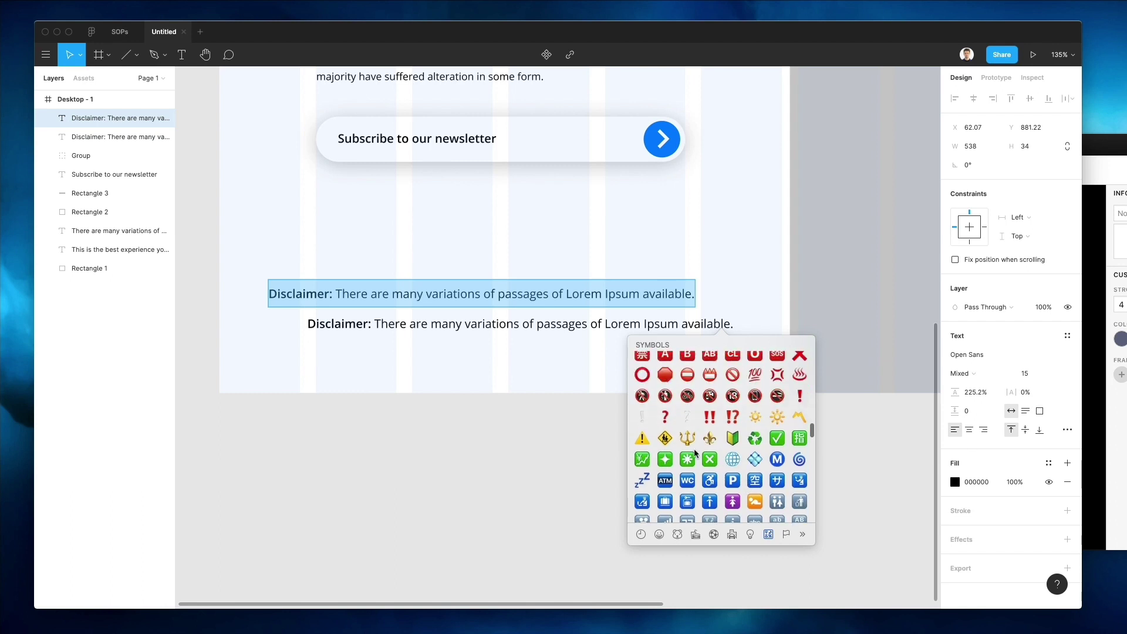
{"action": "left_click", "coordinate": [641, 534]}
{"action": "left_click", "coordinate": [755, 361]}
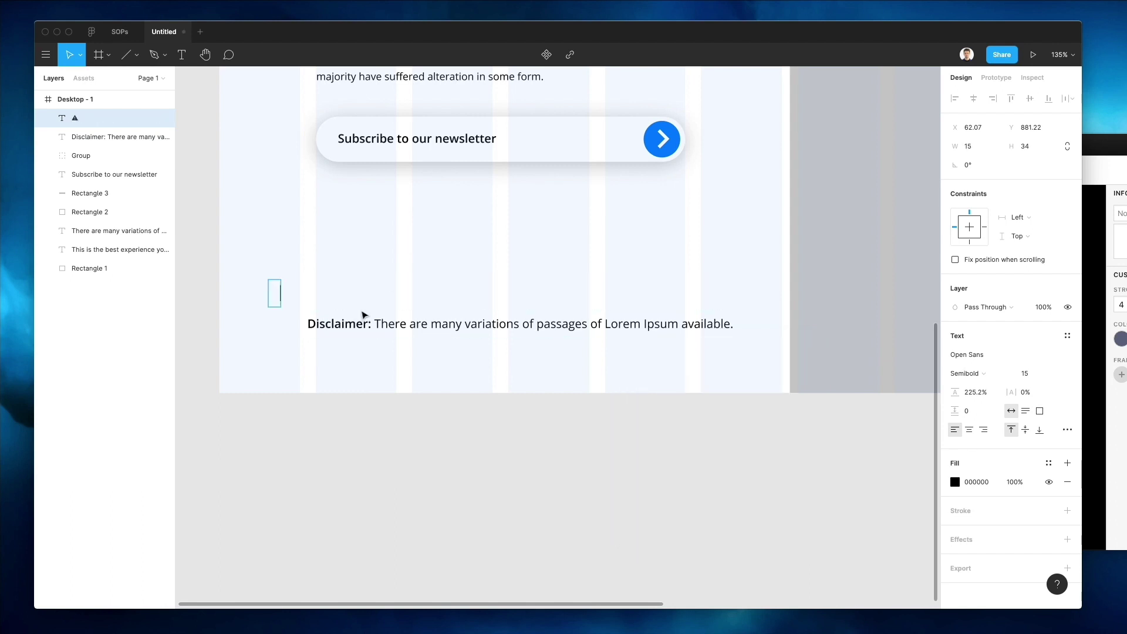
{"action": "key", "text": "Escape"}
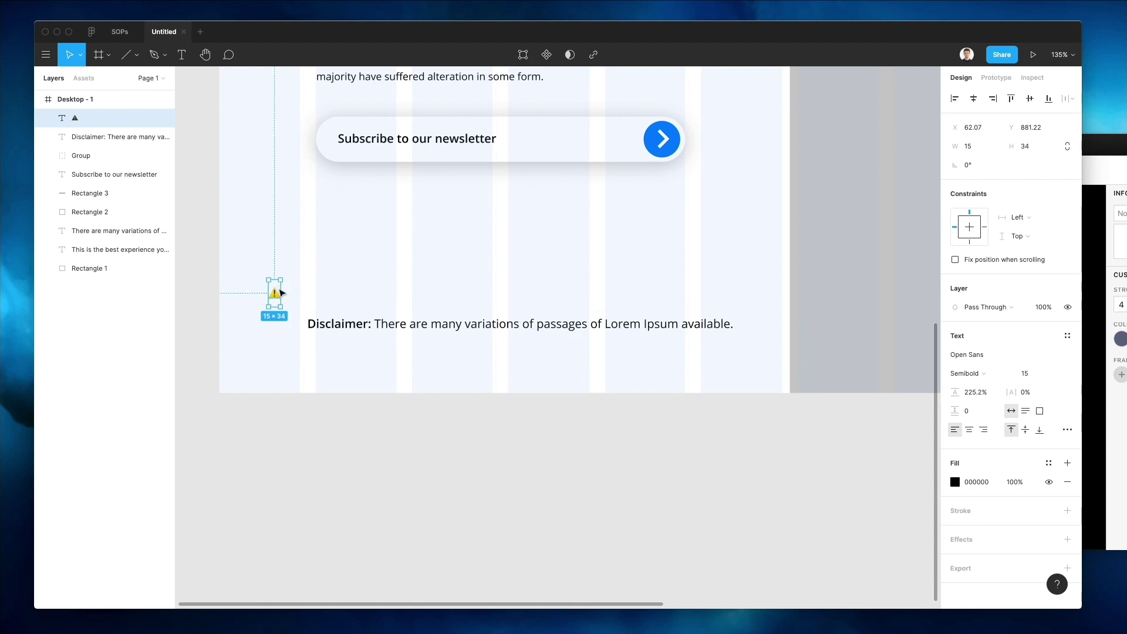
- Move the warning sign next to the disclaimer and scale it to about double size
{"action": "left_click_drag", "start_coordinate": [281, 286], "coordinate": [296, 309]}
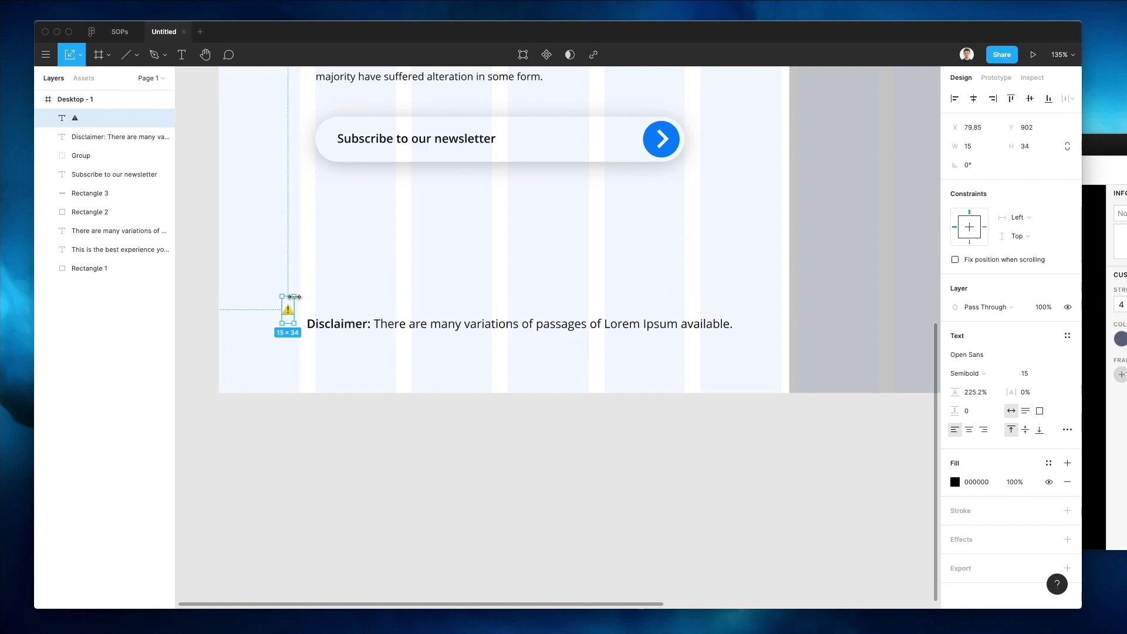
{"action": "scroll", "coordinate": [312, 318], "scroll_direction": "down", "scroll_amount": 2}
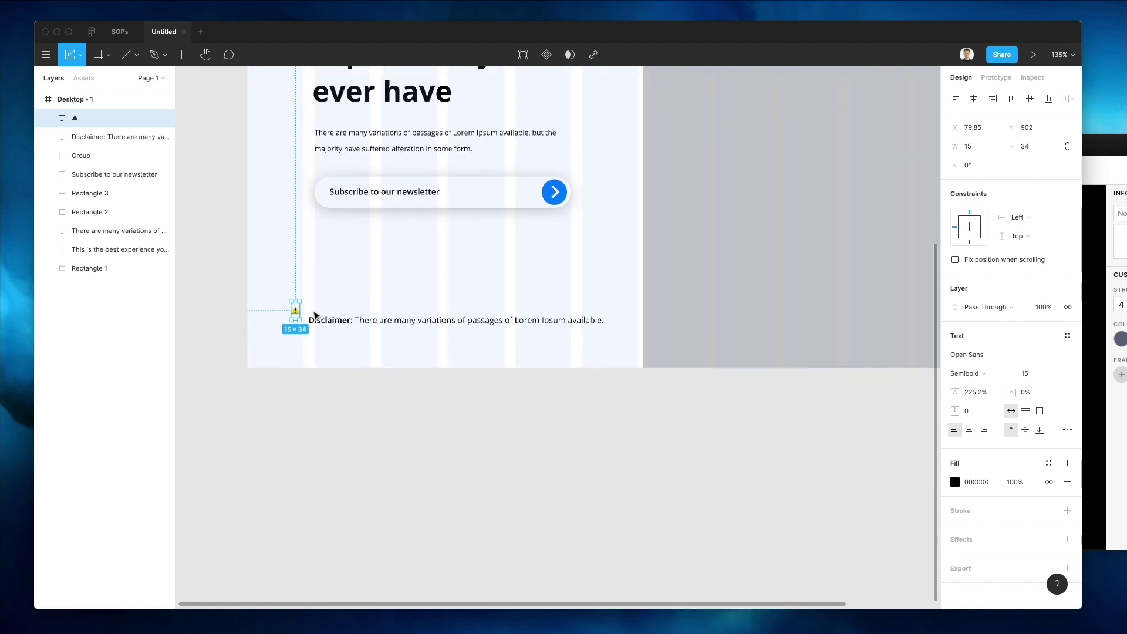
{"action": "scroll", "coordinate": [315, 316], "scroll_direction": "up", "scroll_amount": 5}
{"action": "scroll", "coordinate": [316, 316], "scroll_direction": "up", "scroll_amount": 1}
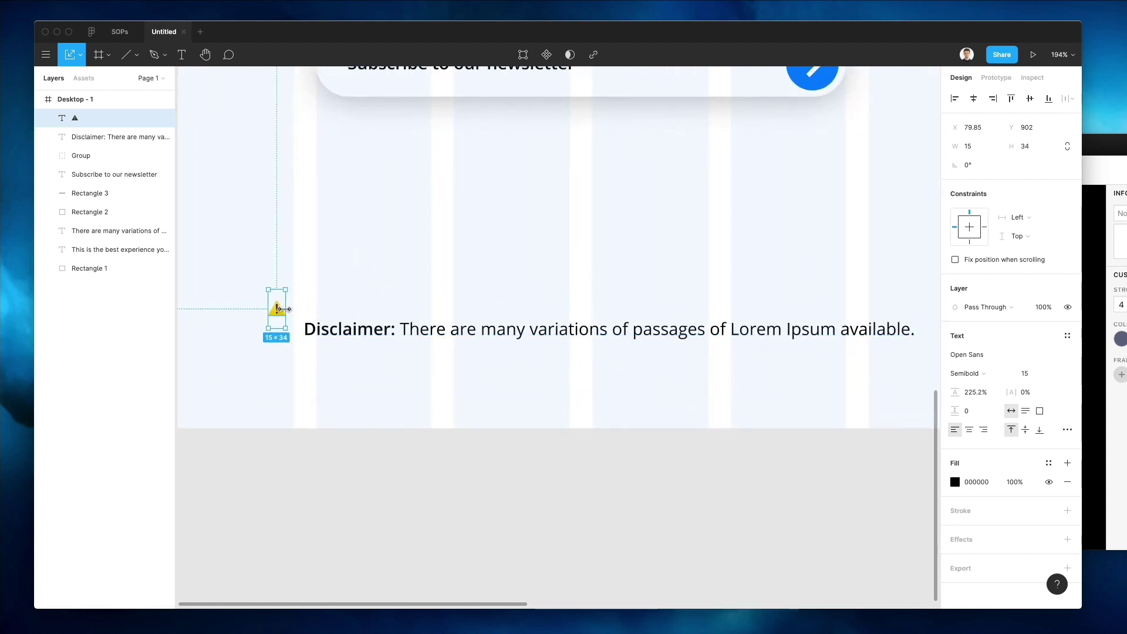
{"action": "left_click_drag", "start_coordinate": [286, 310], "coordinate": [290, 310]}
{"action": "left_click", "coordinate": [80, 55]}
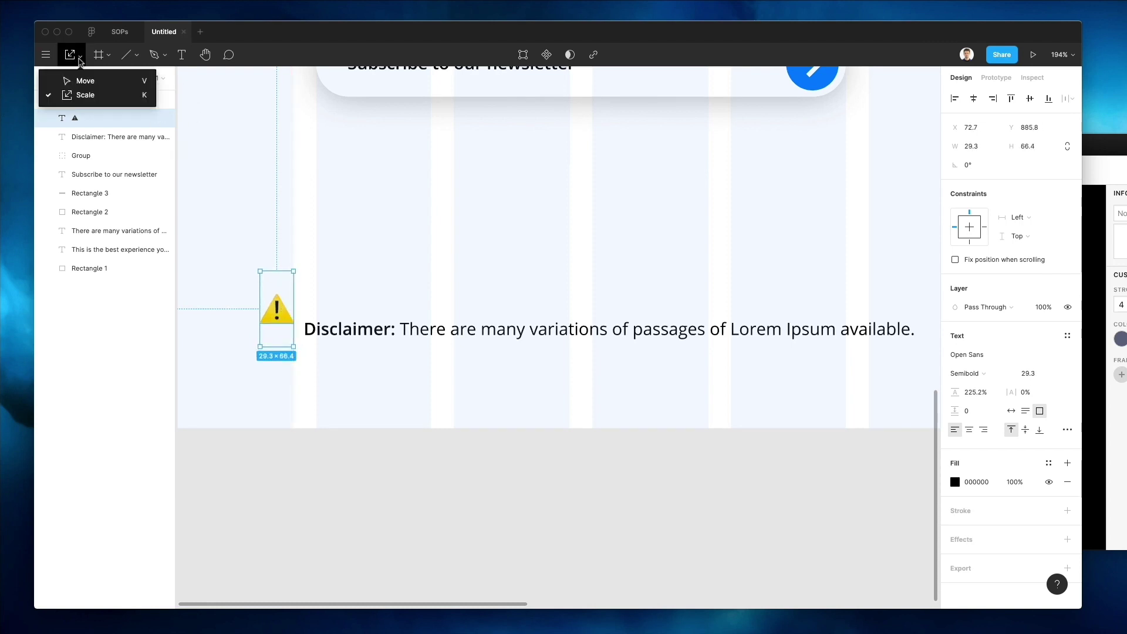
{"action": "left_click", "coordinate": [85, 80]}
- Align the warning sign with the start of the disclaimer line using small nudges
{"action": "left_click", "coordinate": [382, 226]}
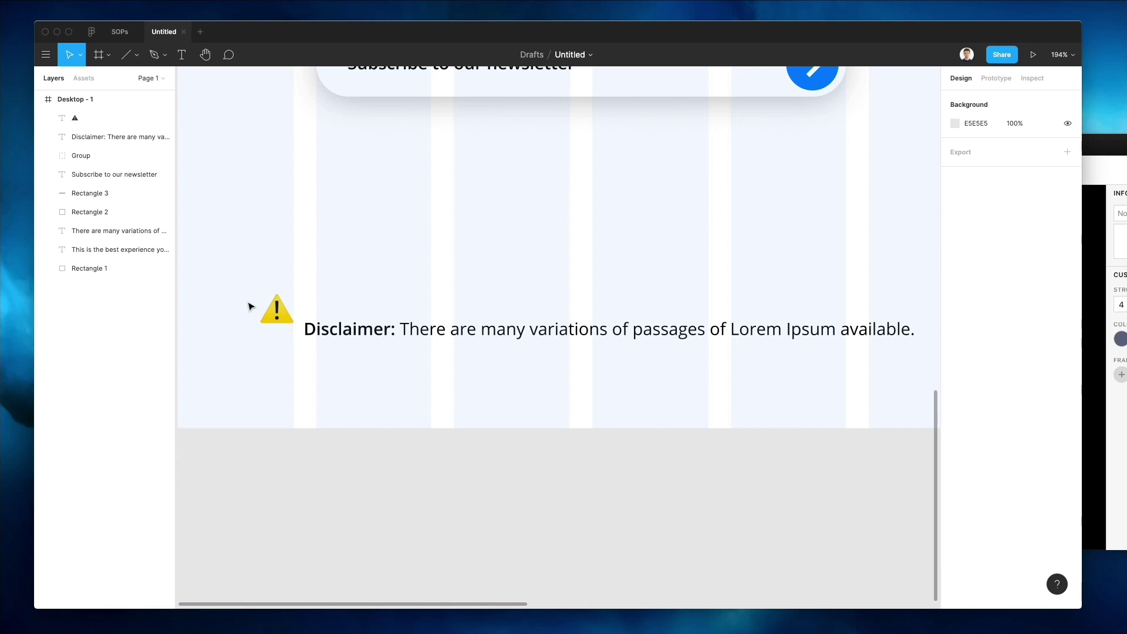
{"action": "left_click_drag", "start_coordinate": [274, 312], "coordinate": [274, 332]}
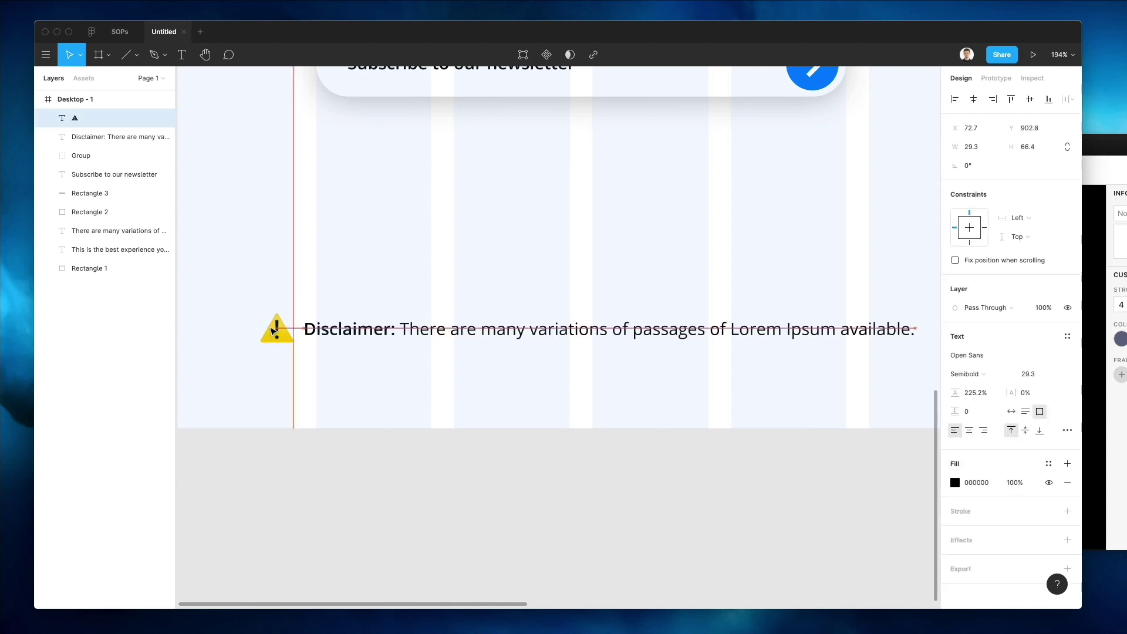
{"action": "key", "text": "Left"}
{"action": "key", "text": "Left"}
{"action": "key", "text": "Left"}
{"action": "key", "text": "Left"}
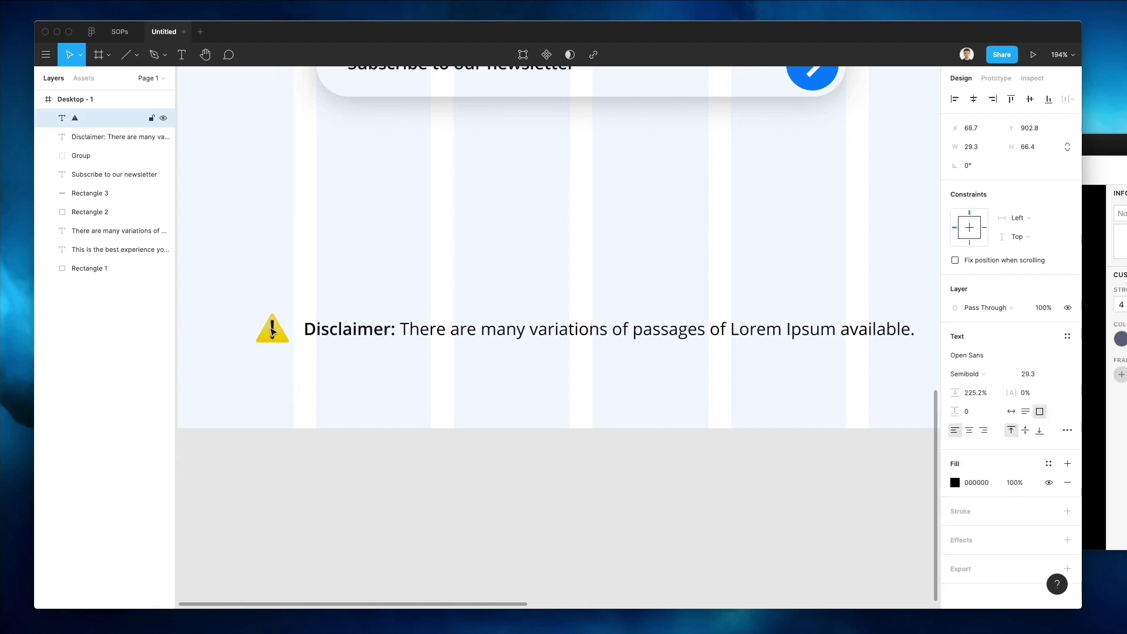
{"action": "scroll", "coordinate": [272, 330], "scroll_direction": "down", "scroll_amount": 5}
{"action": "scroll", "coordinate": [273, 352], "scroll_direction": "up", "scroll_amount": 2}
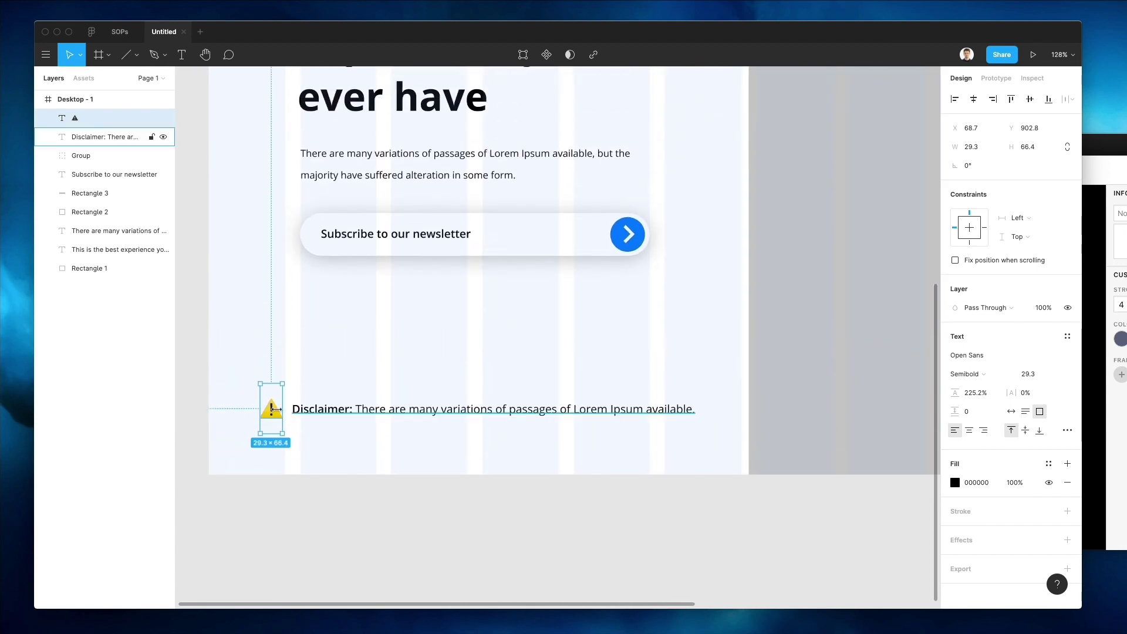
{"action": "key", "text": "shift+Right"}
{"action": "key", "text": "shift+Right"}
{"action": "key", "text": "shift+Right"}
{"action": "key", "text": "shift+Right"}
{"action": "key", "text": "shift+Right"}
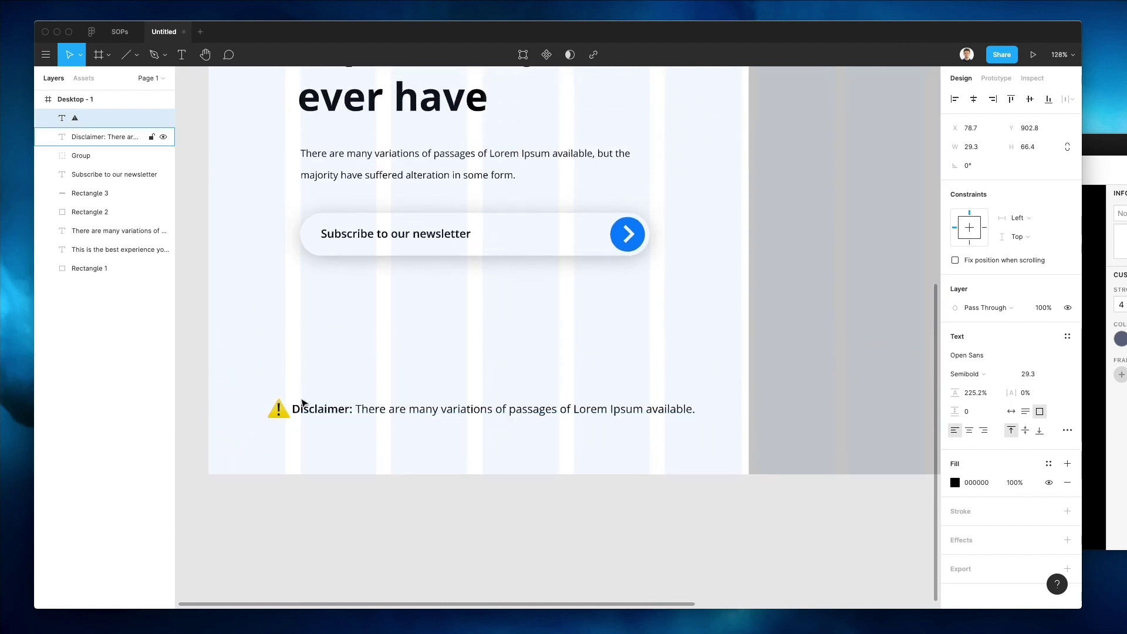
{"action": "key", "text": "Right"}
{"action": "key", "text": "Right"}
{"action": "key", "text": "Right"}
{"action": "key", "text": "Right"}
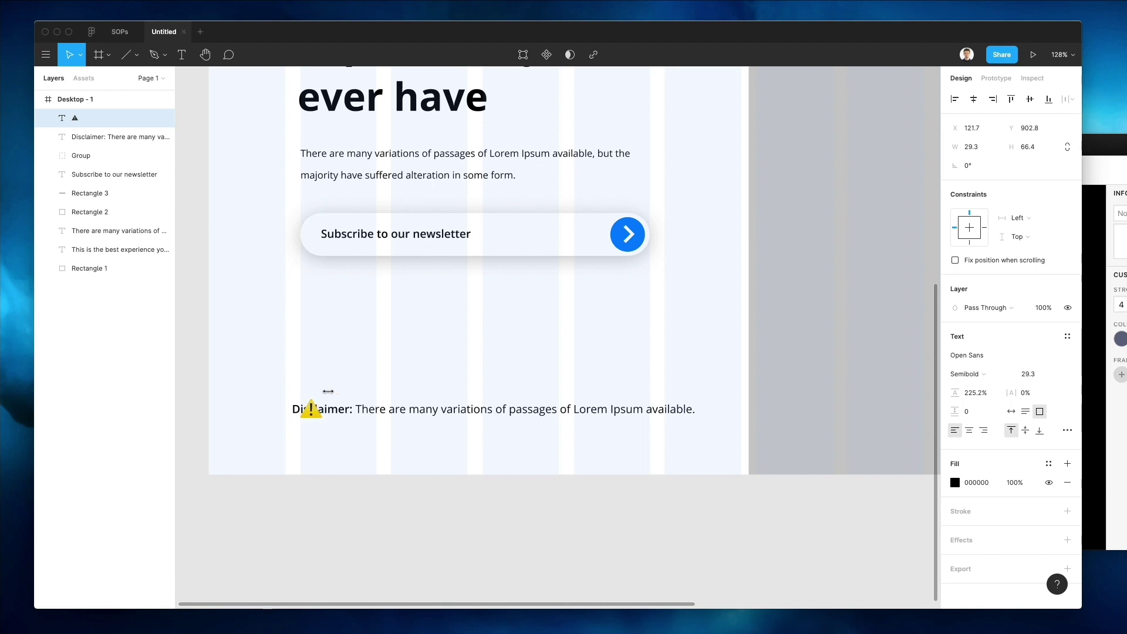
- Move the disclaimer beside the warning sign and replace its ending with 'lorem.'
{"action": "left_click", "coordinate": [376, 409]}
{"action": "left_click_drag", "start_coordinate": [376, 409], "coordinate": [418, 410]}
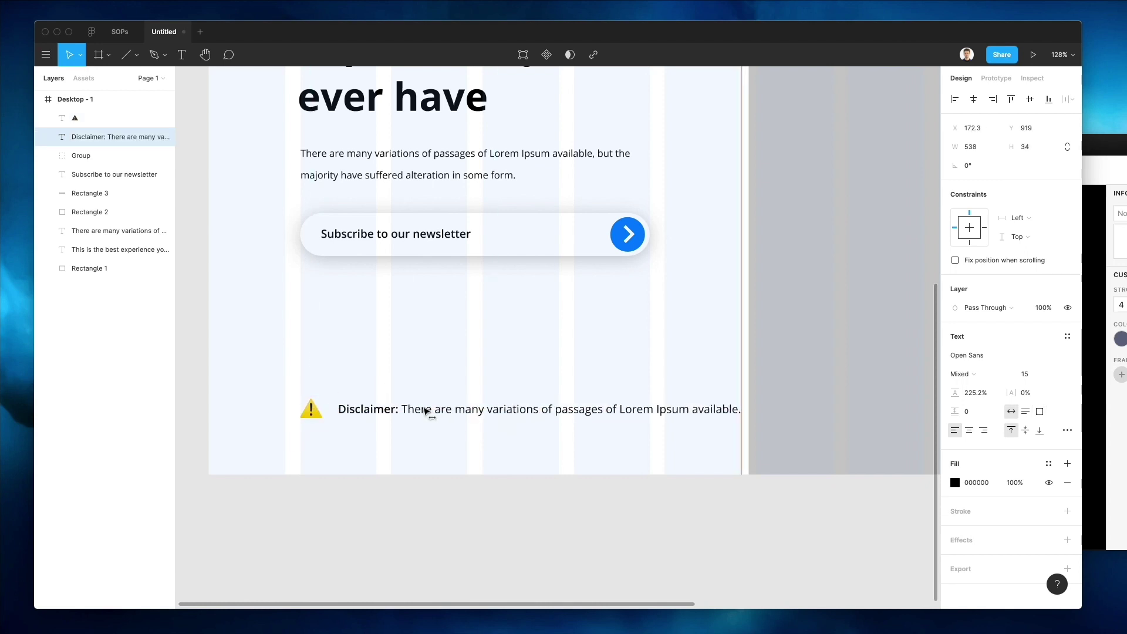
{"action": "double_click", "coordinate": [626, 401]}
{"action": "left_click_drag", "start_coordinate": [615, 401], "coordinate": [848, 430]}
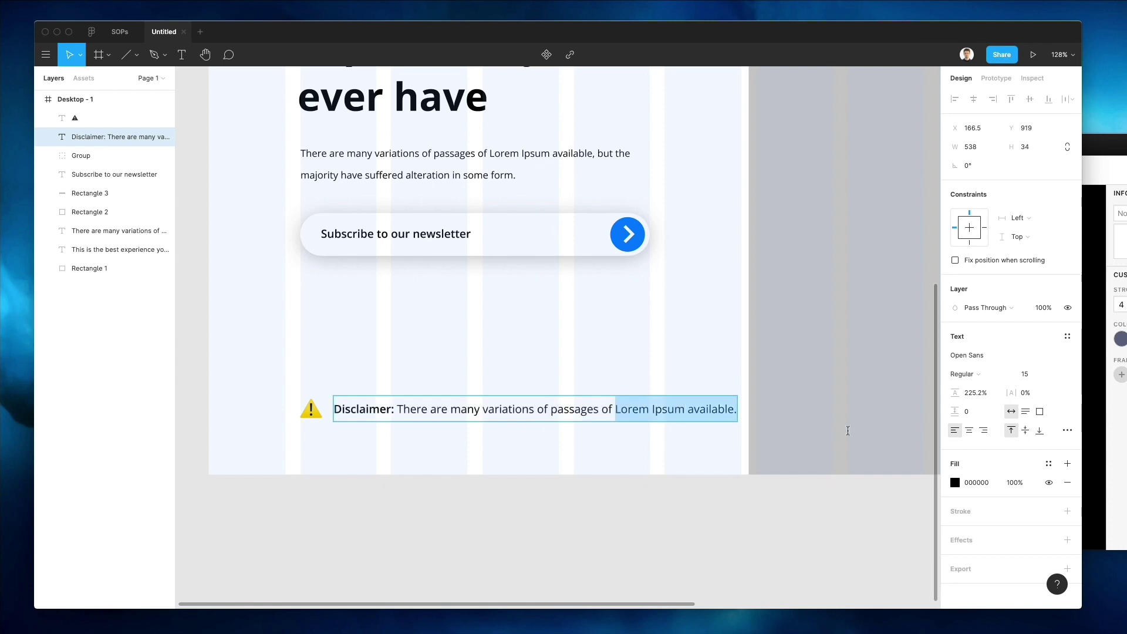
{"action": "type", "text": "lorem."}
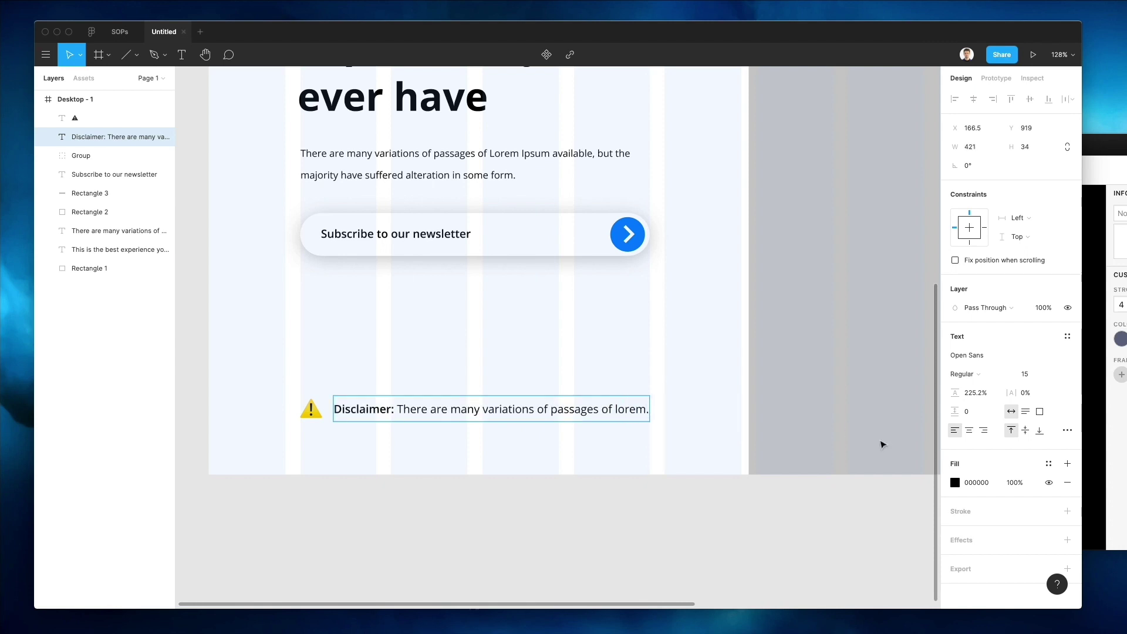
{"action": "key", "text": "Escape"}
{"action": "scroll", "coordinate": [676, 346], "scroll_direction": "up", "scroll_amount": 1}
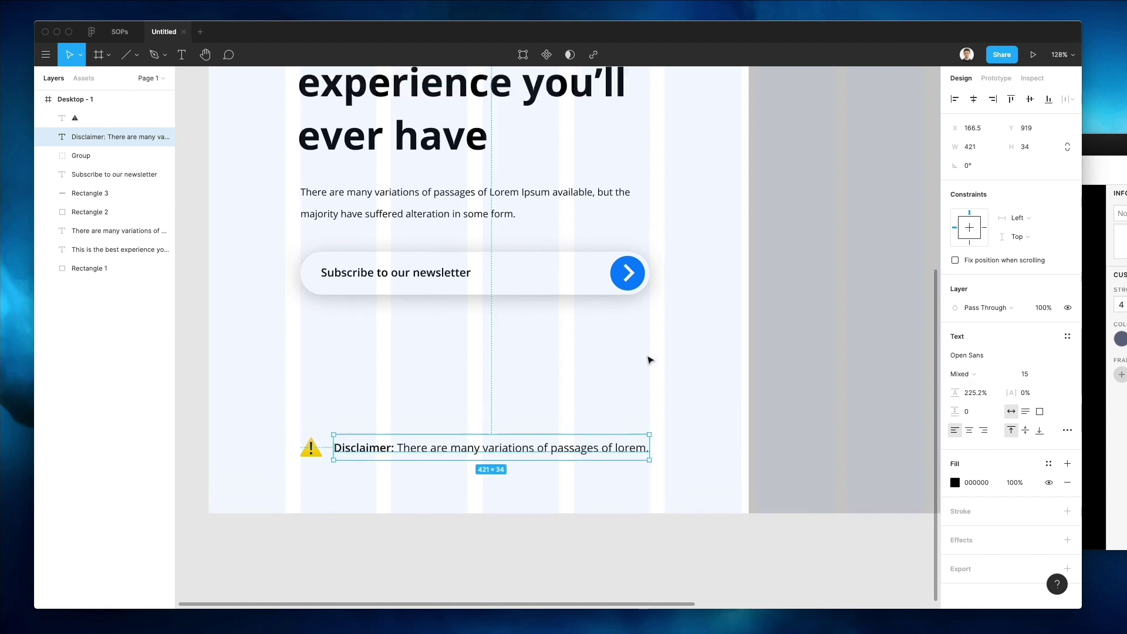
{"action": "key", "text": "Escape"}
- Draw a horizontal divider line above the disclaimer and shift both down slightly
{"action": "key", "text": "l"}
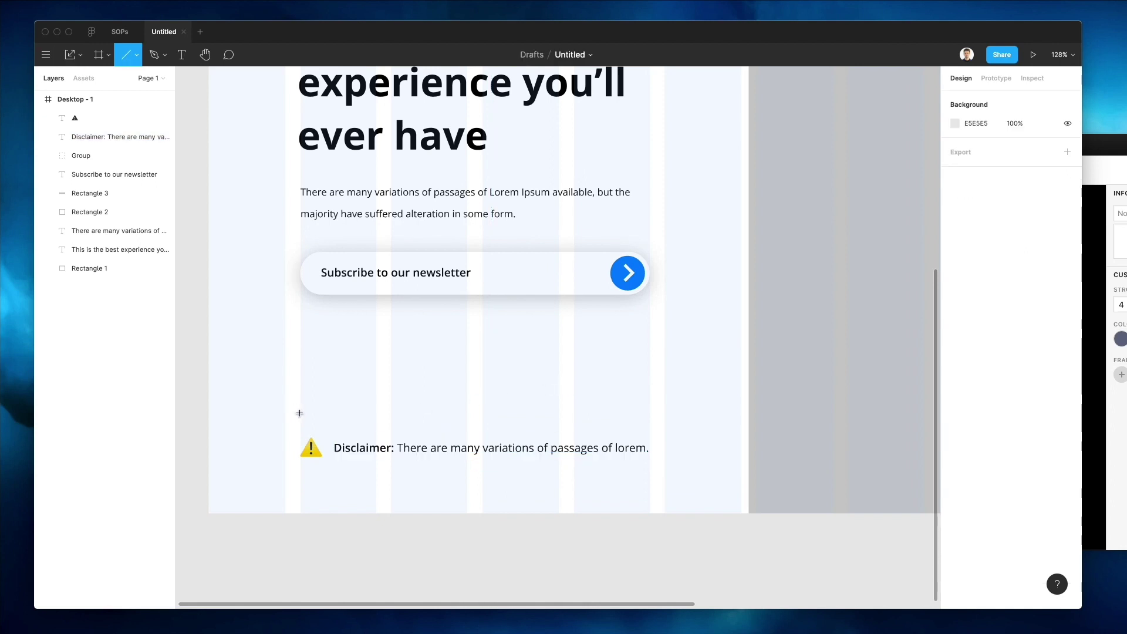
{"action": "left_click_drag", "start_coordinate": [300, 411], "coordinate": [650, 416]}
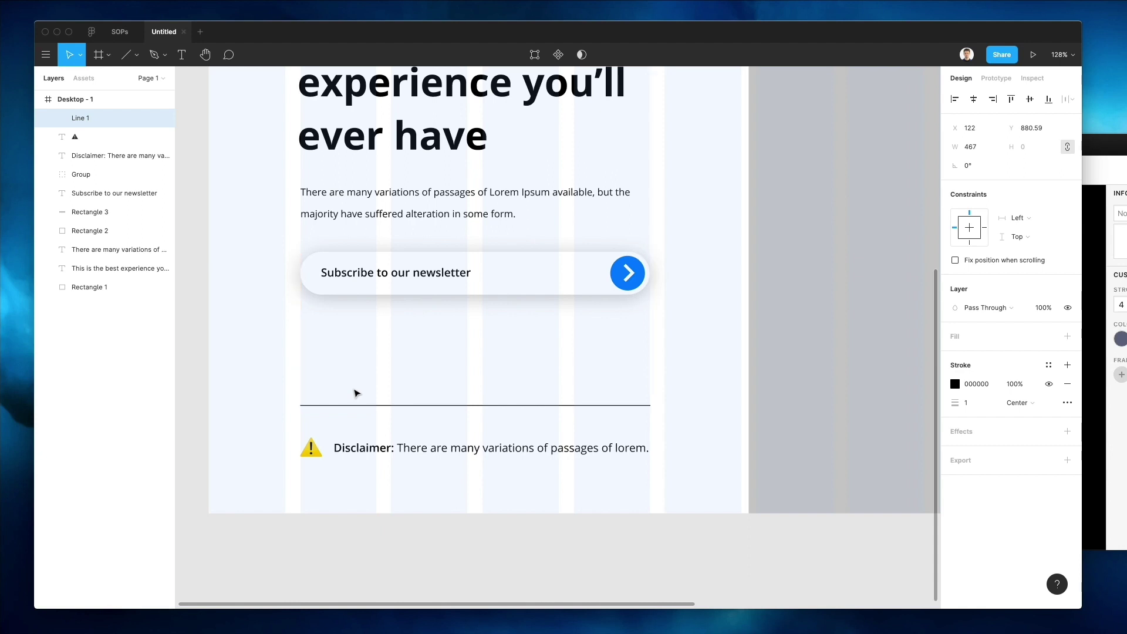
{"action": "left_click_drag", "start_coordinate": [266, 375], "coordinate": [661, 468]}
{"action": "key", "text": "Down"}
{"action": "key", "text": "Down"}
{"action": "key", "text": "Down"}
{"action": "key", "text": "Down"}
{"action": "key", "text": "Down"}
{"action": "key", "text": "Down"}
{"action": "key", "text": "Down"}
{"action": "key", "text": "Down"}
{"action": "key", "text": "Down"}
{"action": "key", "text": "Down"}
{"action": "key", "text": "Down"}
{"action": "key", "text": "Down"}
{"action": "key", "text": "Down"}
{"action": "key", "text": "Down"}
{"action": "key", "text": "Down"}
{"action": "key", "text": "Down"}
{"action": "key", "text": "Down"}
{"action": "key", "text": "Down"}
{"action": "key", "text": "Down"}
{"action": "key", "text": "Down"}
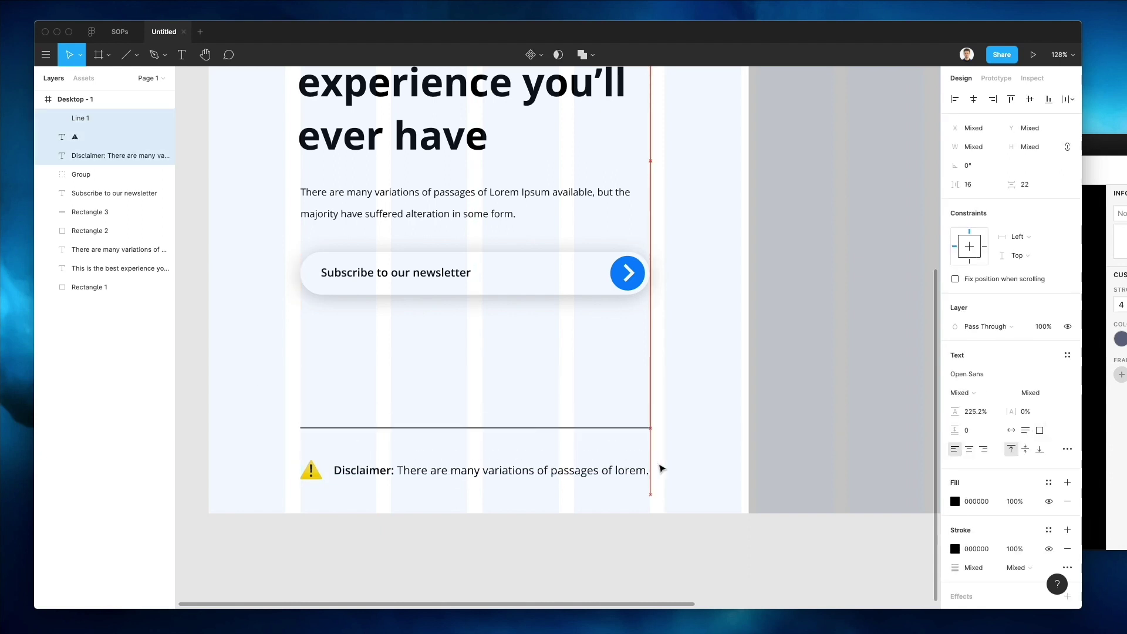
- Set the divider line's opacity to 20%
{"action": "left_click_drag", "start_coordinate": [667, 399], "coordinate": [624, 434]}
{"action": "key", "text": "3"}
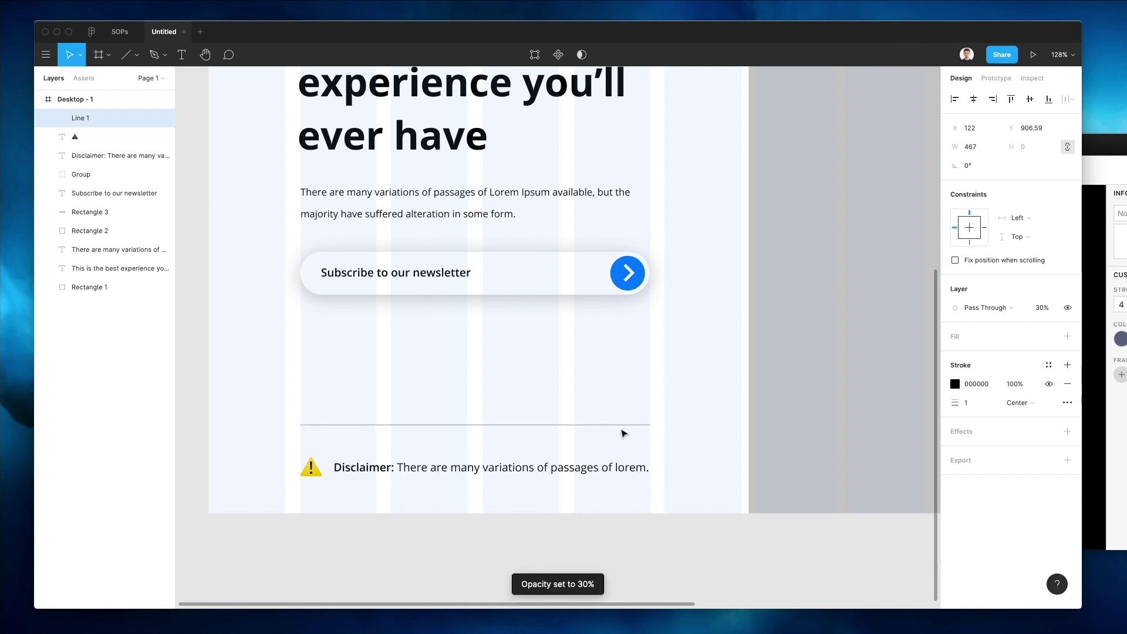
{"action": "key", "text": "2"}
{"action": "left_click", "coordinate": [631, 355]}
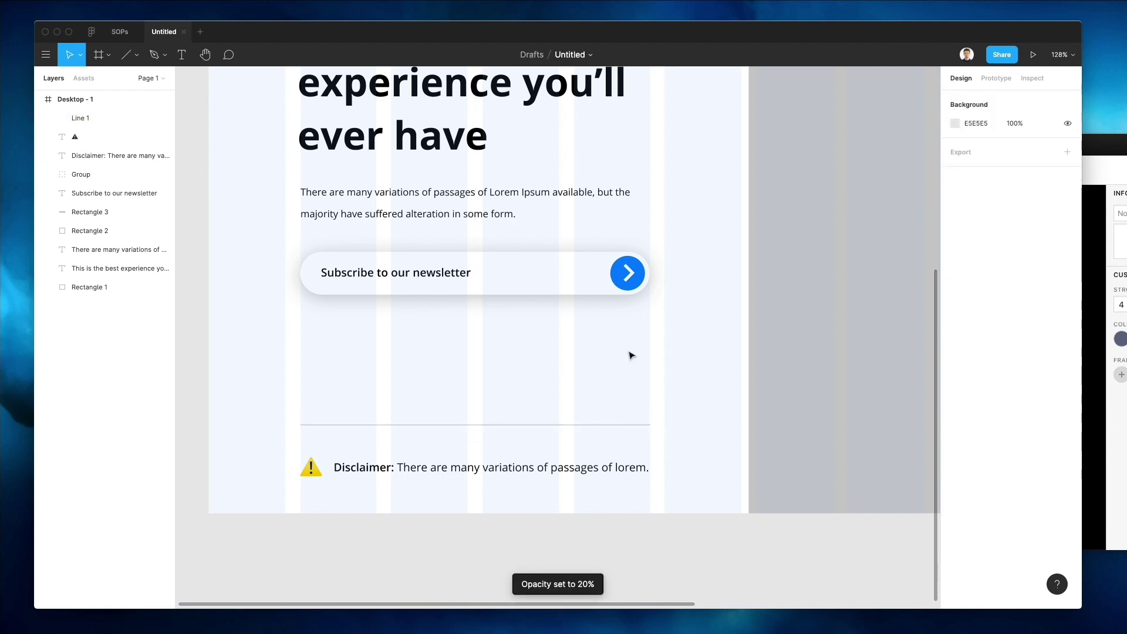
{"action": "left_click_drag", "start_coordinate": [510, 405], "coordinate": [555, 441]}
{"action": "left_click", "coordinate": [626, 370]}
- Nudge the heading, paragraph and subscribe field slightly upward
{"action": "scroll", "coordinate": [626, 370], "scroll_direction": "down", "scroll_amount": 3}
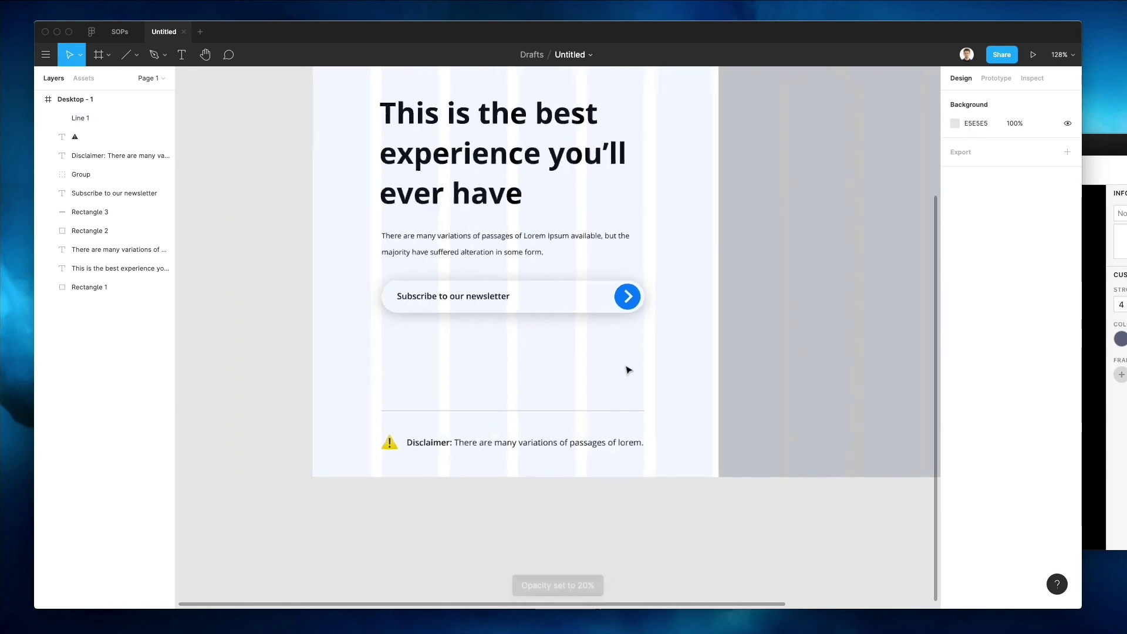
{"action": "scroll", "coordinate": [627, 370], "scroll_direction": "right", "scroll_amount": 5}
{"action": "scroll", "coordinate": [626, 370], "scroll_direction": "down", "scroll_amount": 4}
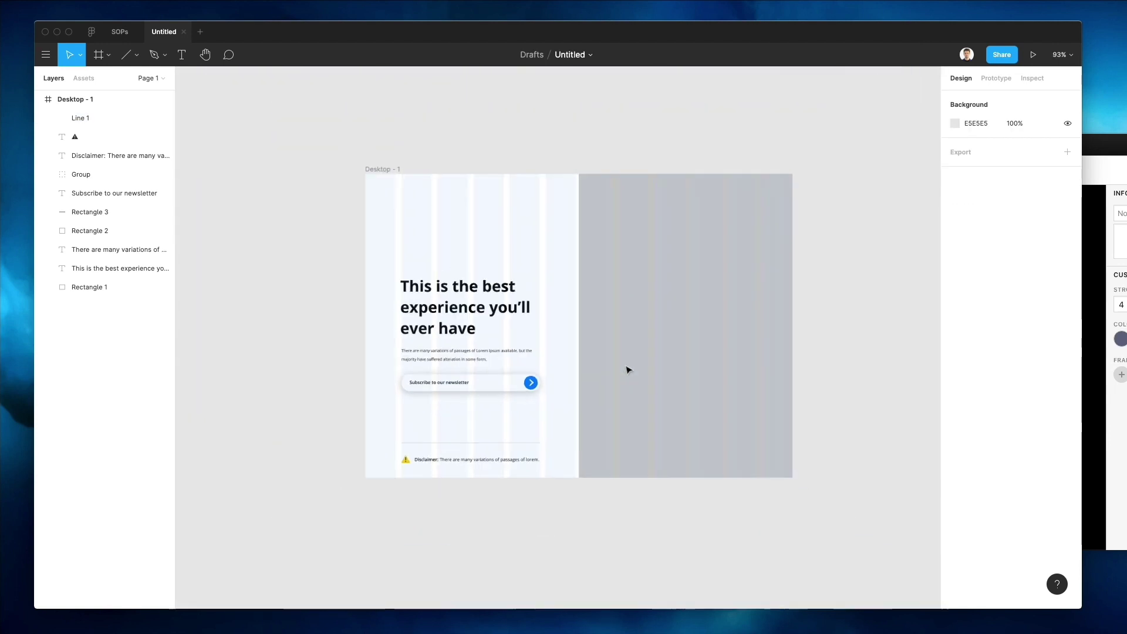
{"action": "scroll", "coordinate": [629, 370], "scroll_direction": "up", "scroll_amount": 3}
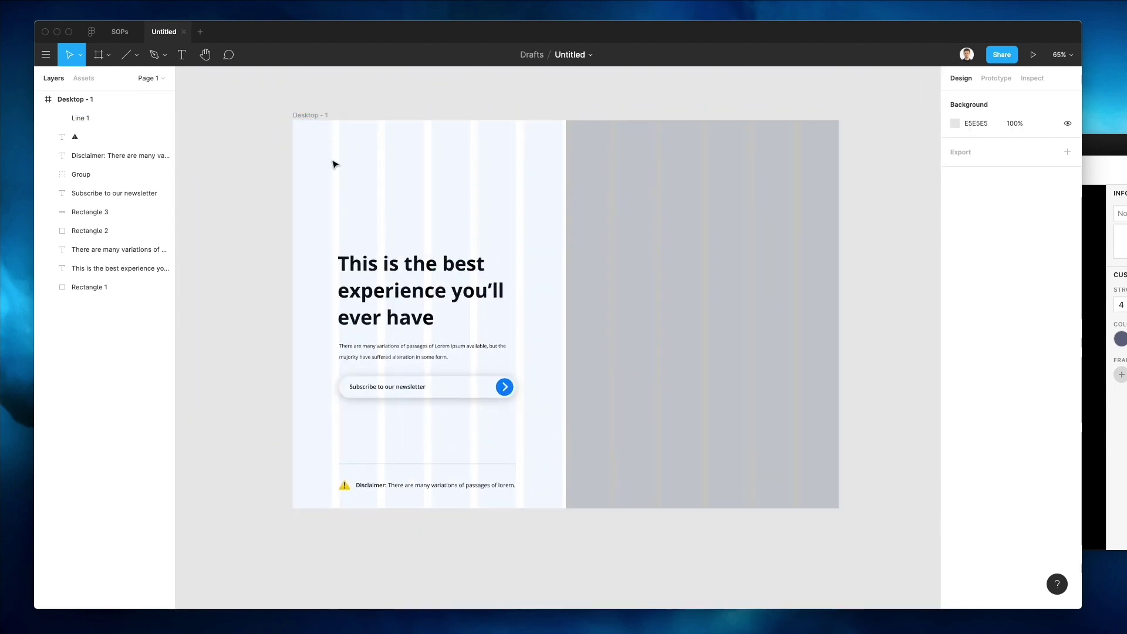
{"action": "left_click_drag", "start_coordinate": [256, 206], "coordinate": [530, 428]}
{"action": "key", "text": "shift+Up"}
{"action": "key", "text": "shift+Up"}
{"action": "key", "text": "shift+Up"}
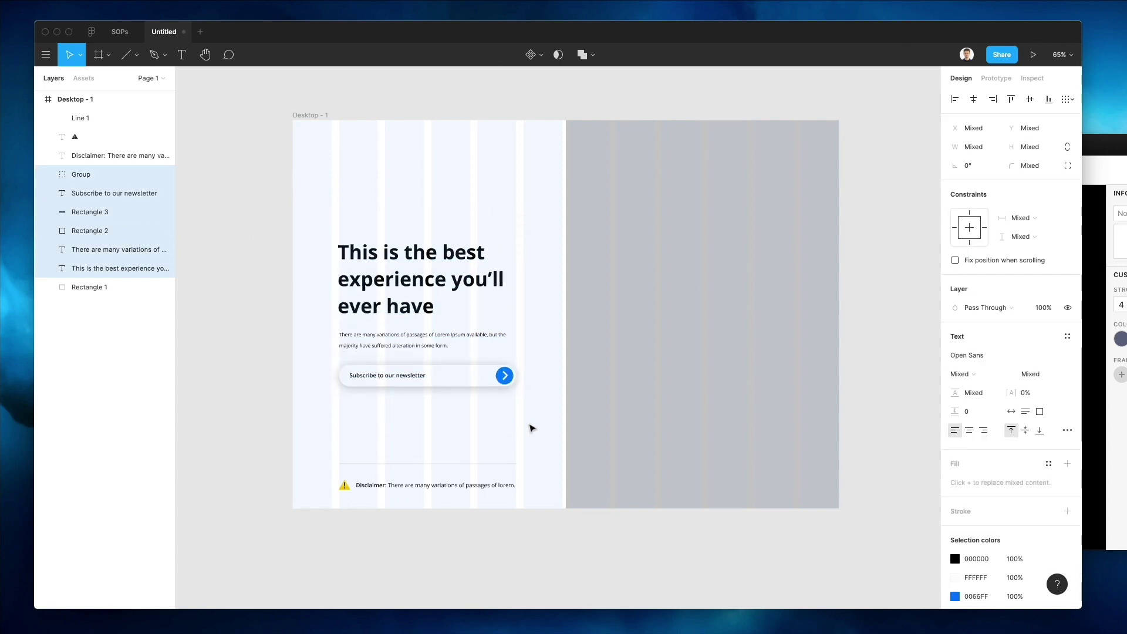
- Duplicate the hero heading above itself and retype the copy as 'excellenza'
{"action": "left_click", "coordinate": [531, 261]}
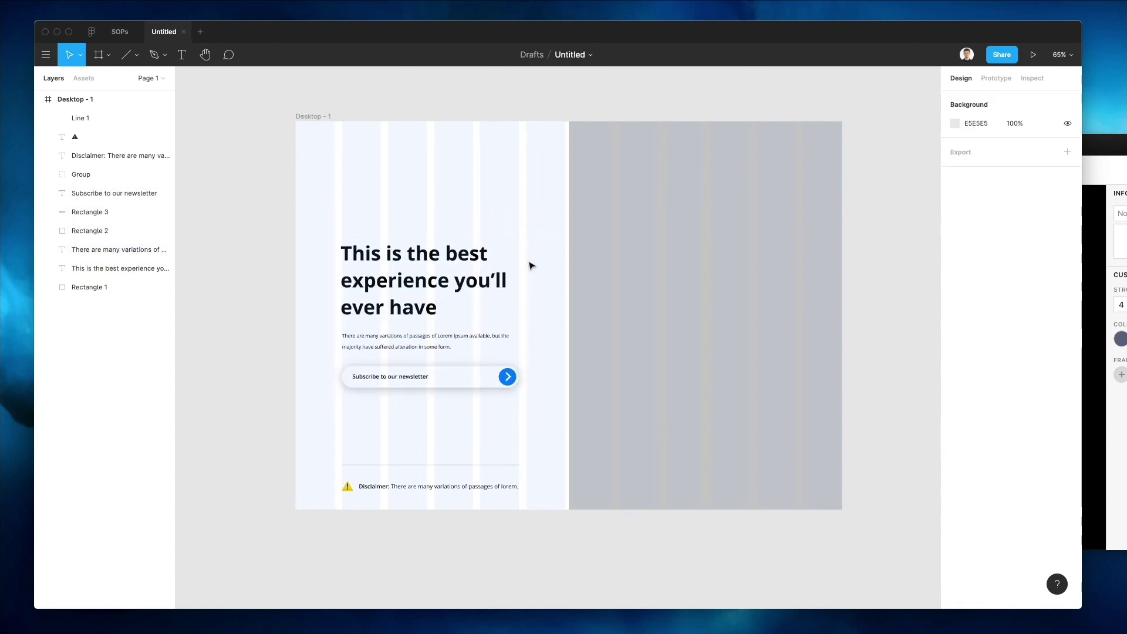
{"action": "left_click_drag", "start_coordinate": [294, 212], "coordinate": [489, 196]}
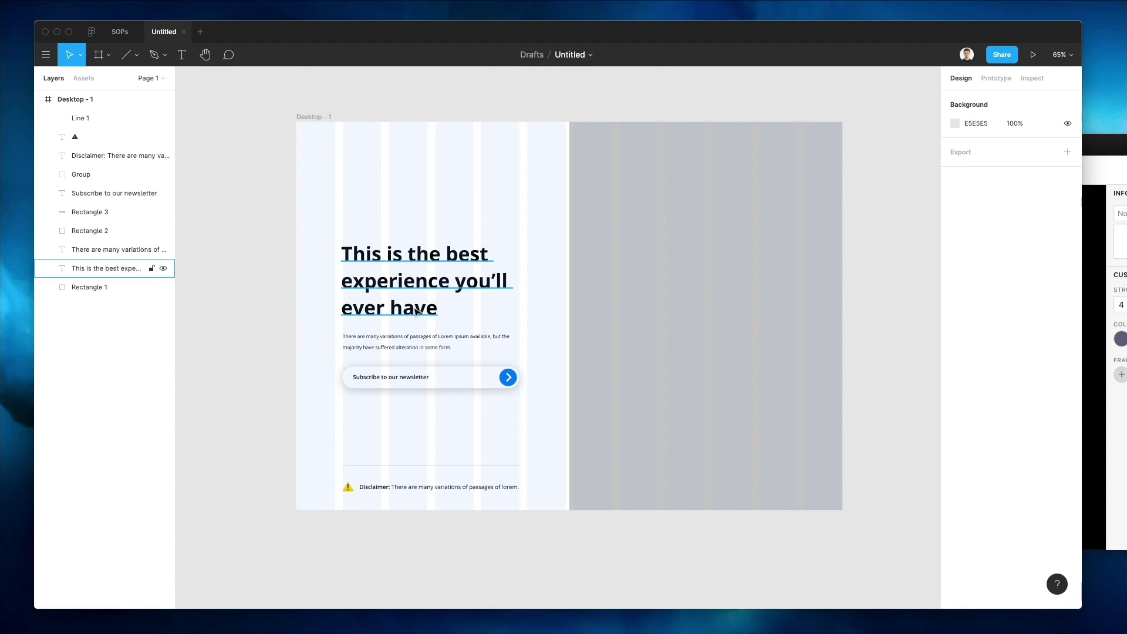
{"action": "left_click_drag", "start_coordinate": [409, 307], "coordinate": [405, 203]}
{"action": "double_click", "coordinate": [404, 202]}
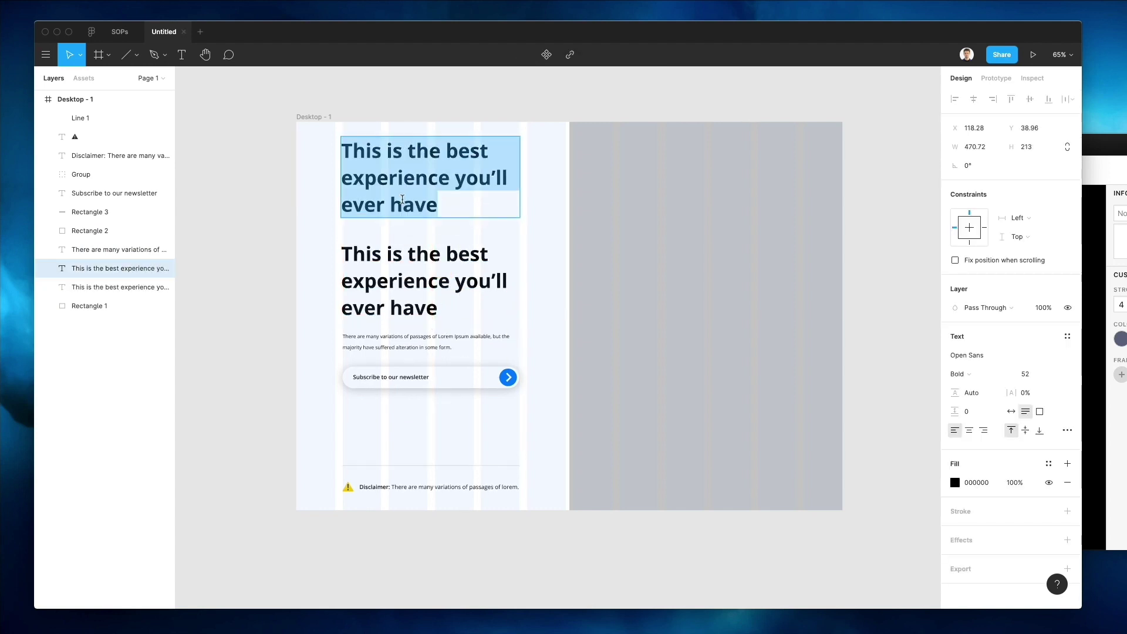
{"action": "type", "text": "exc"}
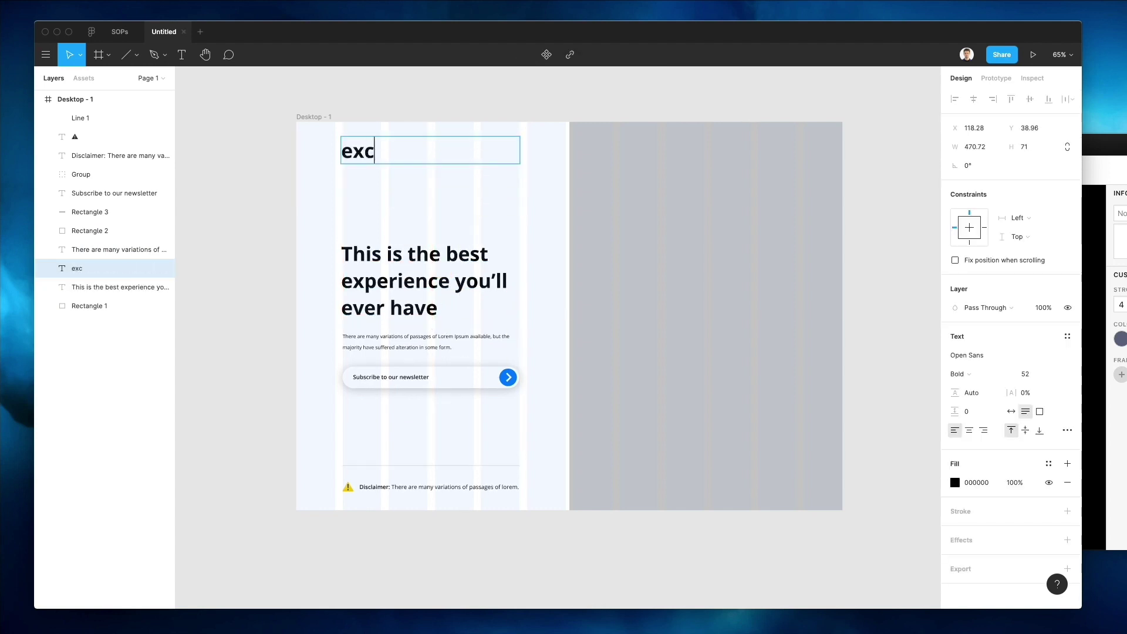
{"action": "type", "text": "ellenza"}
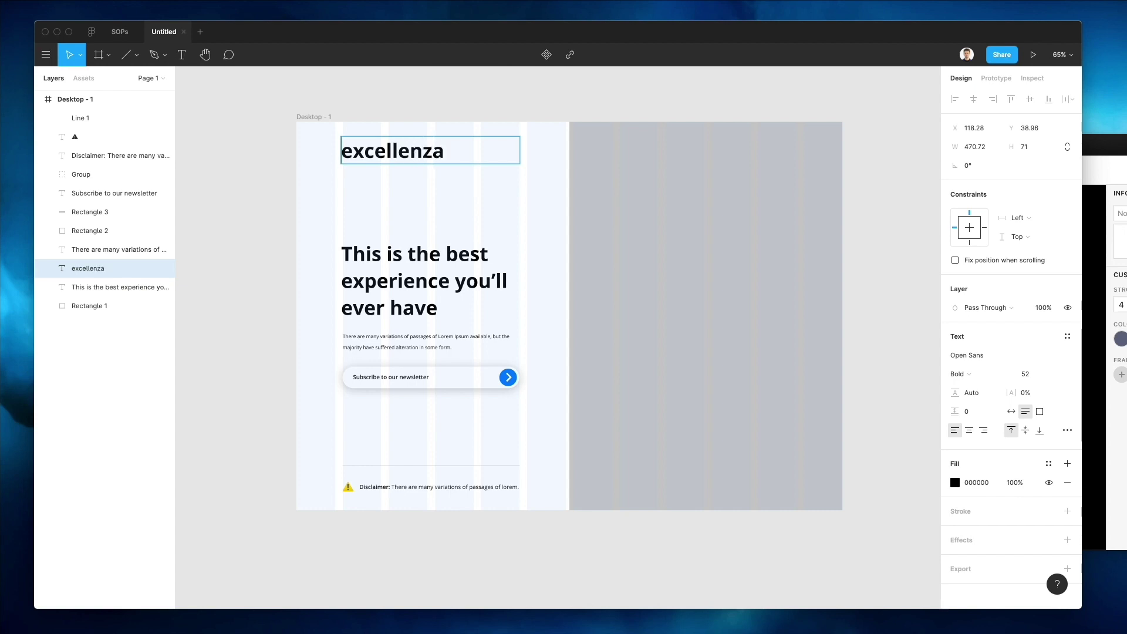
{"action": "key", "text": "Escape"}
- Scale the excellenza text down proportionally to a logo size of about 30 px
{"action": "scroll", "coordinate": [476, 217], "scroll_direction": "down", "scroll_amount": 1}
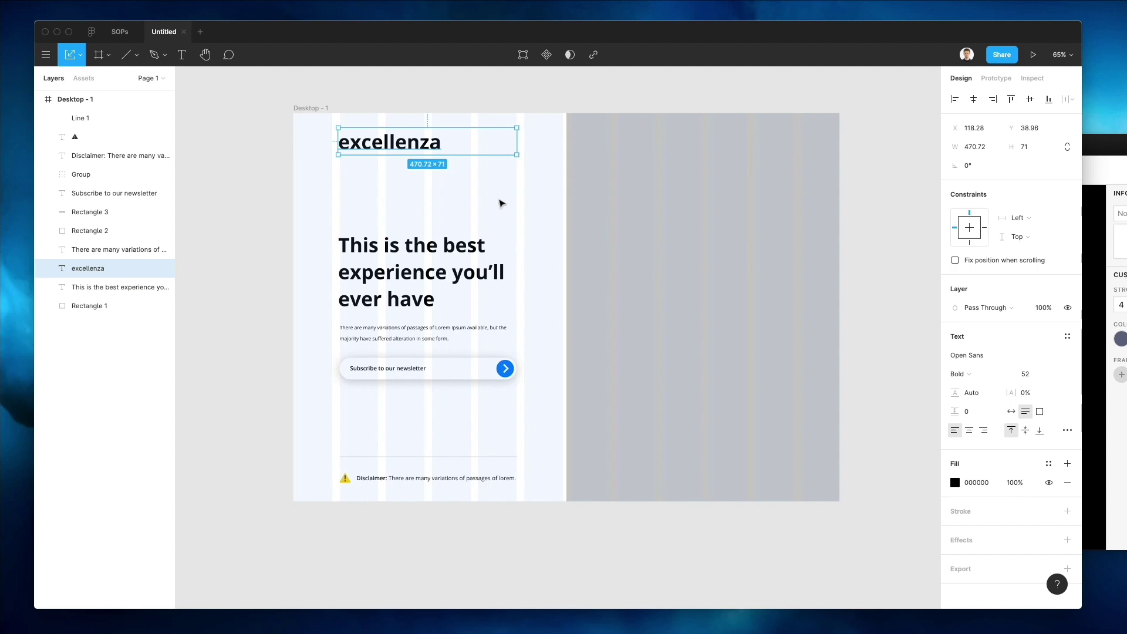
{"action": "key", "text": "k"}
{"action": "left_click_drag", "start_coordinate": [517, 141], "coordinate": [441, 140]}
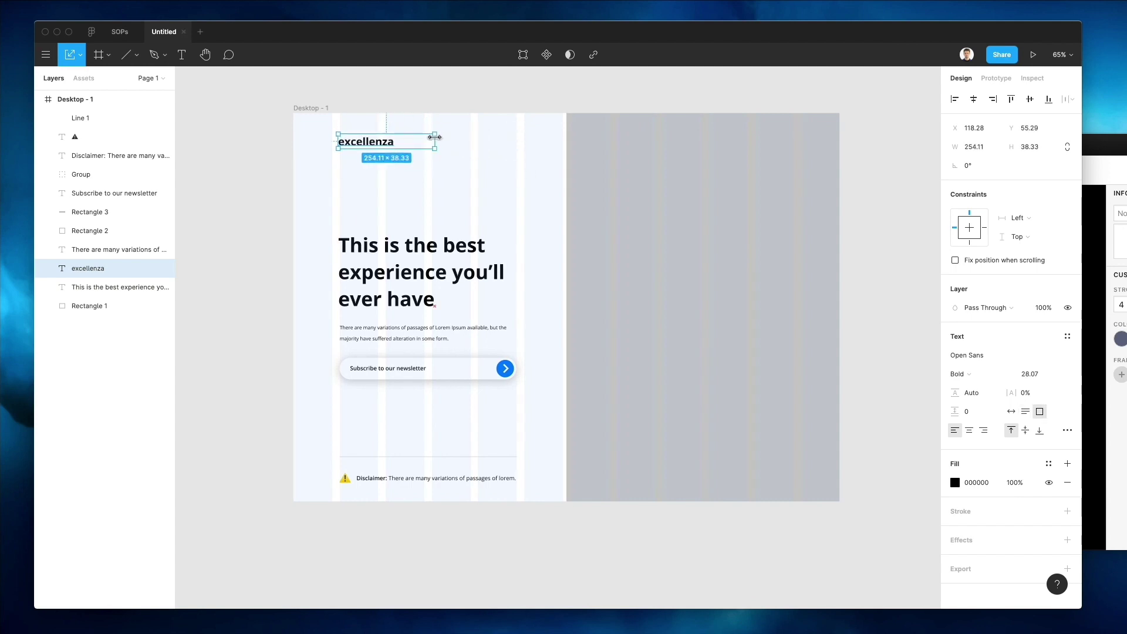
{"action": "scroll", "coordinate": [364, 147], "scroll_direction": "up", "scroll_amount": 1}
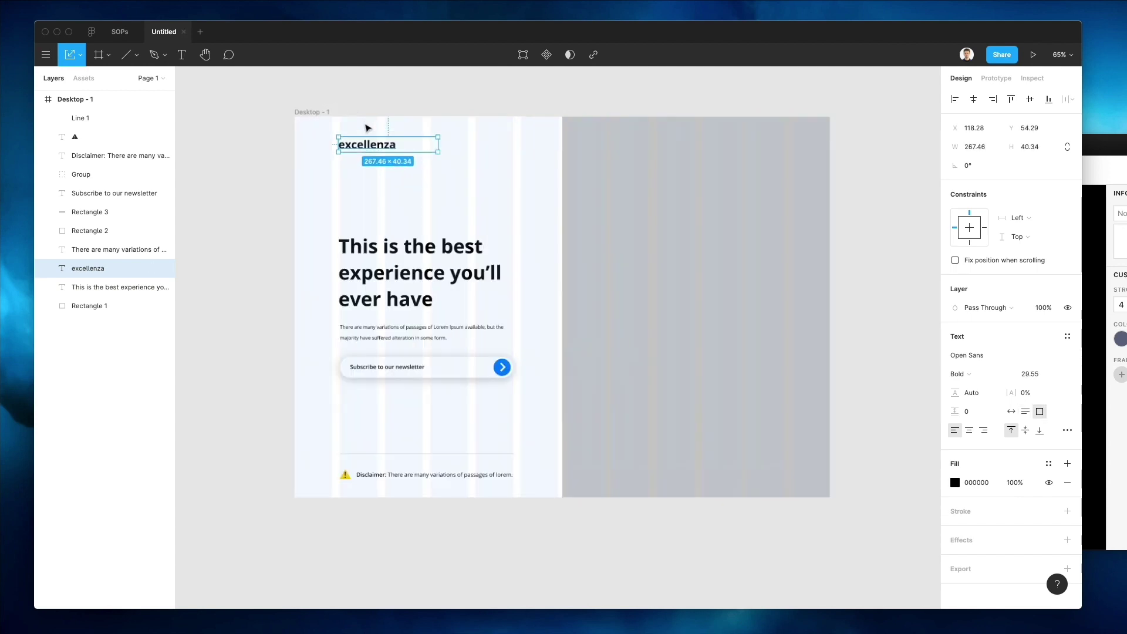
{"action": "scroll", "coordinate": [364, 124], "scroll_direction": "up", "scroll_amount": 5}
{"action": "key", "text": "Escape"}
{"action": "key", "text": "o"}
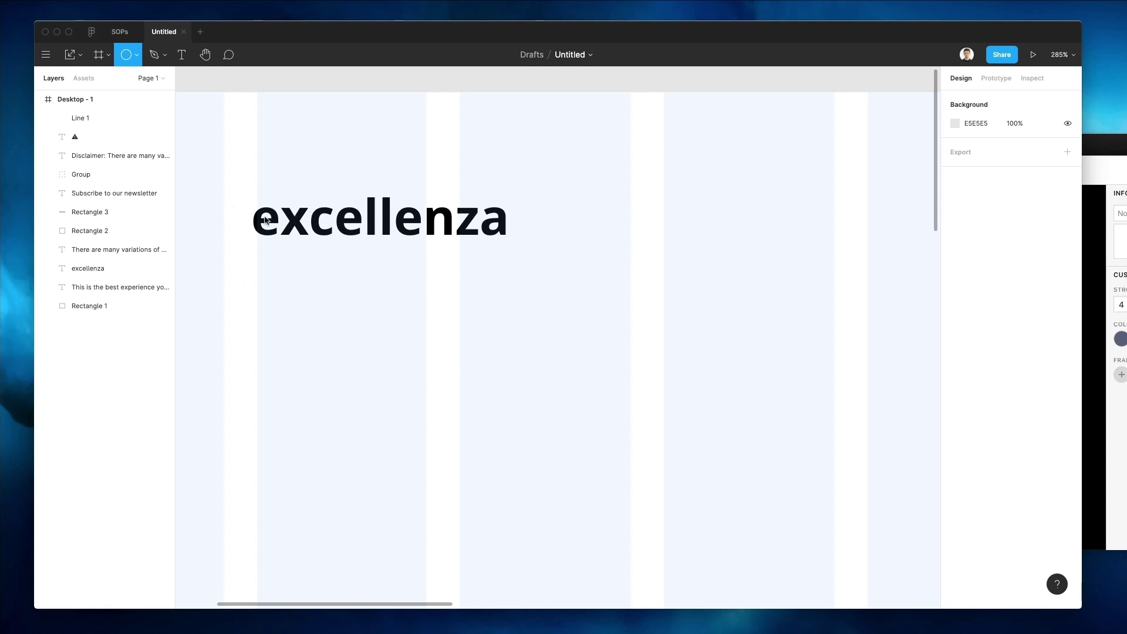
- Draw a small red circle before excellenza and nudge both slightly right
{"action": "mouse_move", "coordinate": [239, 206]}
{"action": "left_mouse_down"}
{"action": "mouse_move", "coordinate": [297, 264]}
{"action": "mouse_move", "coordinate": [270, 236]}
{"action": "left_mouse_up"}
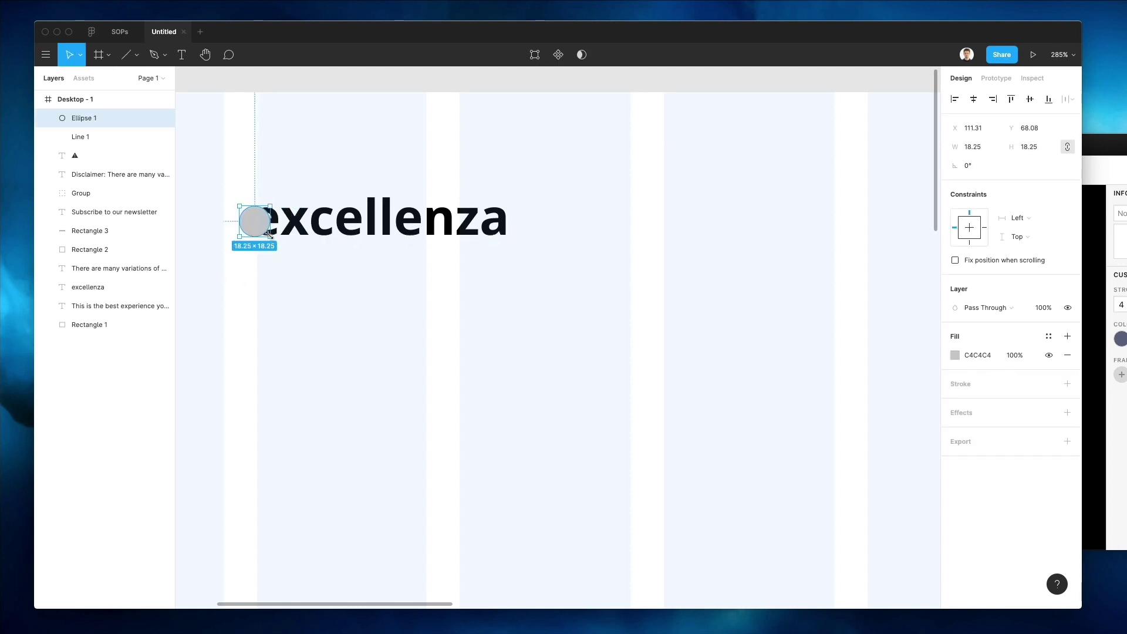
{"action": "scroll", "coordinate": [271, 235], "scroll_direction": "down", "scroll_amount": 6}
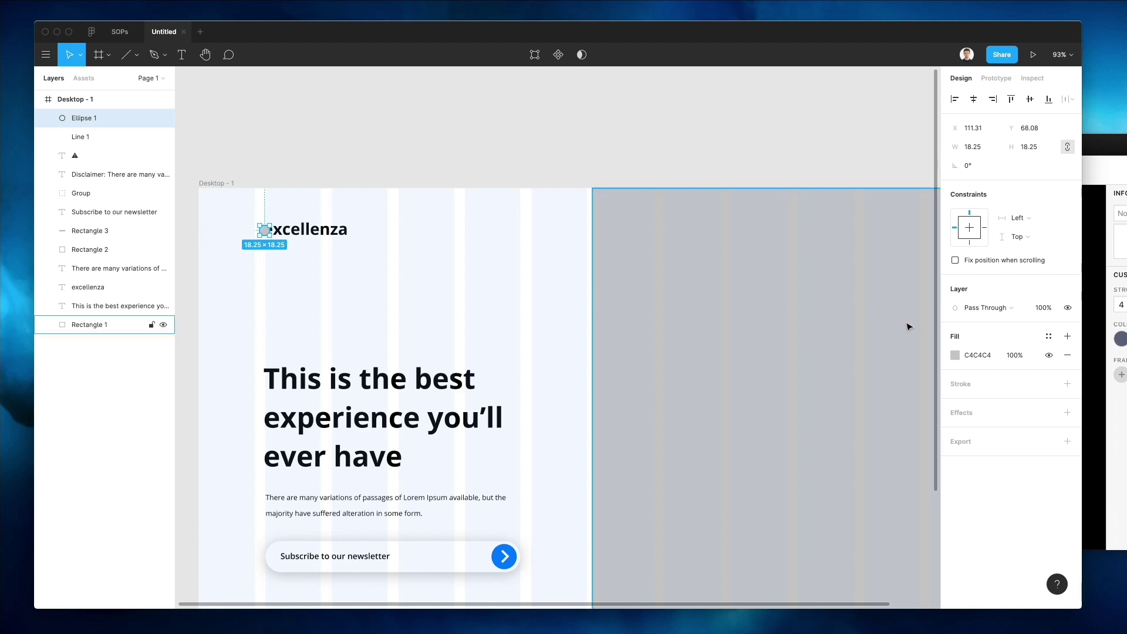
{"action": "left_click", "coordinate": [953, 354]}
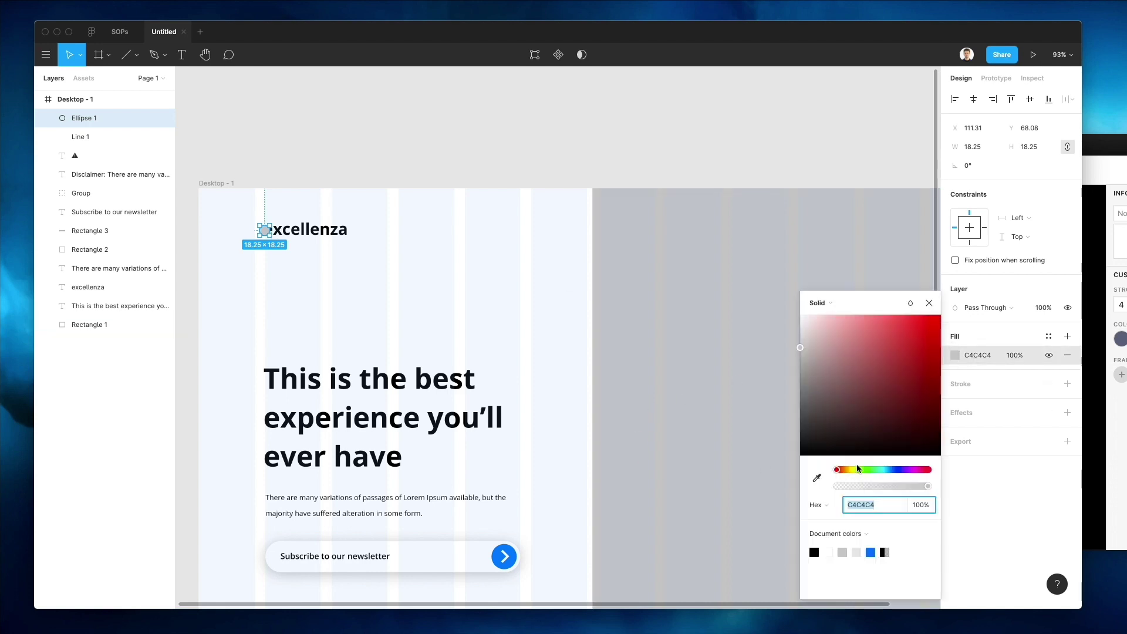
{"action": "left_click_drag", "start_coordinate": [870, 364], "coordinate": [903, 297]}
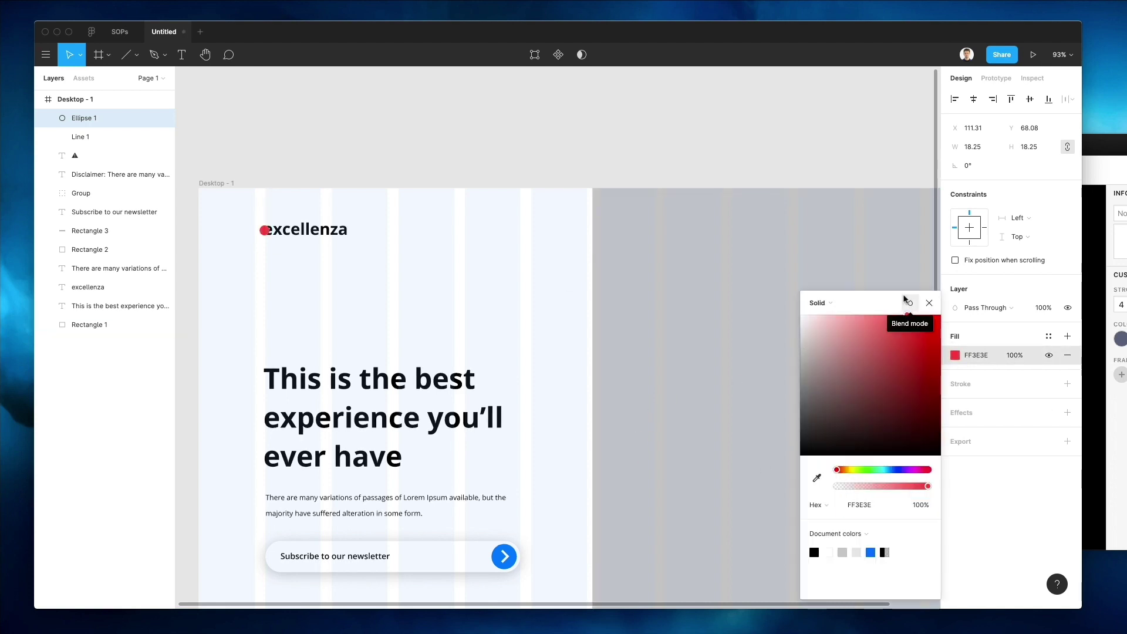
{"action": "left_click", "coordinate": [511, 281]}
{"action": "scroll", "coordinate": [259, 216], "scroll_direction": "down", "scroll_amount": 2}
{"action": "scroll", "coordinate": [259, 216], "scroll_direction": "up", "scroll_amount": 4}
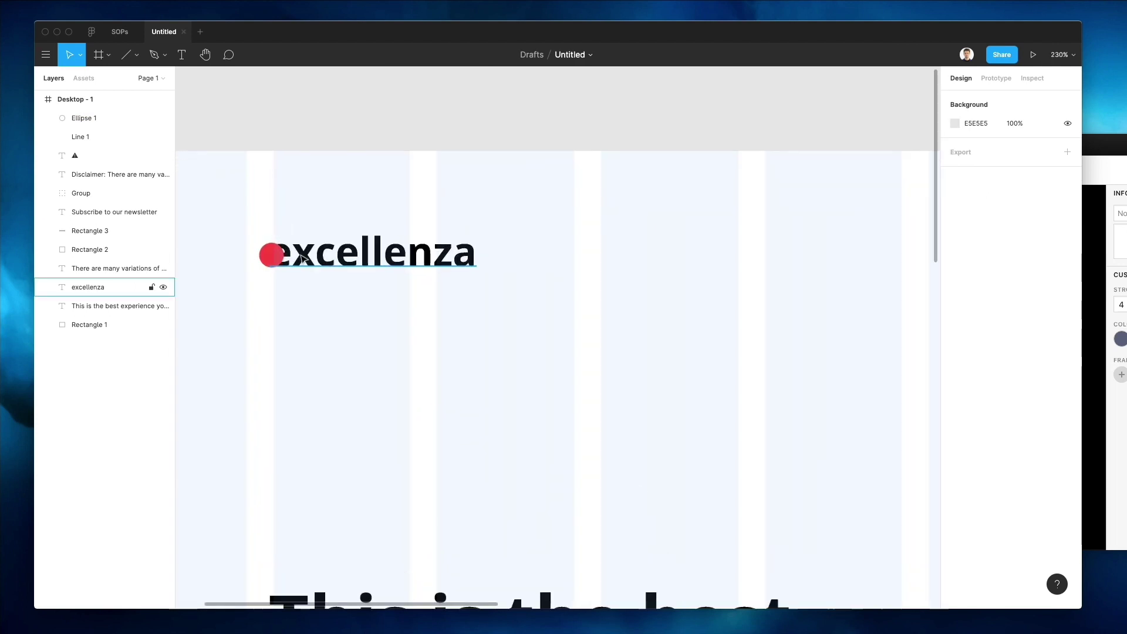
{"action": "left_click", "coordinate": [302, 253]}
{"action": "left_click", "coordinate": [274, 256], "text": "shift"}
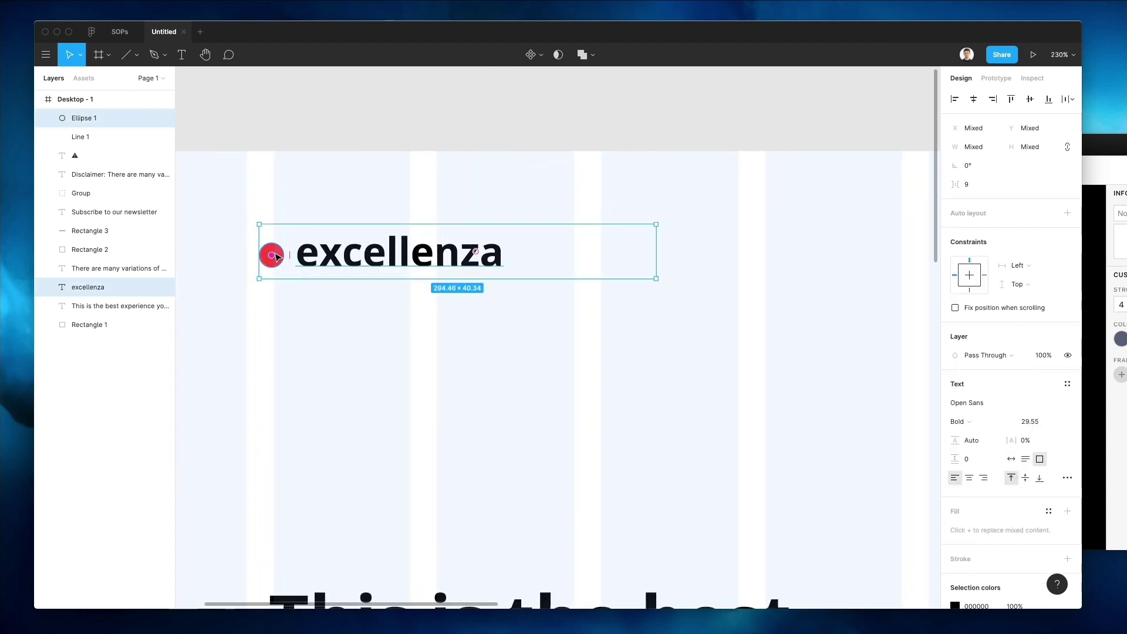
{"action": "left_click_drag", "start_coordinate": [346, 256], "coordinate": [359, 259]}
- Set excellenza's letter spacing to -10%, then adjust it to -8%
{"action": "left_click", "coordinate": [498, 184]}
{"action": "left_click", "coordinate": [460, 238]}
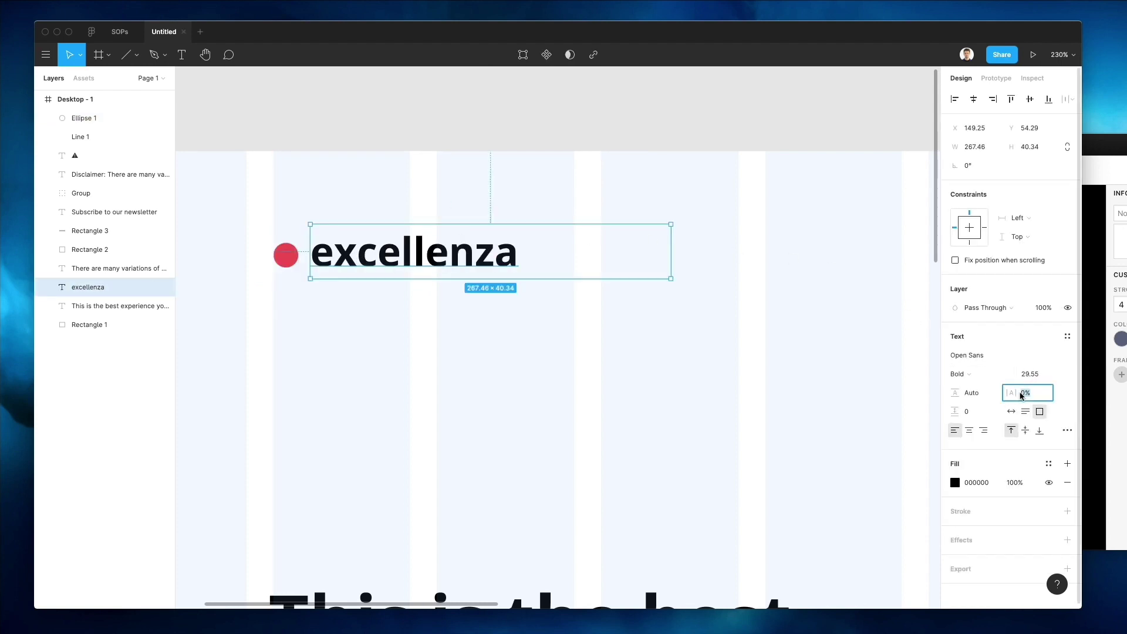
{"action": "type", "text": "-10"}
{"action": "key", "text": "Return"}
{"action": "key", "text": "Up"}
{"action": "key", "text": "Up"}
{"action": "key", "text": "Up"}
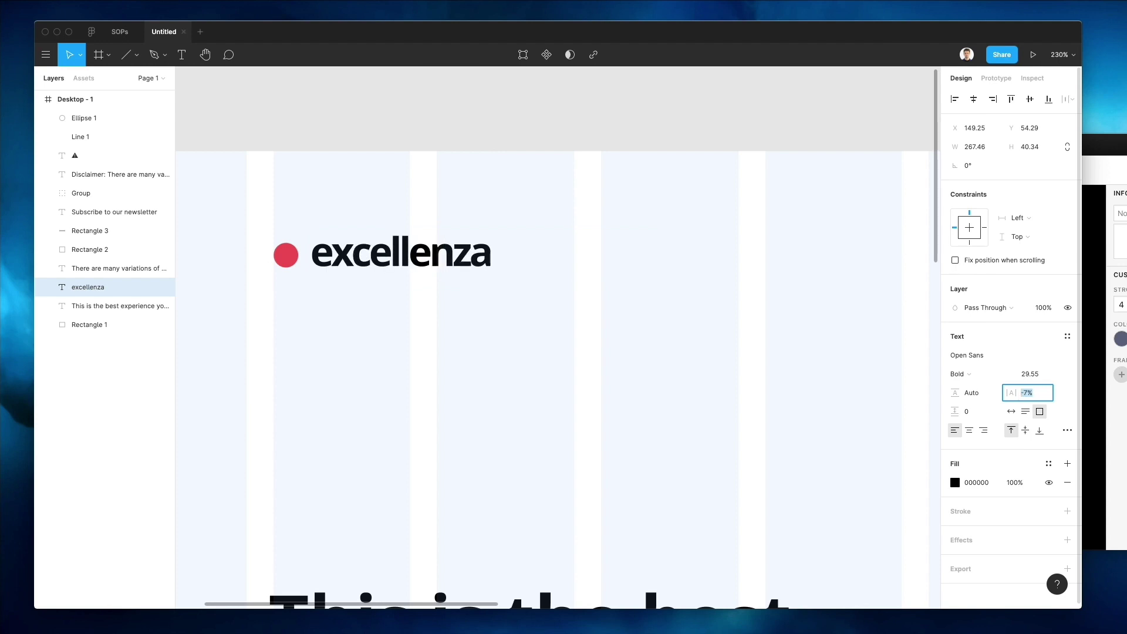
{"action": "key", "text": "Down"}
- Loosen the logo's letter spacing to -7% and deselect it
{"action": "scroll", "coordinate": [513, 373], "scroll_direction": "down", "scroll_amount": 5}
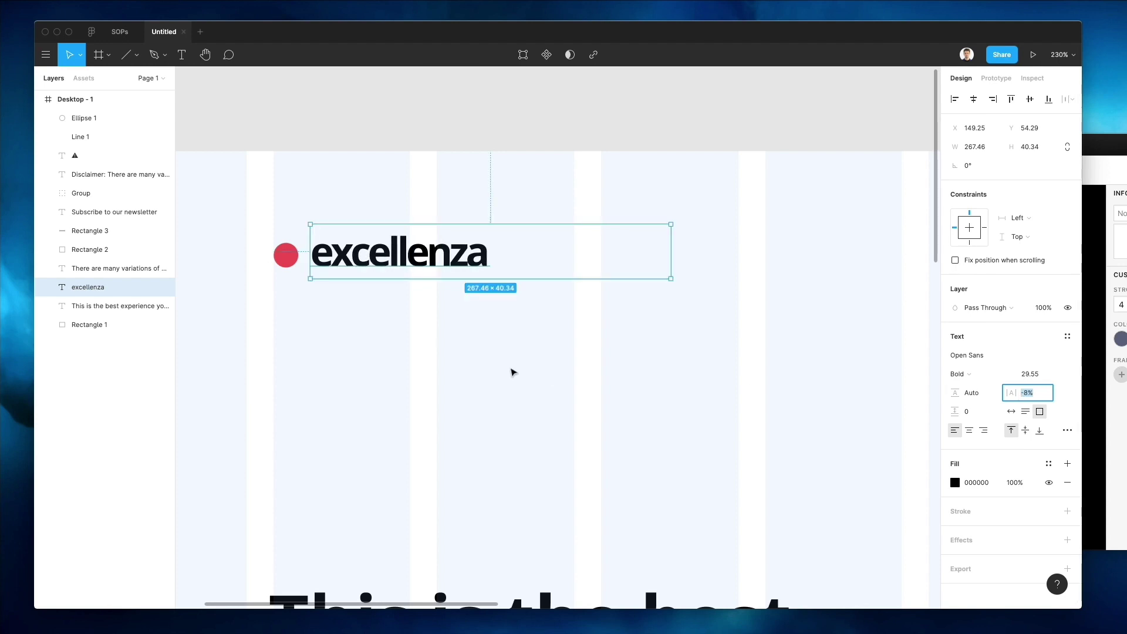
{"action": "scroll", "coordinate": [471, 370], "scroll_direction": "up", "scroll_amount": 2}
{"action": "scroll", "coordinate": [474, 369], "scroll_direction": "down", "scroll_amount": 2}
{"action": "scroll", "coordinate": [474, 368], "scroll_direction": "down", "scroll_amount": 4}
{"action": "scroll", "coordinate": [473, 369], "scroll_direction": "right", "scroll_amount": 2}
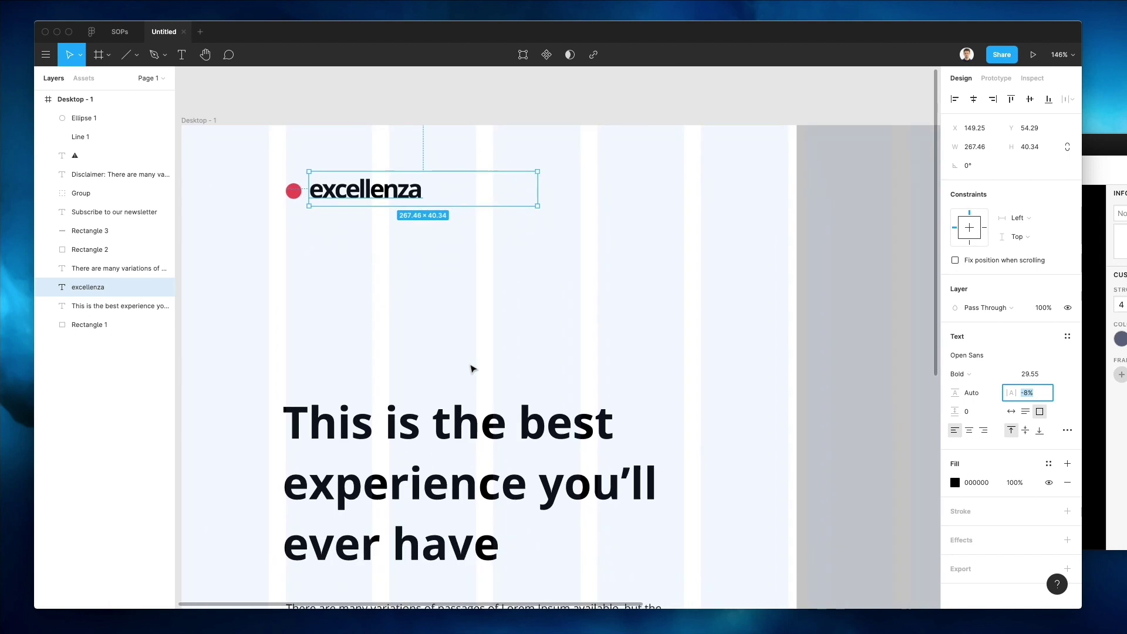
{"action": "key", "text": "Up"}
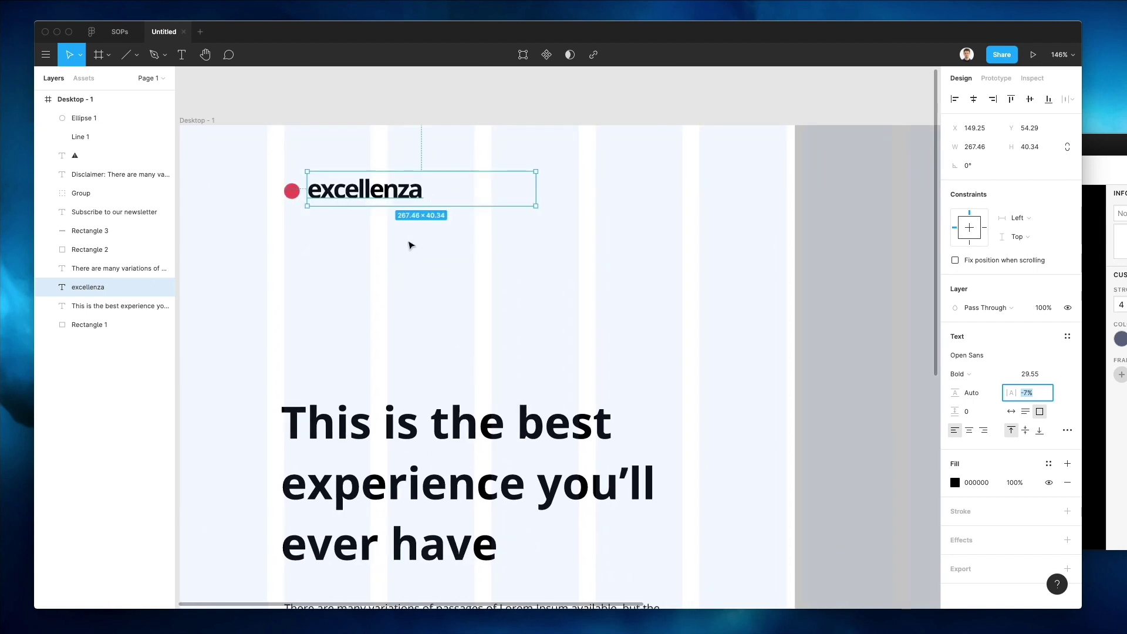
{"action": "scroll", "coordinate": [410, 245], "scroll_direction": "down", "scroll_amount": 4}
{"action": "left_click", "coordinate": [421, 141]}
{"action": "scroll", "coordinate": [420, 141], "scroll_direction": "down", "scroll_amount": 5}
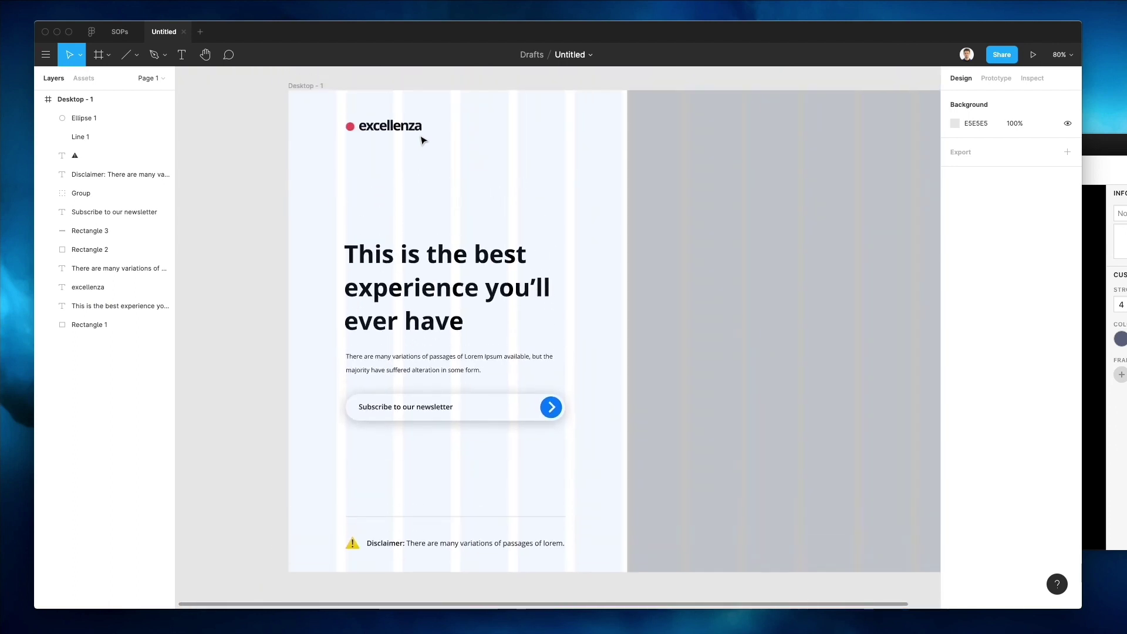
{"action": "scroll", "coordinate": [422, 140], "scroll_direction": "right", "scroll_amount": 2}
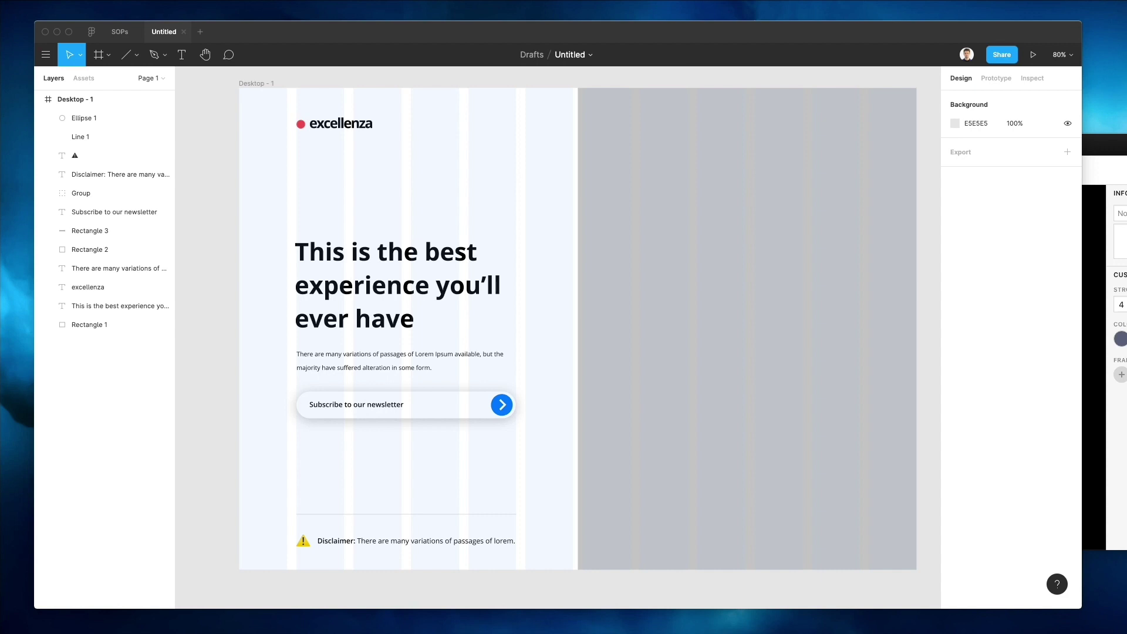
- Download the purple desk setup photo from Unsplash and drop the JPG into the Figma frame
{"action": "key", "text": "super+Tab"}
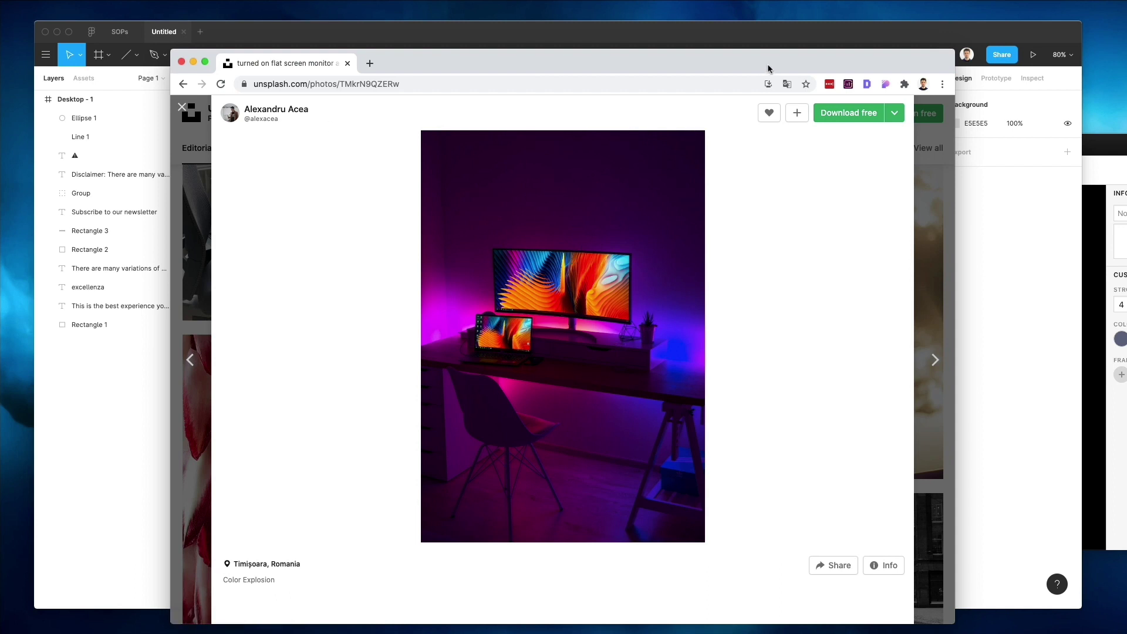
{"action": "left_click_drag", "start_coordinate": [768, 68], "coordinate": [537, 83]}
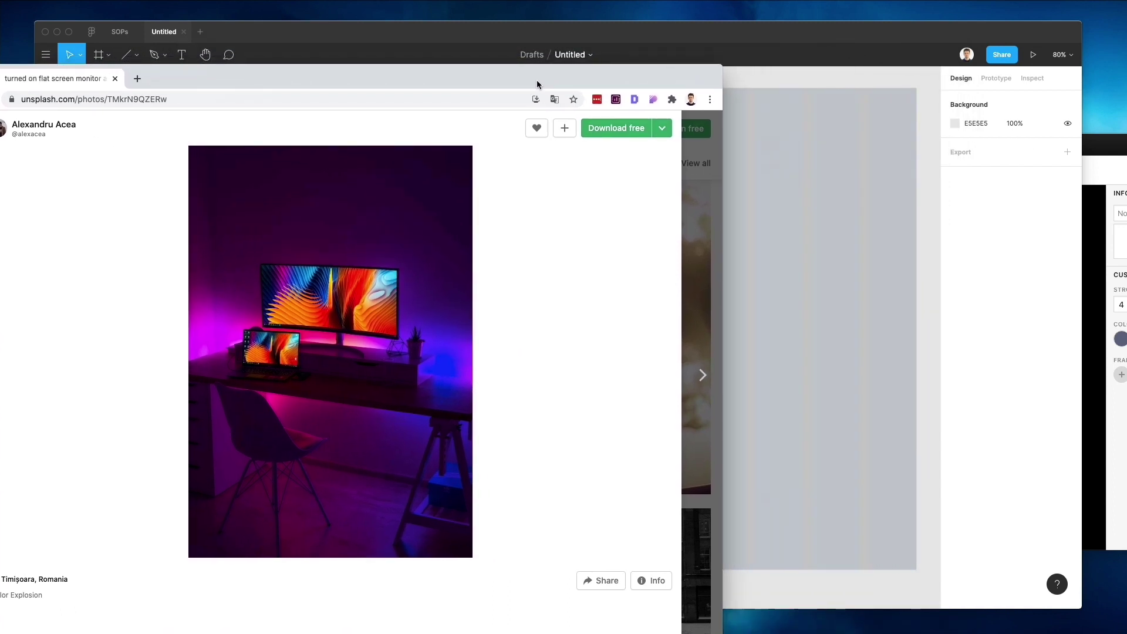
{"action": "left_click", "coordinate": [623, 128]}
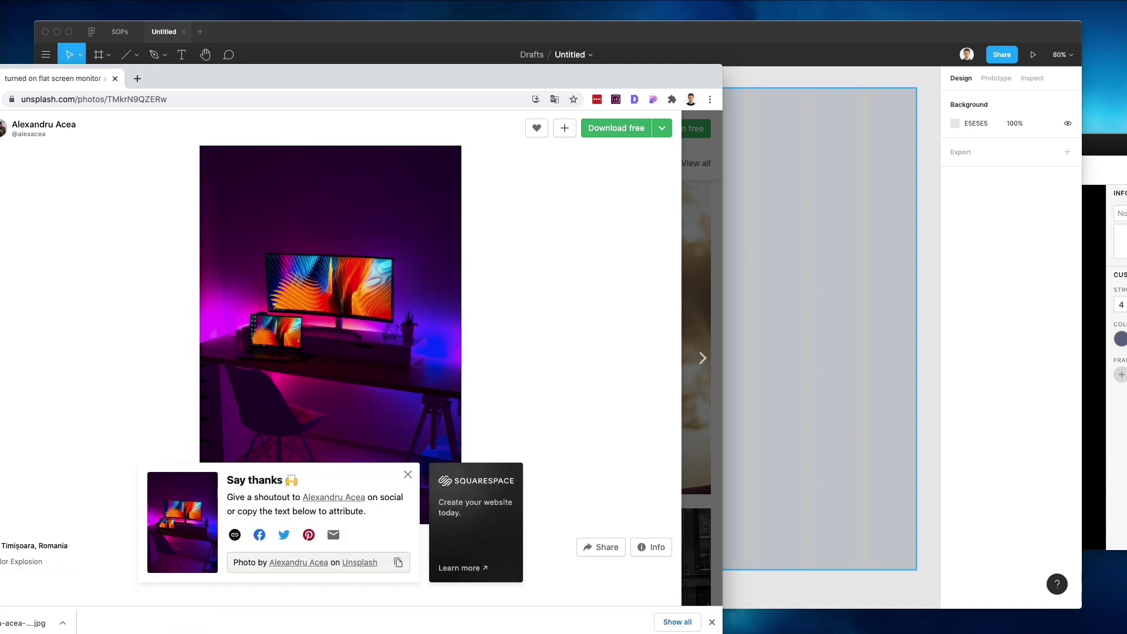
{"action": "left_click_drag", "start_coordinate": [294, 77], "coordinate": [354, 0]}
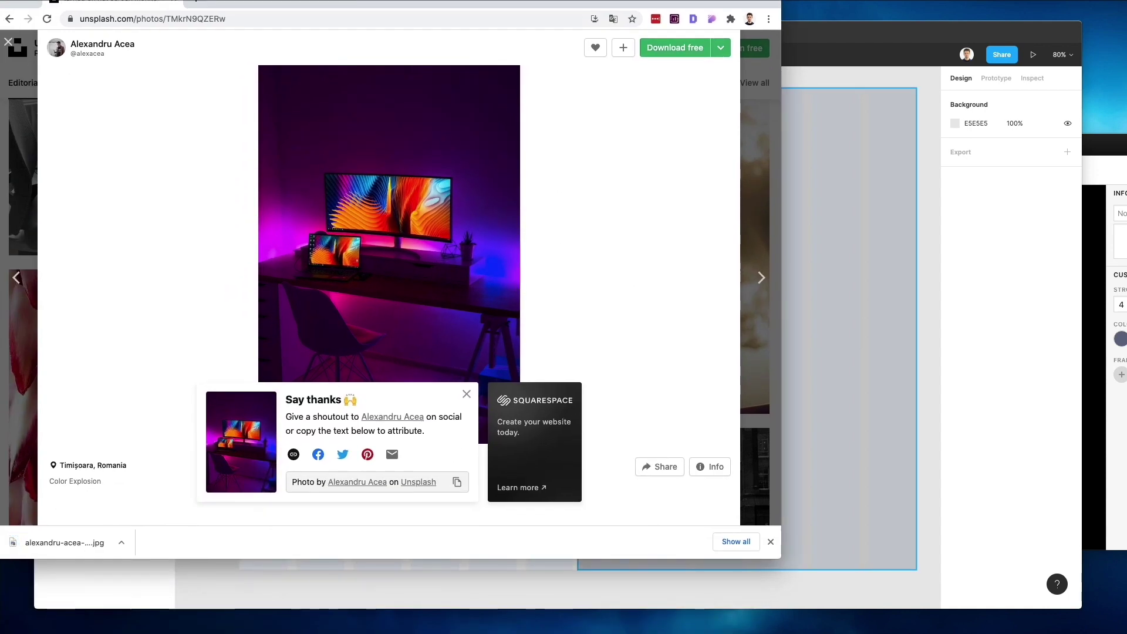
{"action": "left_click_drag", "start_coordinate": [65, 542], "coordinate": [871, 364]}
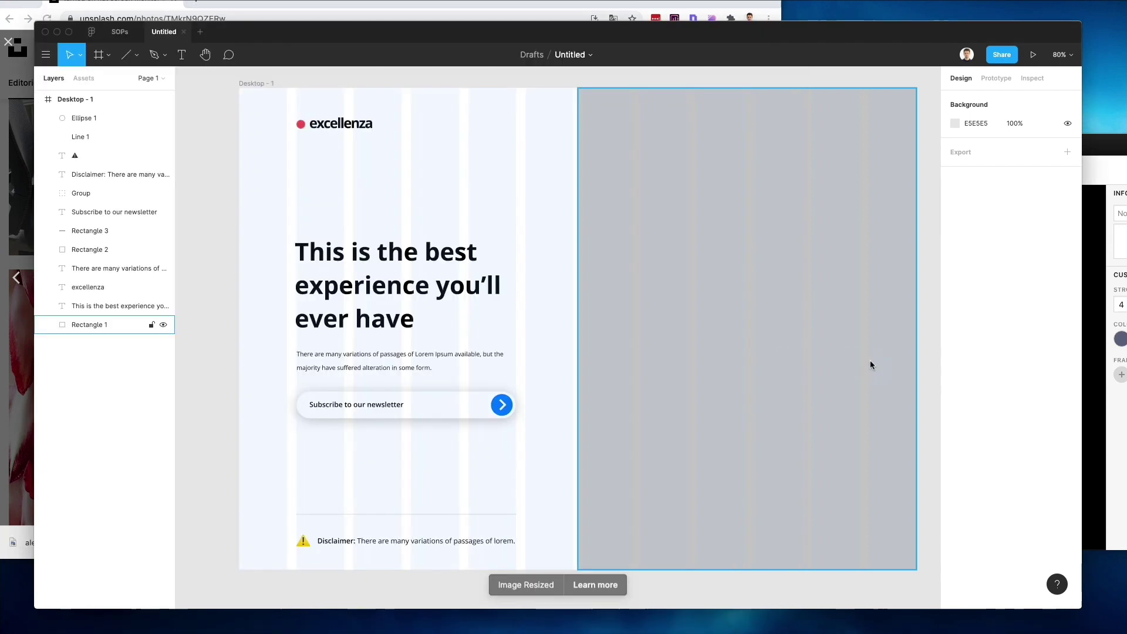
- Resize the desk photo to about 990×1485 and place it at X 720 over the frame's right half
{"action": "scroll", "coordinate": [654, 313], "scroll_direction": "down", "scroll_amount": 10}
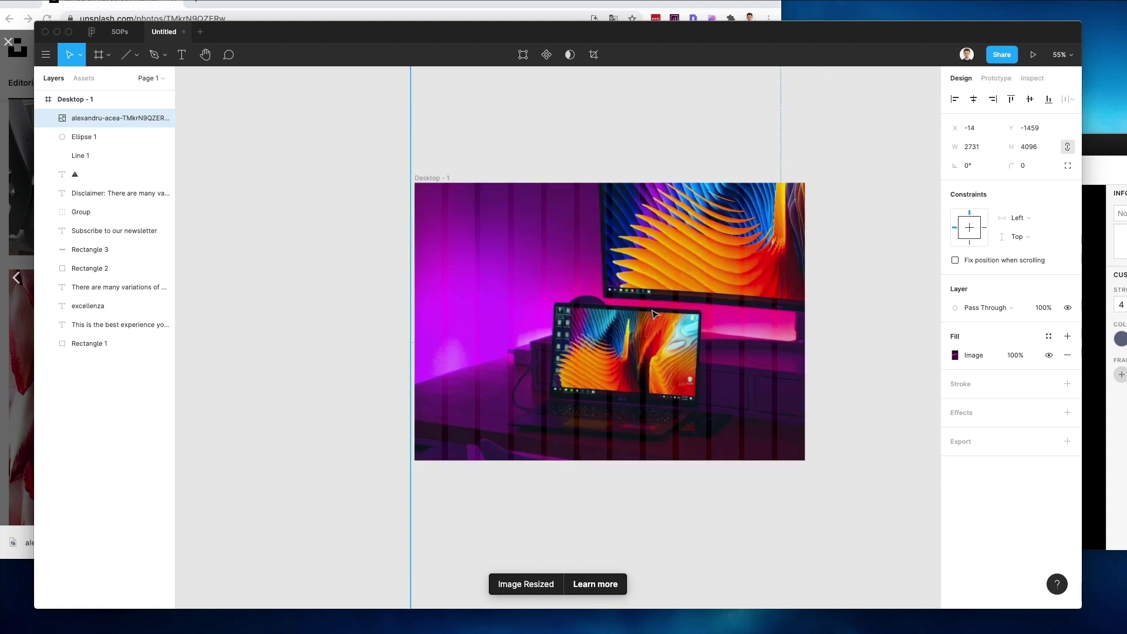
{"action": "scroll", "coordinate": [654, 313], "scroll_direction": "down", "scroll_amount": 5}
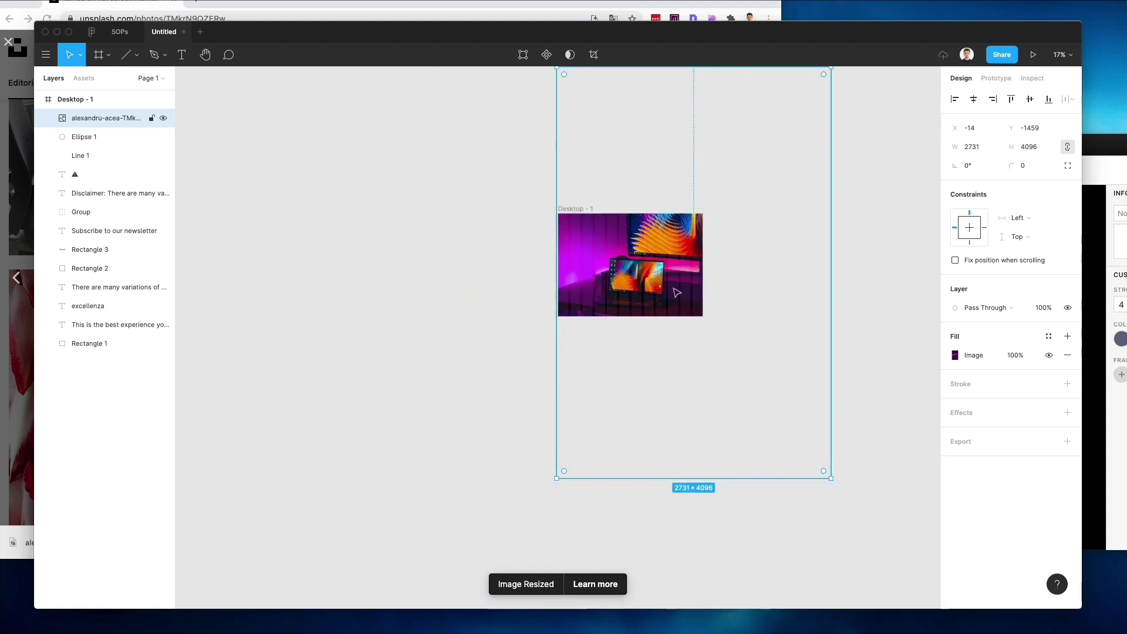
{"action": "left_click_drag", "start_coordinate": [825, 268], "coordinate": [684, 265]}
{"action": "scroll", "coordinate": [685, 266], "scroll_direction": "up", "scroll_amount": 12}
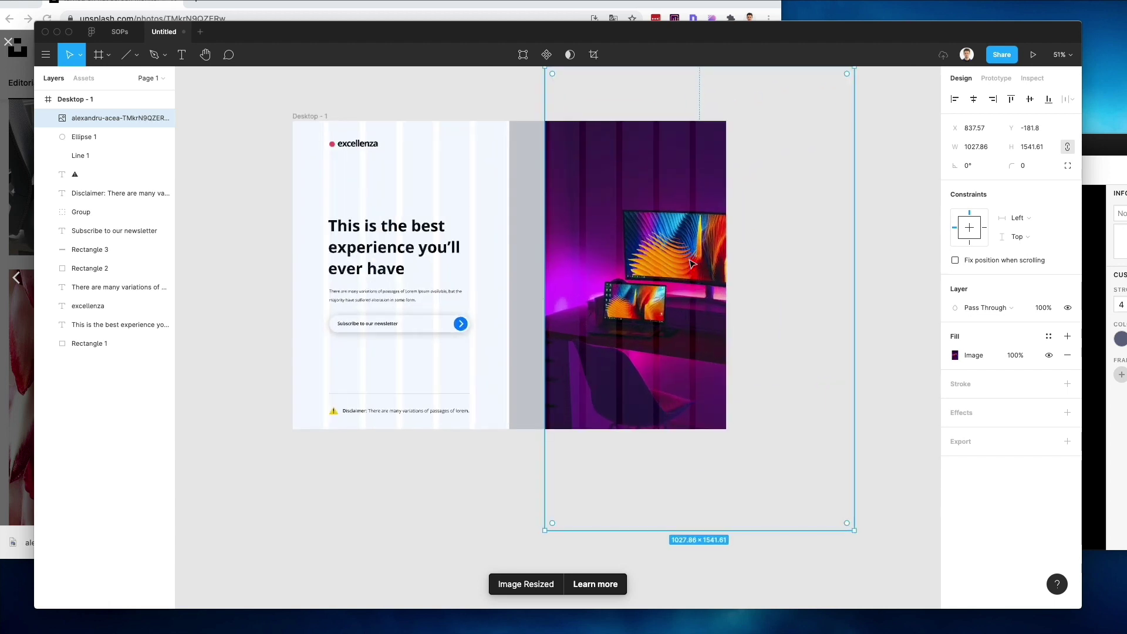
{"action": "left_click_drag", "start_coordinate": [624, 228], "coordinate": [622, 220]}
{"action": "scroll", "coordinate": [621, 219], "scroll_direction": "down", "scroll_amount": 3}
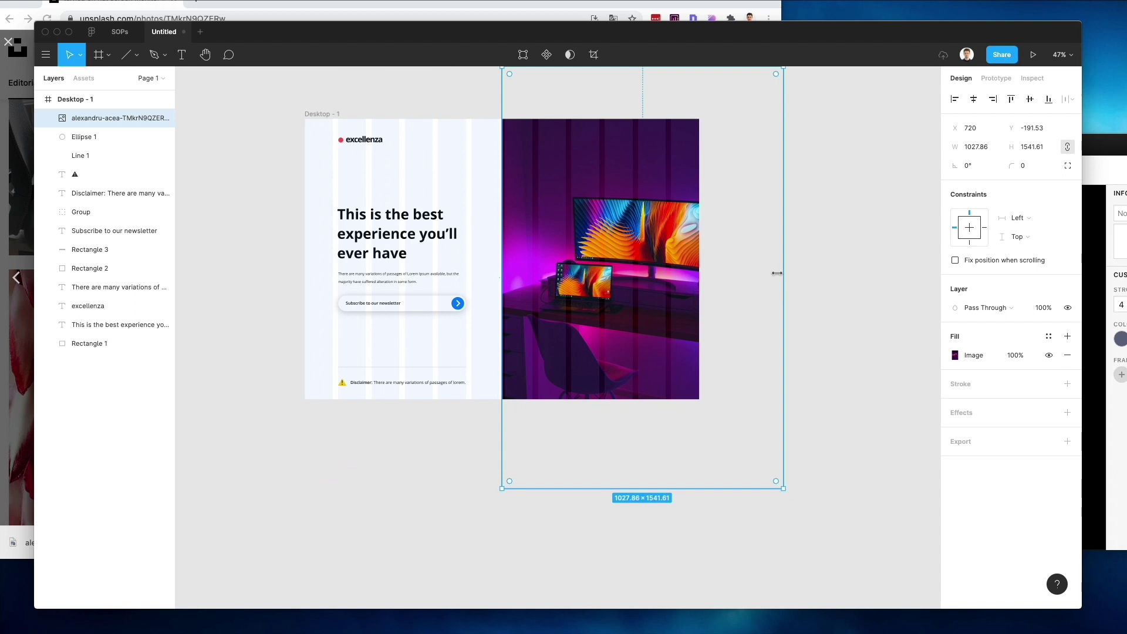
{"action": "left_click_drag", "start_coordinate": [777, 273], "coordinate": [768, 246]}
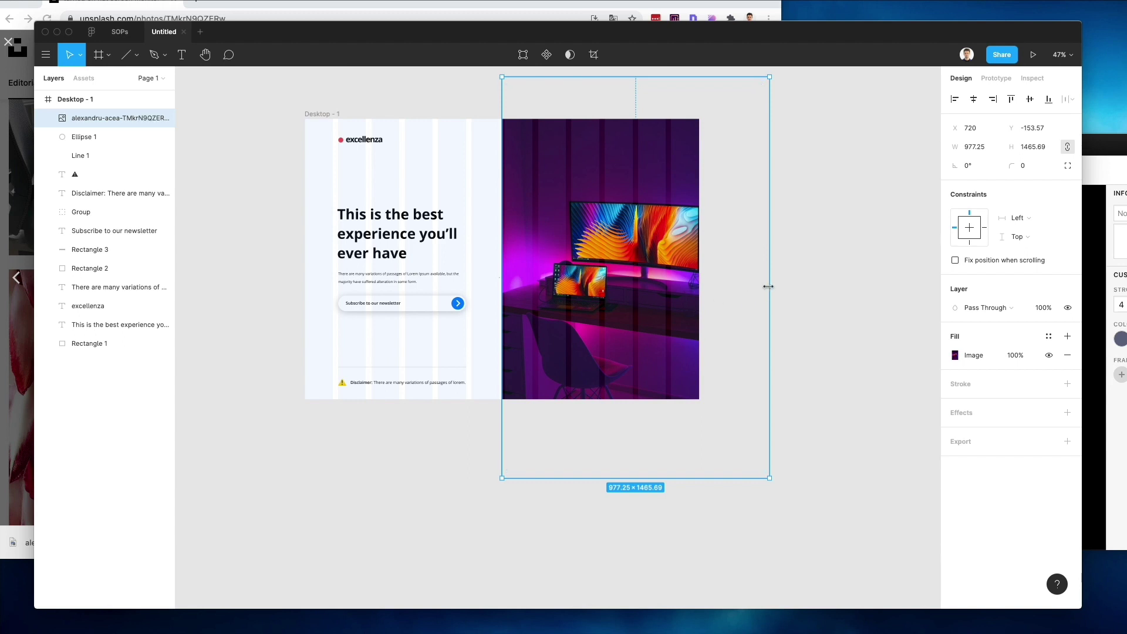
{"action": "left_click_drag", "start_coordinate": [768, 287], "coordinate": [768, 278]}
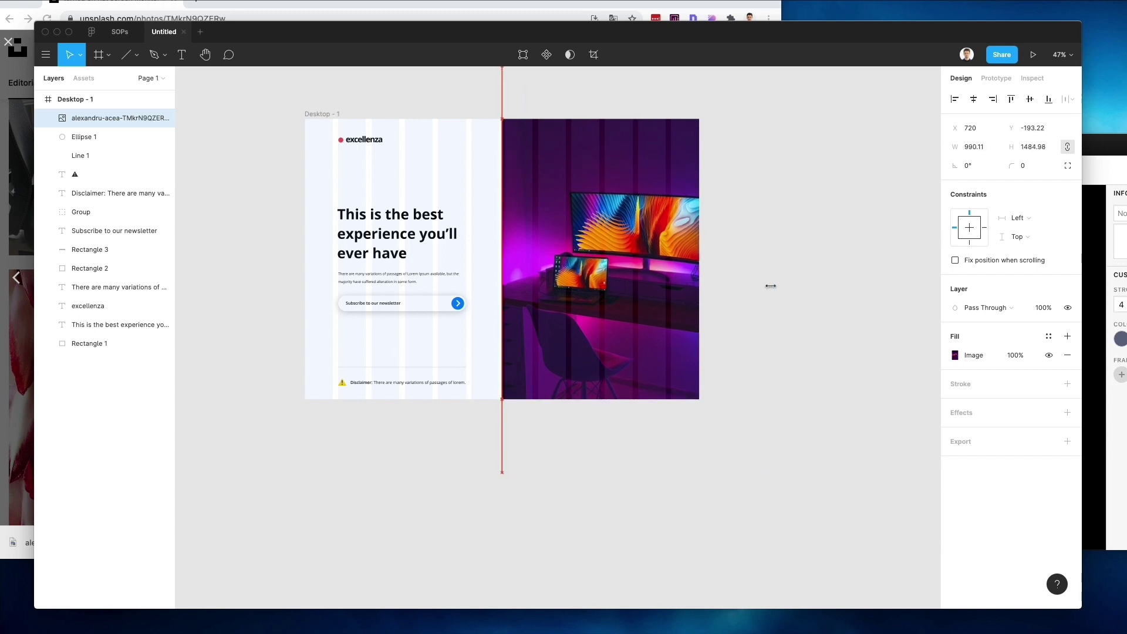
{"action": "scroll", "coordinate": [693, 167], "scroll_direction": "up", "scroll_amount": 5}
{"action": "scroll", "coordinate": [693, 168], "scroll_direction": "up", "scroll_amount": 5}
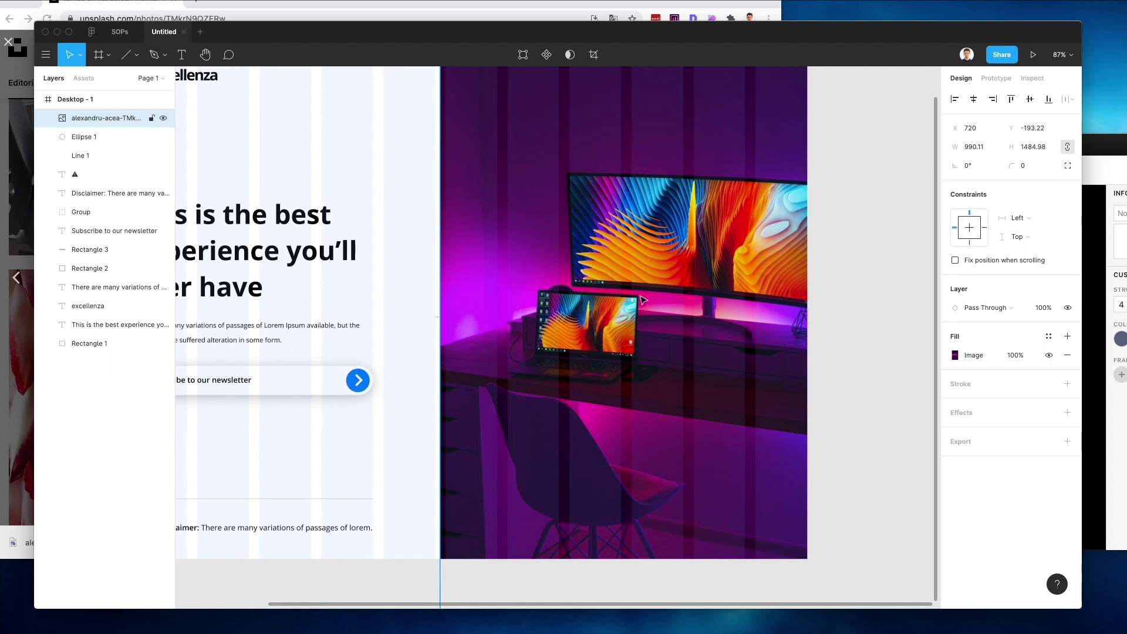
{"action": "scroll", "coordinate": [789, 231], "scroll_direction": "down", "scroll_amount": 3}
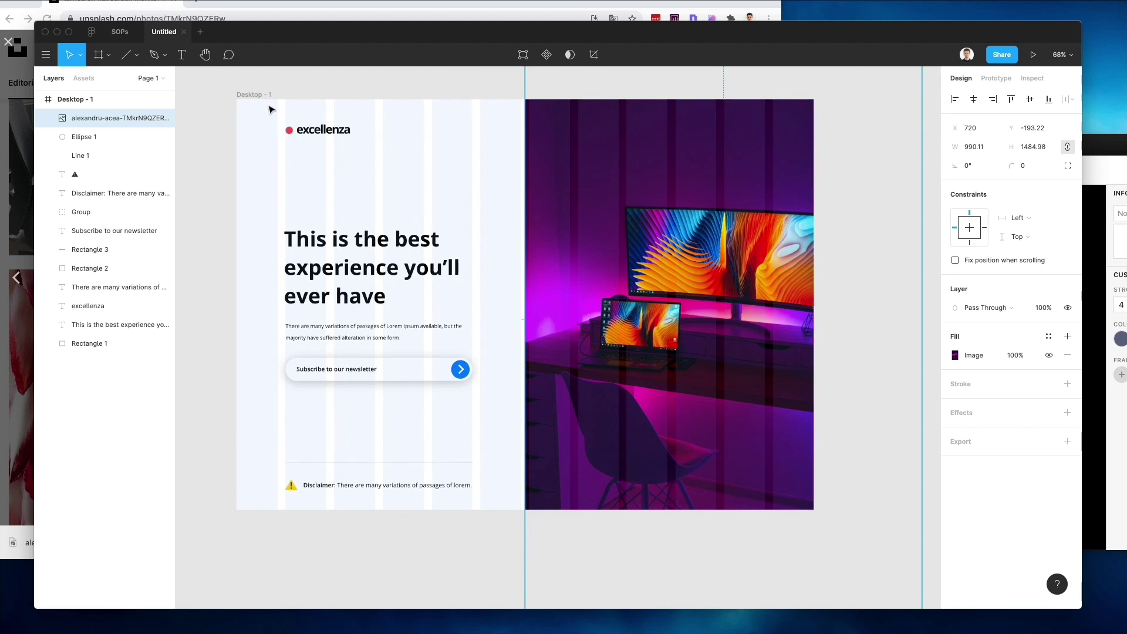
- Make the logo, headline, body paragraph and disclaimer text white
{"action": "left_click", "coordinate": [320, 129]}
{"action": "left_click", "coordinate": [335, 247], "text": "shift"}
{"action": "left_click", "coordinate": [352, 332], "text": "shift"}
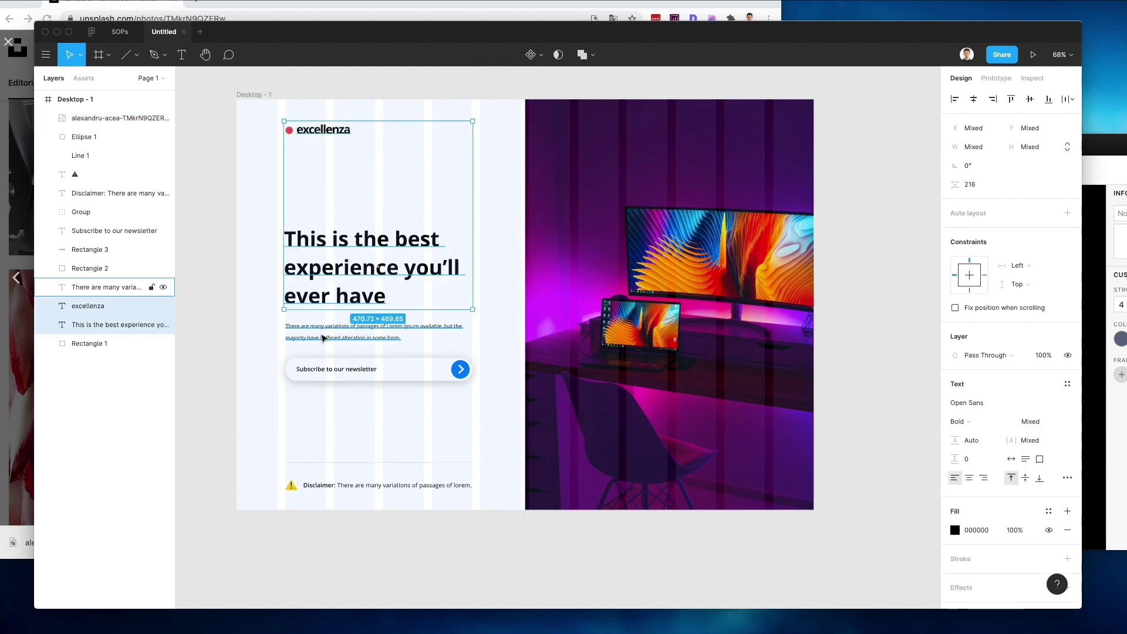
{"action": "left_click", "coordinate": [338, 483], "text": "shift"}
{"action": "scroll", "coordinate": [337, 481], "scroll_direction": "up", "scroll_amount": 1}
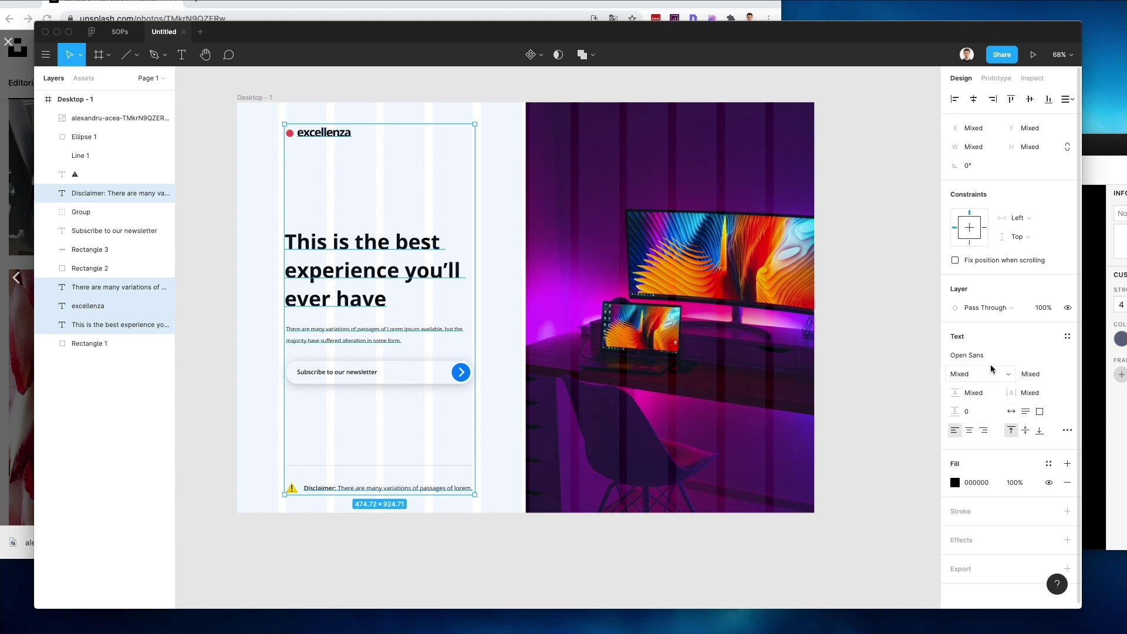
{"action": "left_click", "coordinate": [956, 483]}
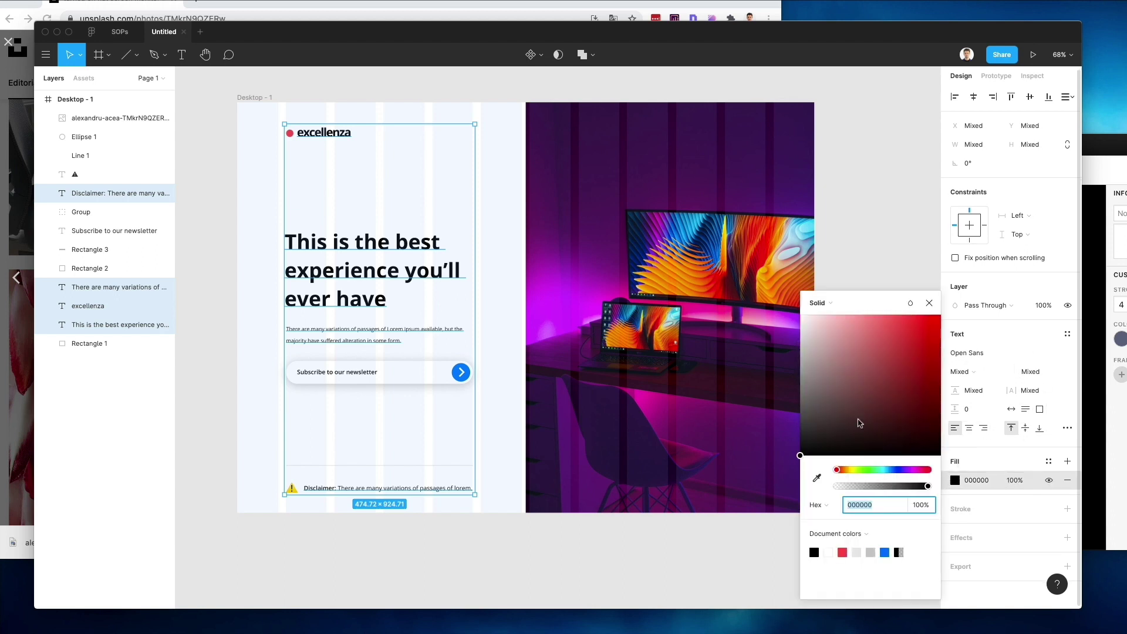
{"action": "left_click_drag", "start_coordinate": [859, 423], "coordinate": [227, 327]}
{"action": "left_click", "coordinate": [247, 327]}
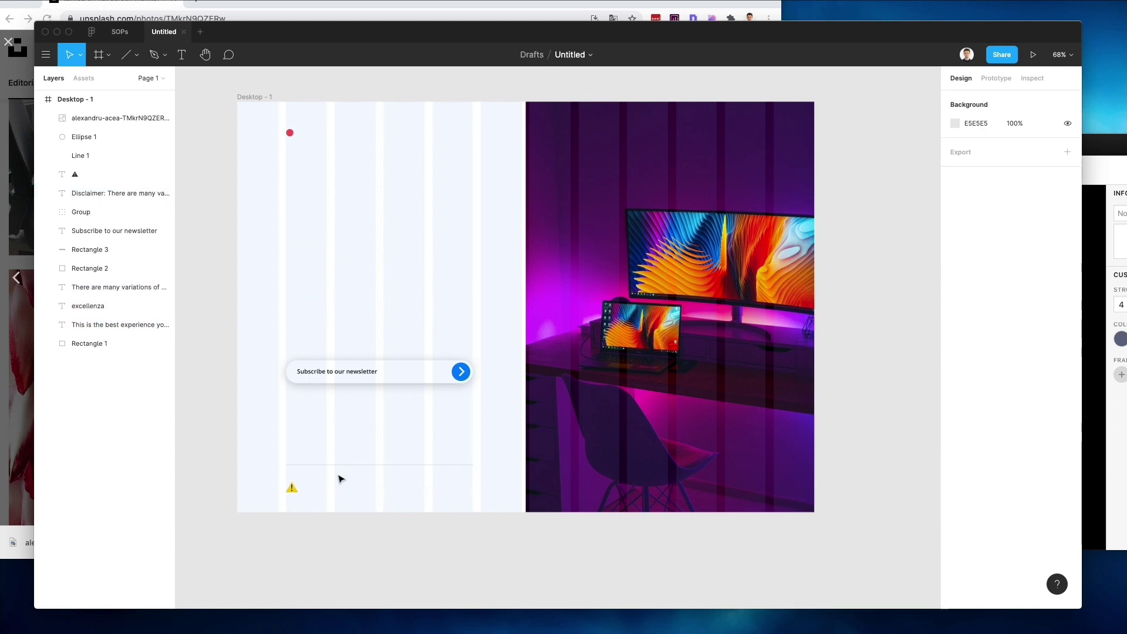
- Fill the Desktop - 1 frame with dark purple 2E002F sampled from the photo
{"action": "left_click", "coordinate": [350, 466]}
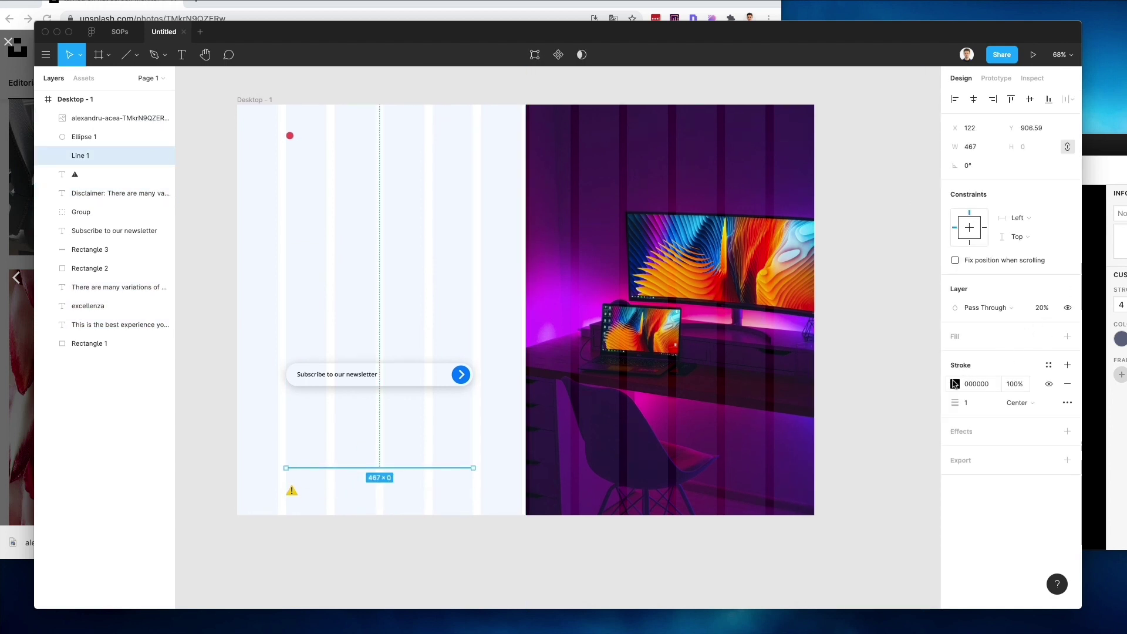
{"action": "left_click", "coordinate": [955, 384]}
{"action": "left_click", "coordinate": [258, 101]}
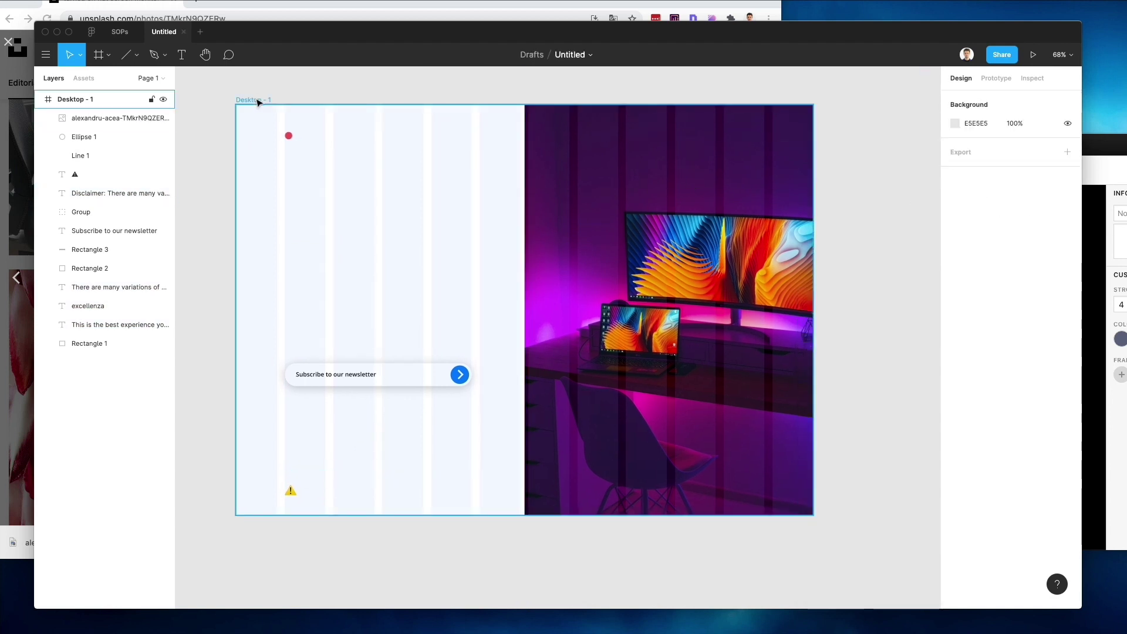
{"action": "left_click", "coordinate": [259, 101]}
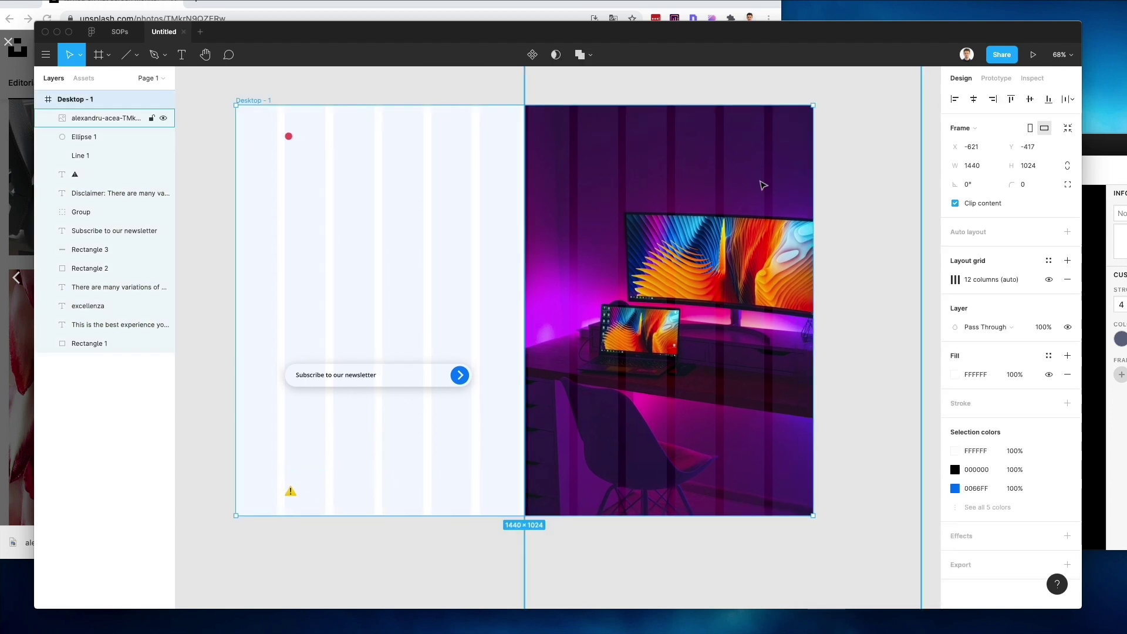
{"action": "left_click", "coordinate": [954, 375]}
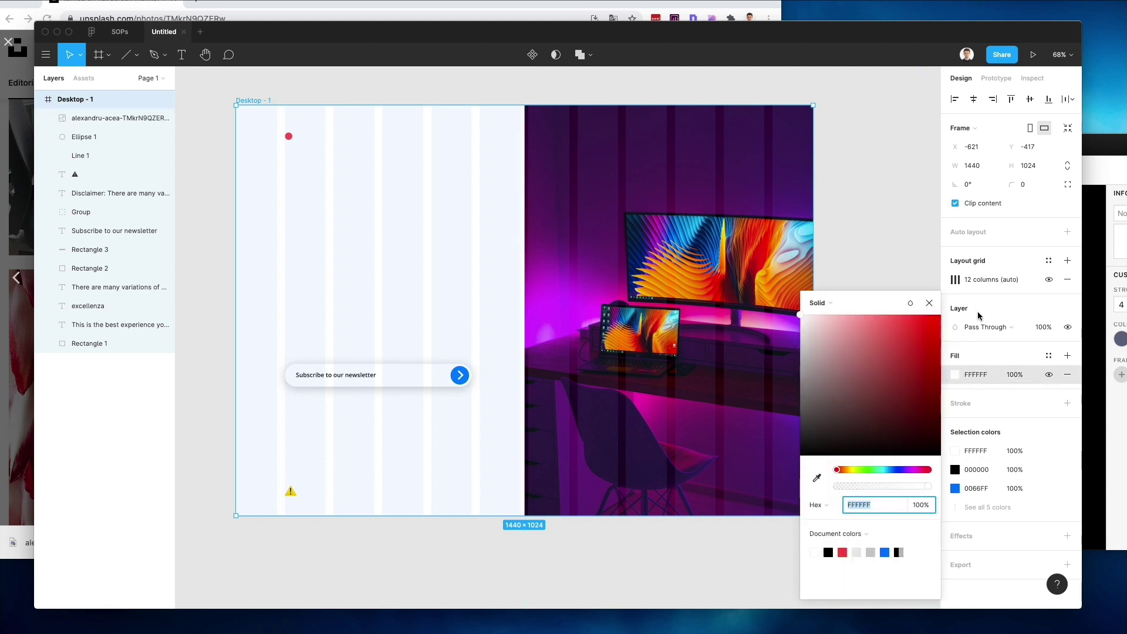
{"action": "left_click", "coordinate": [816, 480]}
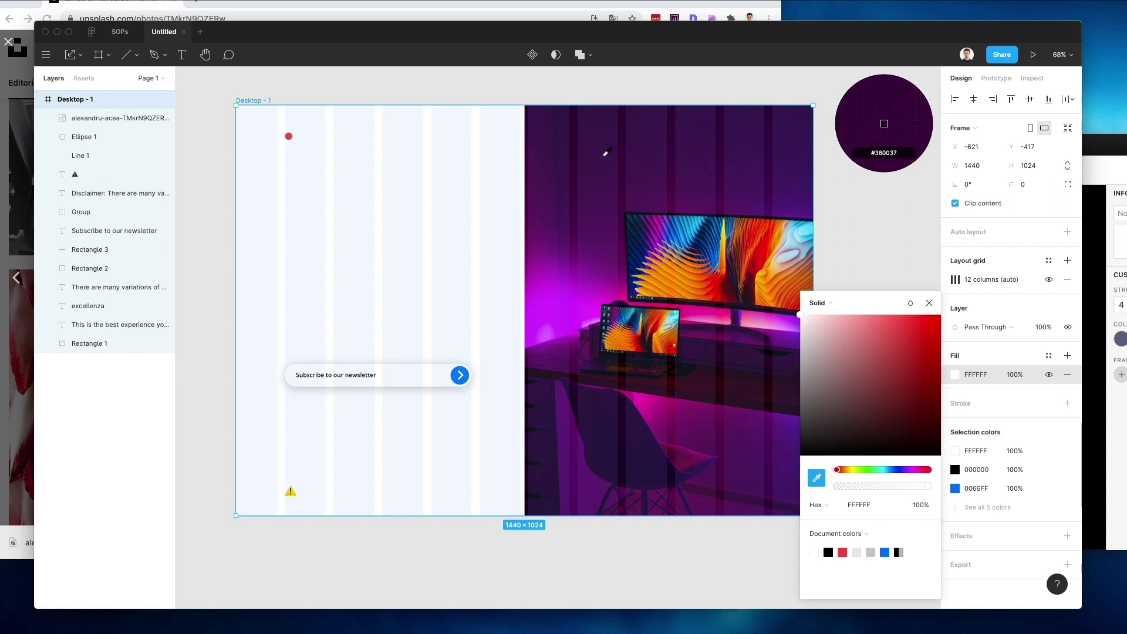
{"action": "left_click", "coordinate": [605, 146]}
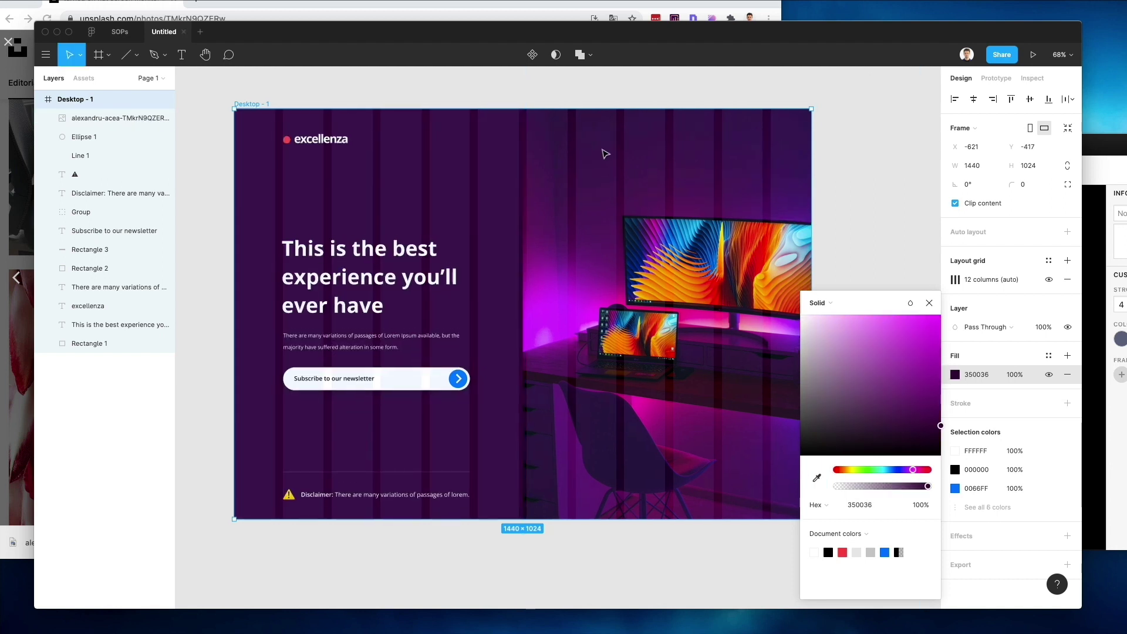
{"action": "left_click", "coordinate": [816, 478]}
{"action": "left_click", "coordinate": [573, 119]}
{"action": "scroll", "coordinate": [572, 119], "scroll_direction": "up", "scroll_amount": 2}
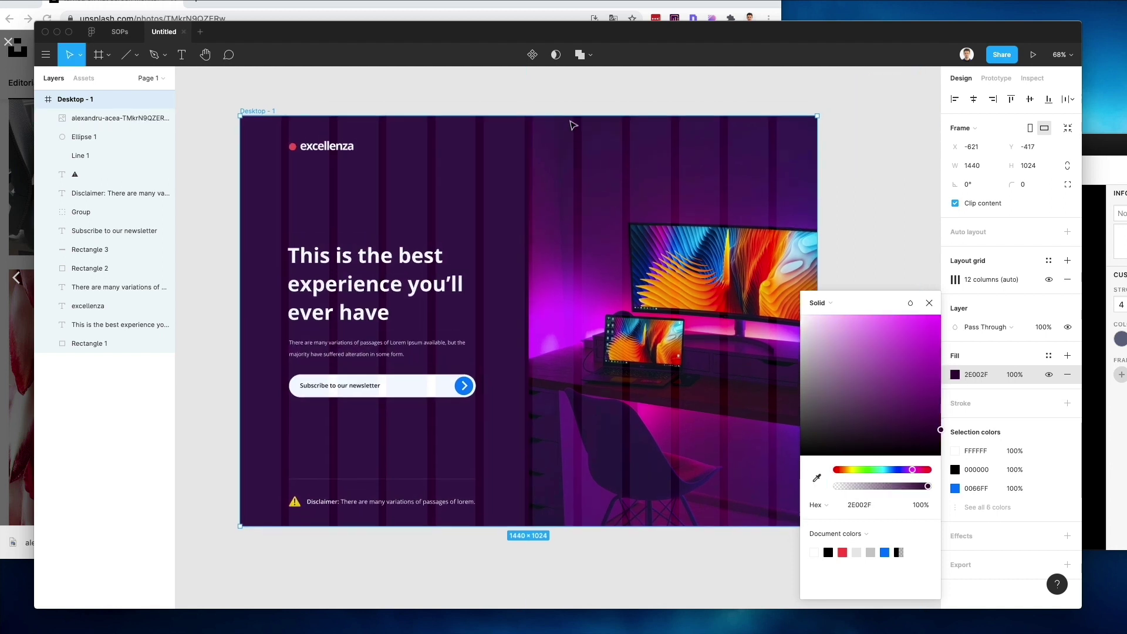
{"action": "left_click", "coordinate": [610, 99]}
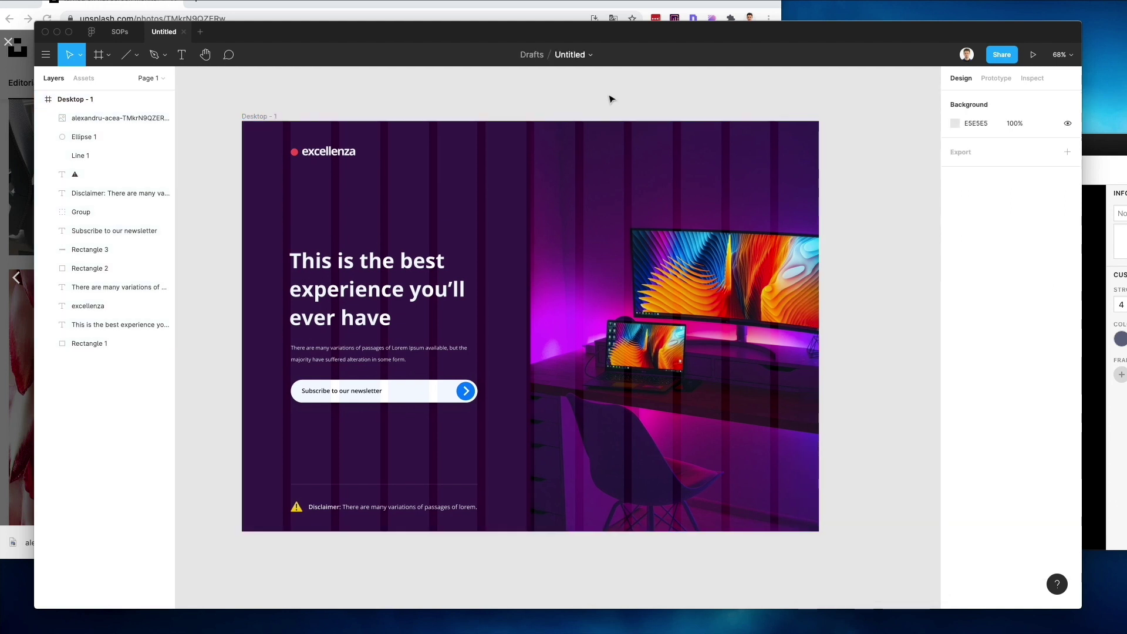
{"action": "left_click", "coordinate": [264, 121]}
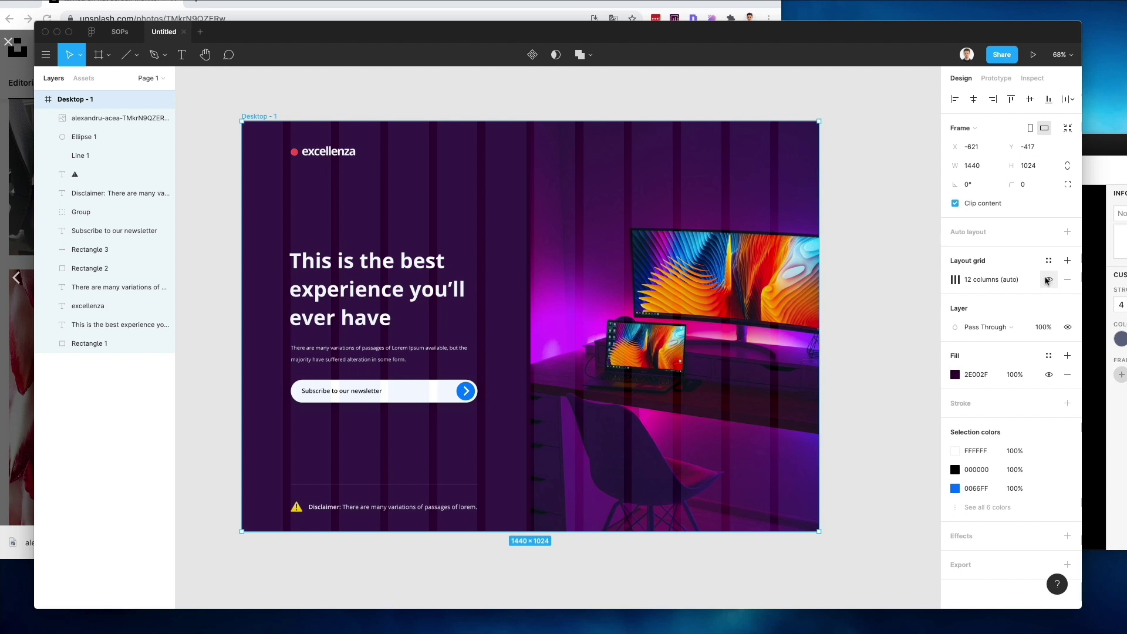
- Hide the hero frame's 12-column layout grid
{"action": "left_click", "coordinate": [1048, 280]}
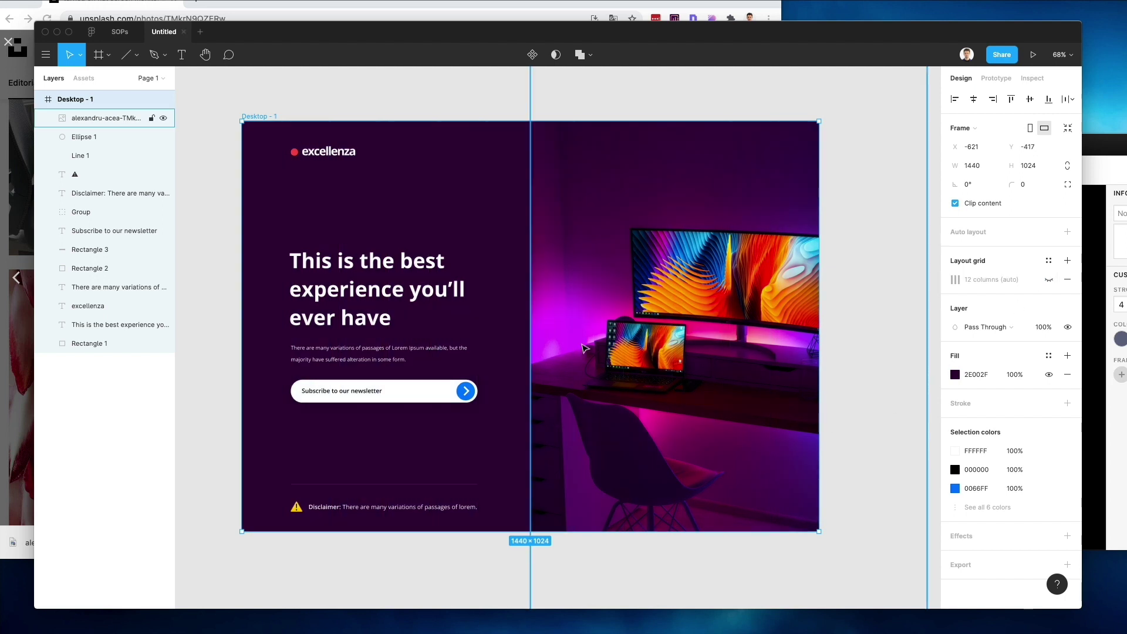
{"action": "key", "text": "Escape"}
{"action": "scroll", "coordinate": [508, 325], "scroll_direction": "down", "scroll_amount": 2}
{"action": "scroll", "coordinate": [508, 325], "scroll_direction": "up", "scroll_amount": 2}
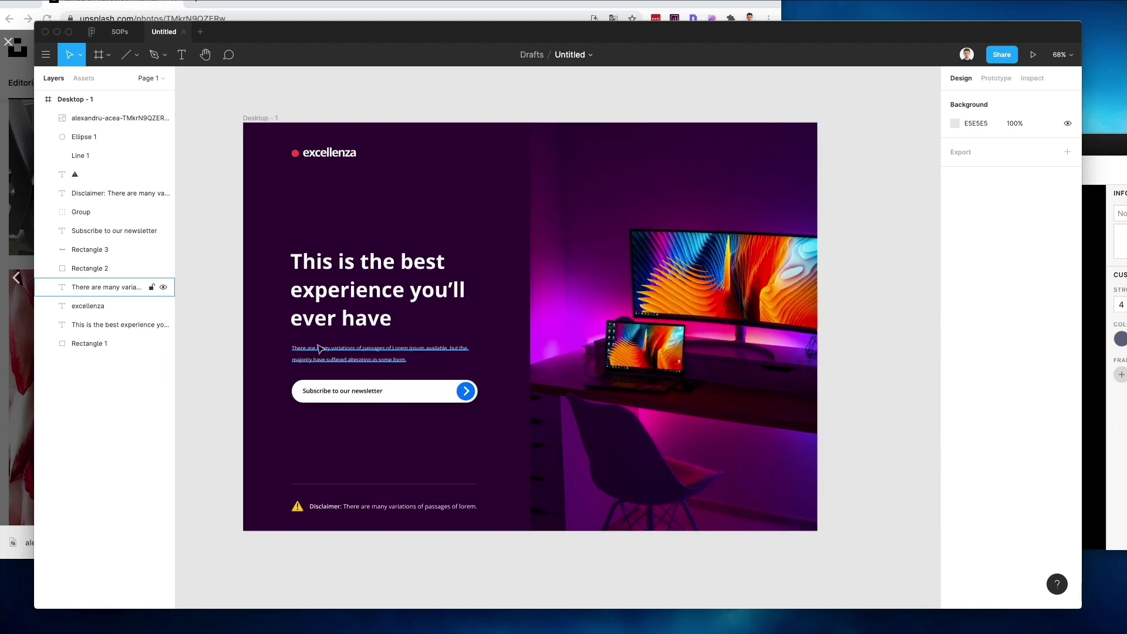
{"action": "scroll", "coordinate": [306, 269], "scroll_direction": "down", "scroll_amount": 1}
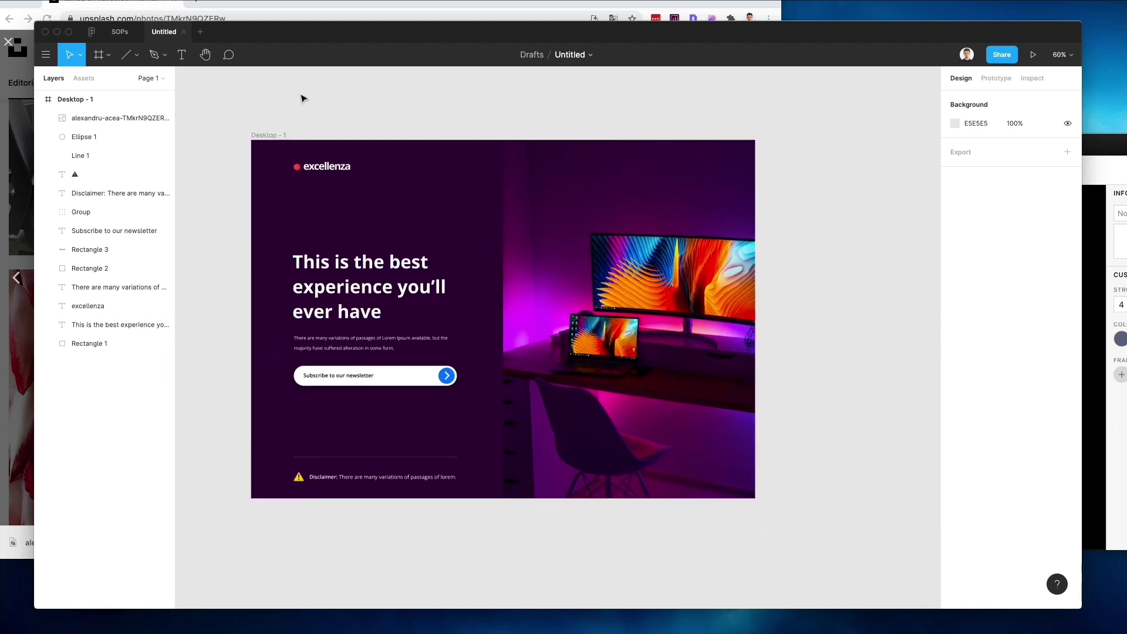
- Rename the Desktop - 1 frame to '1'
{"action": "left_click", "coordinate": [265, 136]}
{"action": "double_click", "coordinate": [266, 137]}
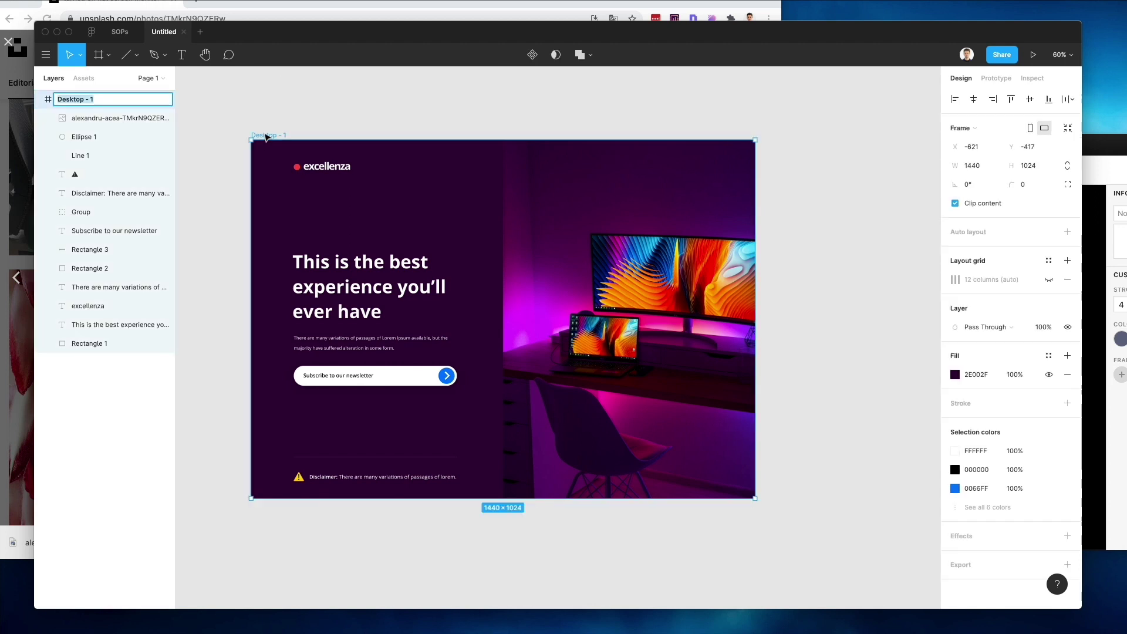
{"action": "type", "text": "1"}
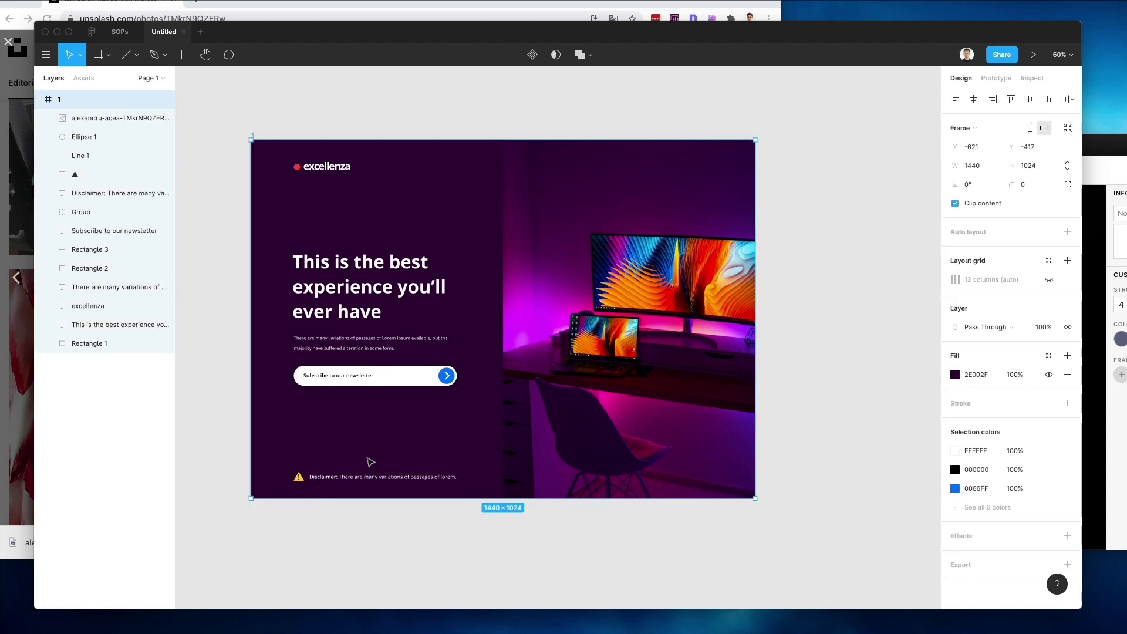
{"action": "left_click", "coordinate": [370, 456]}
{"action": "left_click", "coordinate": [246, 317]}
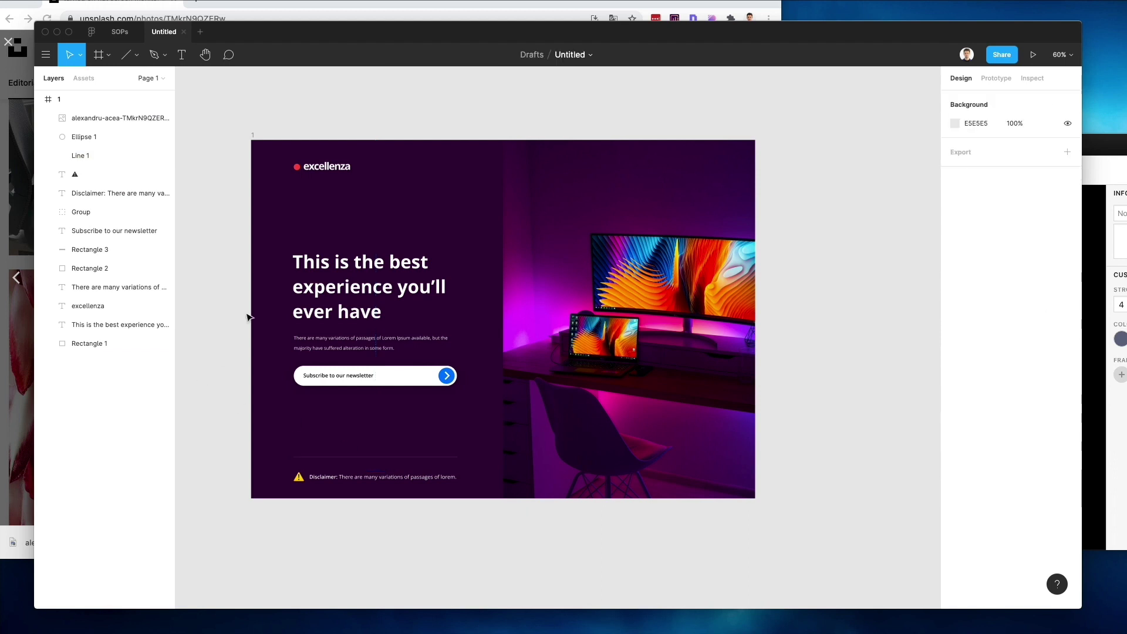
{"action": "left_click", "coordinate": [259, 139]}
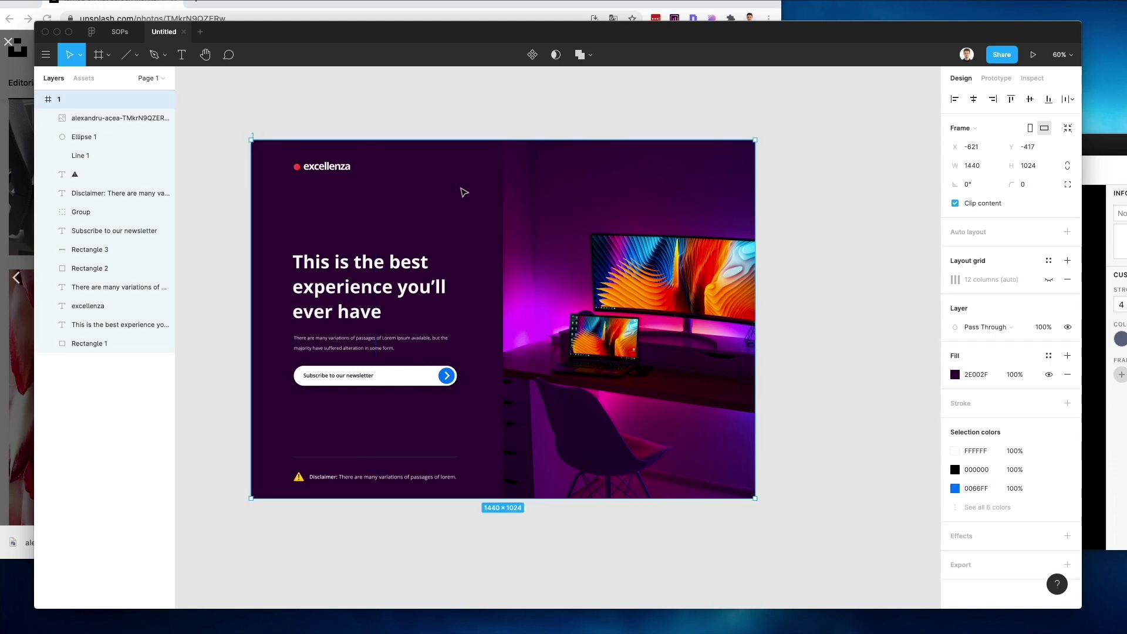
- Duplicate frame 1 to its right as frame 2
{"action": "scroll", "coordinate": [458, 187], "scroll_direction": "down", "scroll_amount": 3}
{"action": "left_click_drag", "start_coordinate": [449, 197], "coordinate": [863, 199], "text": "alt"}
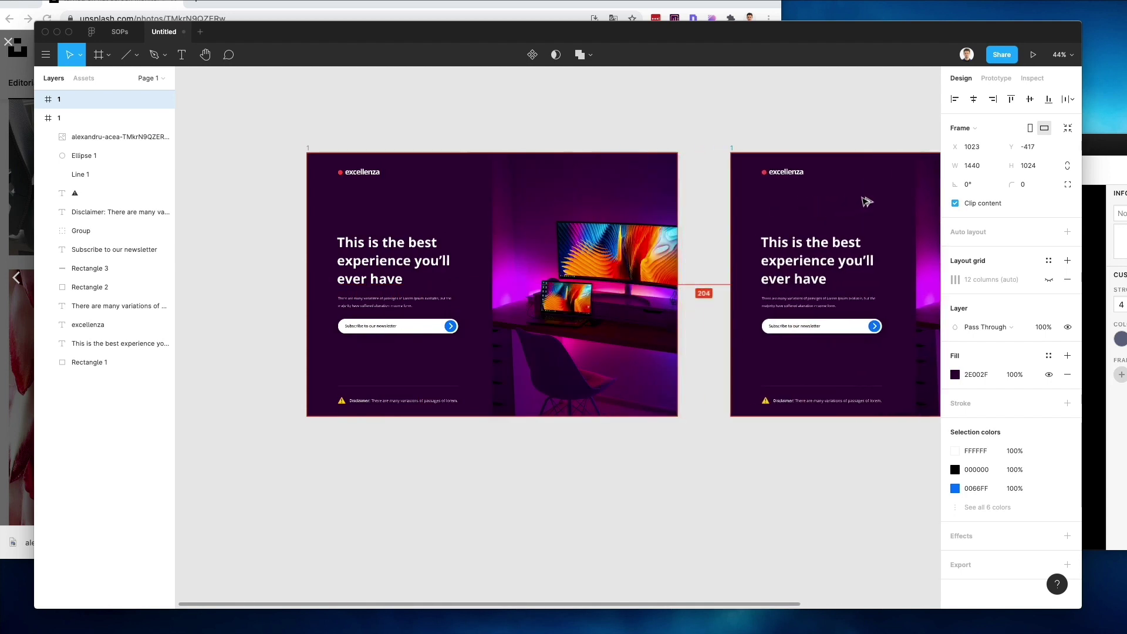
{"action": "scroll", "coordinate": [534, 179], "scroll_direction": "right", "scroll_amount": 2}
{"action": "scroll", "coordinate": [532, 177], "scroll_direction": "up", "scroll_amount": 2}
{"action": "scroll", "coordinate": [532, 178], "scroll_direction": "right", "scroll_amount": 1}
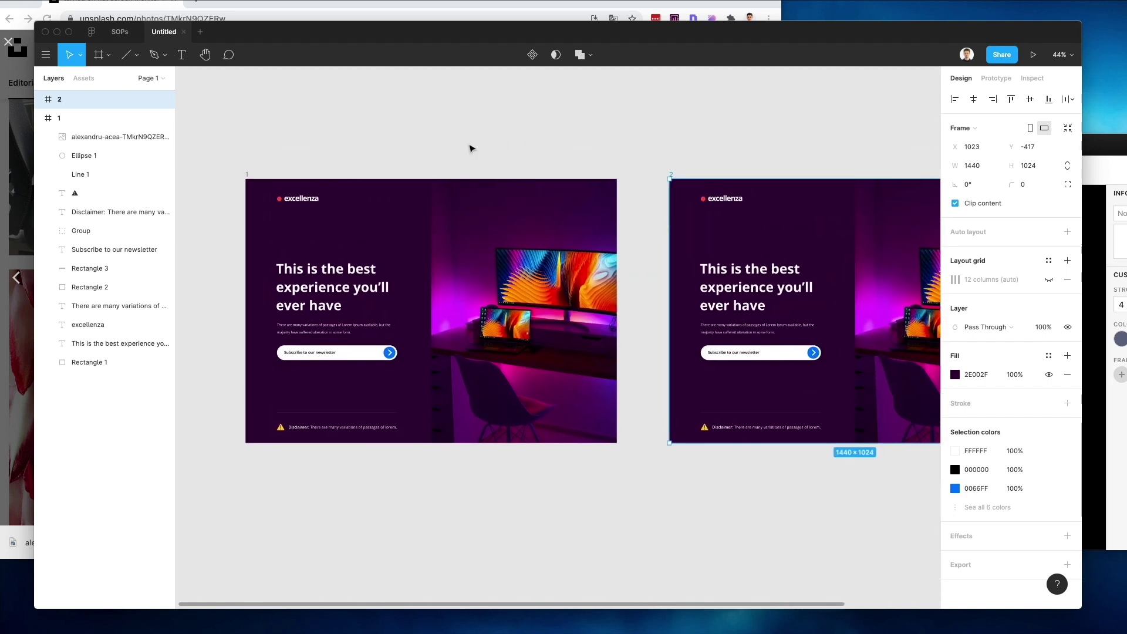
- Set the canvas background to deep purple 6F0072, sampled from the hero's purple
{"action": "left_click", "coordinate": [824, 132]}
{"action": "left_click", "coordinate": [955, 123]}
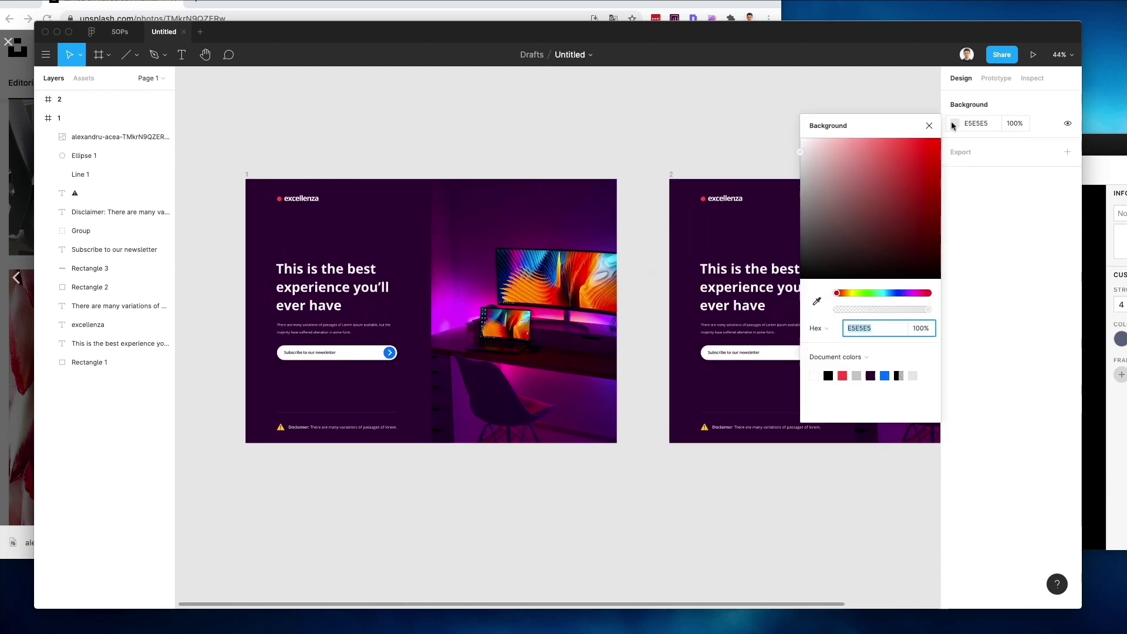
{"action": "left_click", "coordinate": [817, 301]}
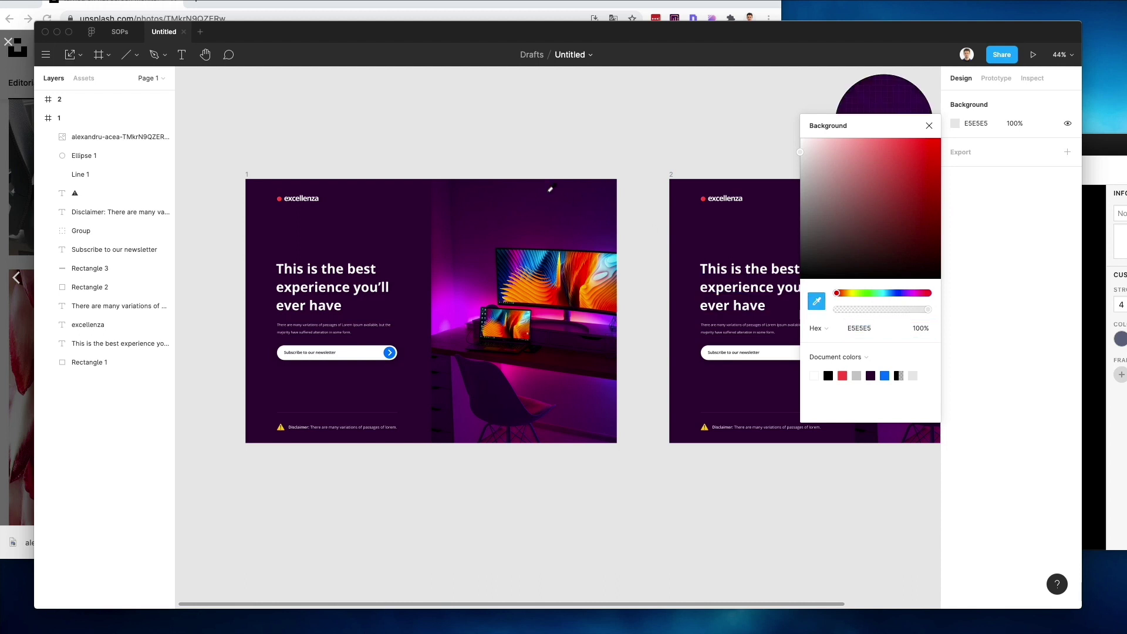
{"action": "left_click", "coordinate": [410, 192]}
{"action": "left_click_drag", "start_coordinate": [817, 247], "coordinate": [998, 215]}
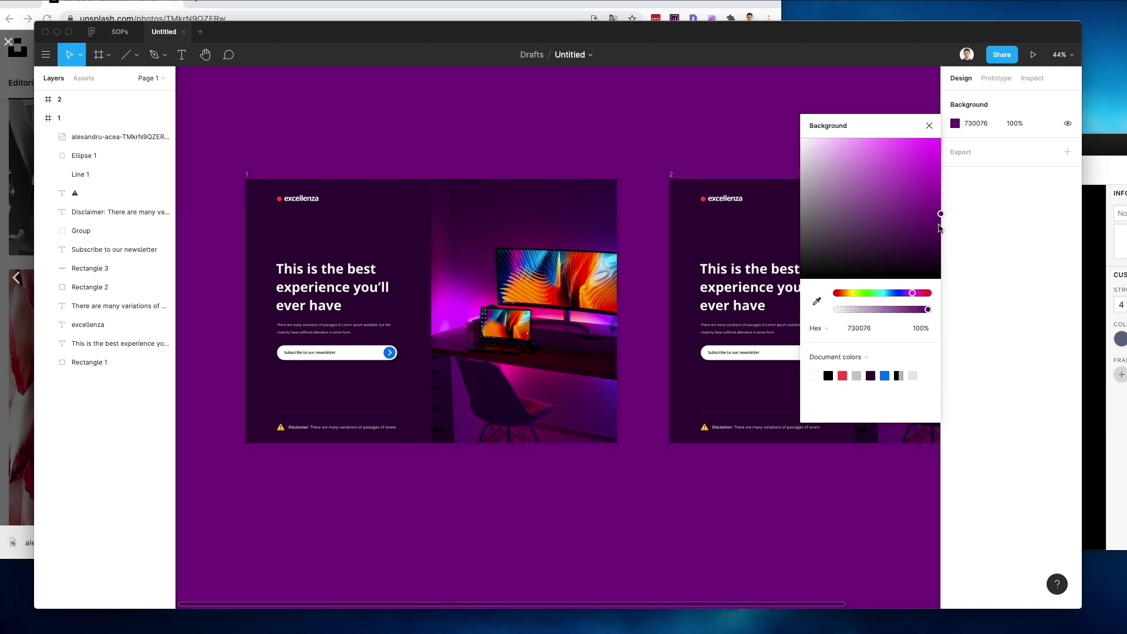
{"action": "left_click_drag", "start_coordinate": [940, 228], "coordinate": [964, 224]}
{"action": "left_click", "coordinate": [422, 131]}
{"action": "scroll", "coordinate": [554, 128], "scroll_direction": "down", "scroll_amount": 1}
{"action": "scroll", "coordinate": [554, 129], "scroll_direction": "right", "scroll_amount": 5}
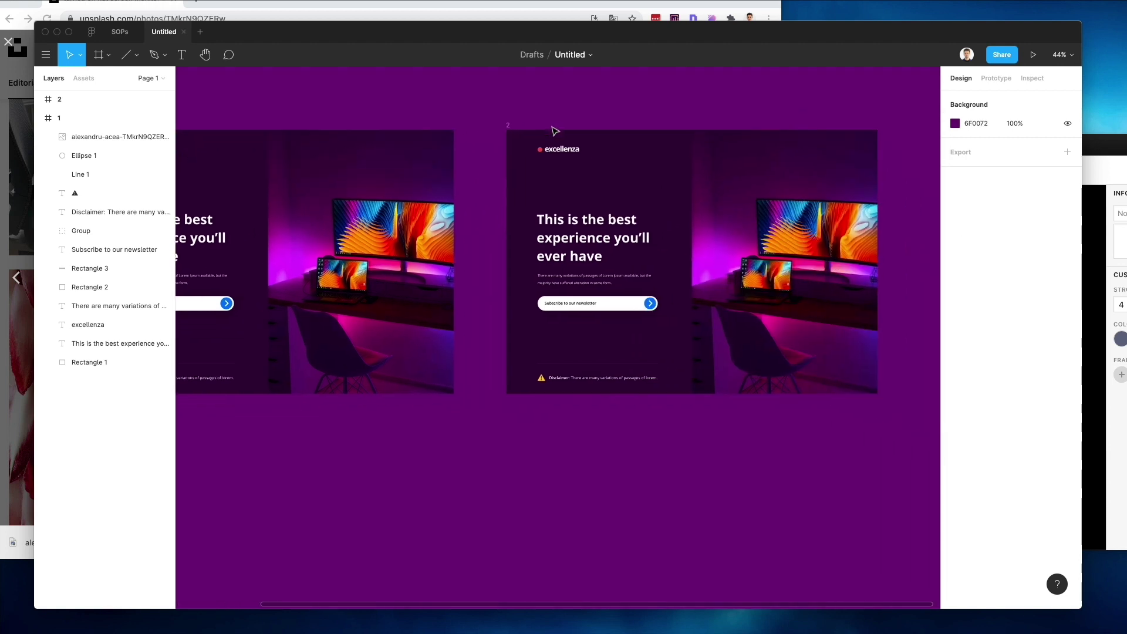
{"action": "scroll", "coordinate": [690, 281], "scroll_direction": "up", "scroll_amount": 6}
- Tint frame 2's subscribe button fill pale purple 977198
{"action": "left_click", "coordinate": [548, 327]}
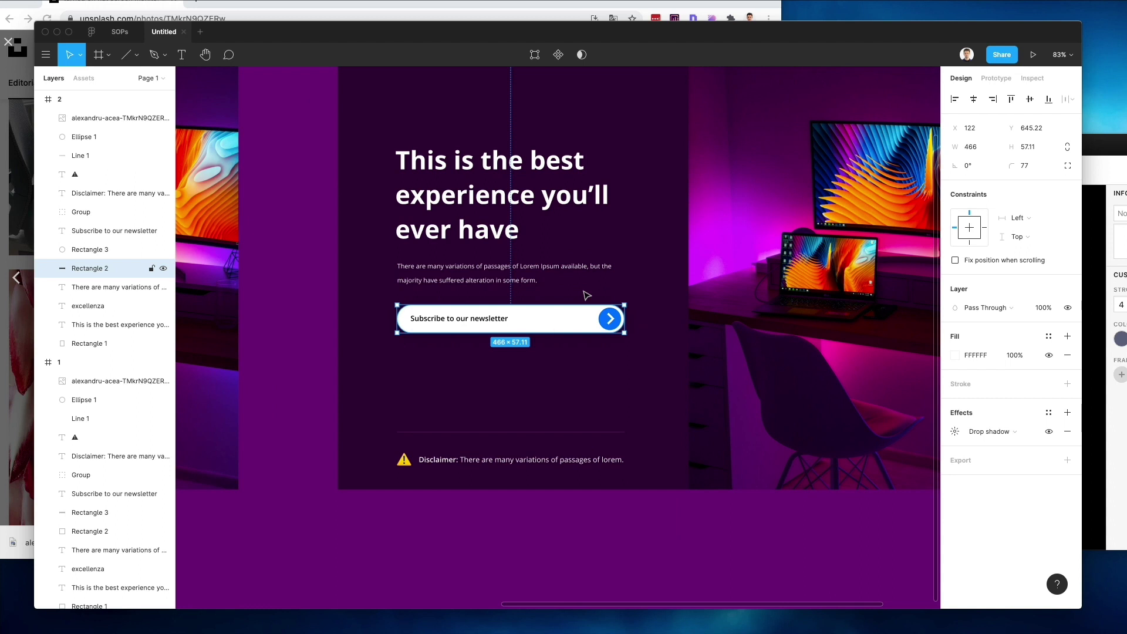
{"action": "left_click", "coordinate": [953, 355]}
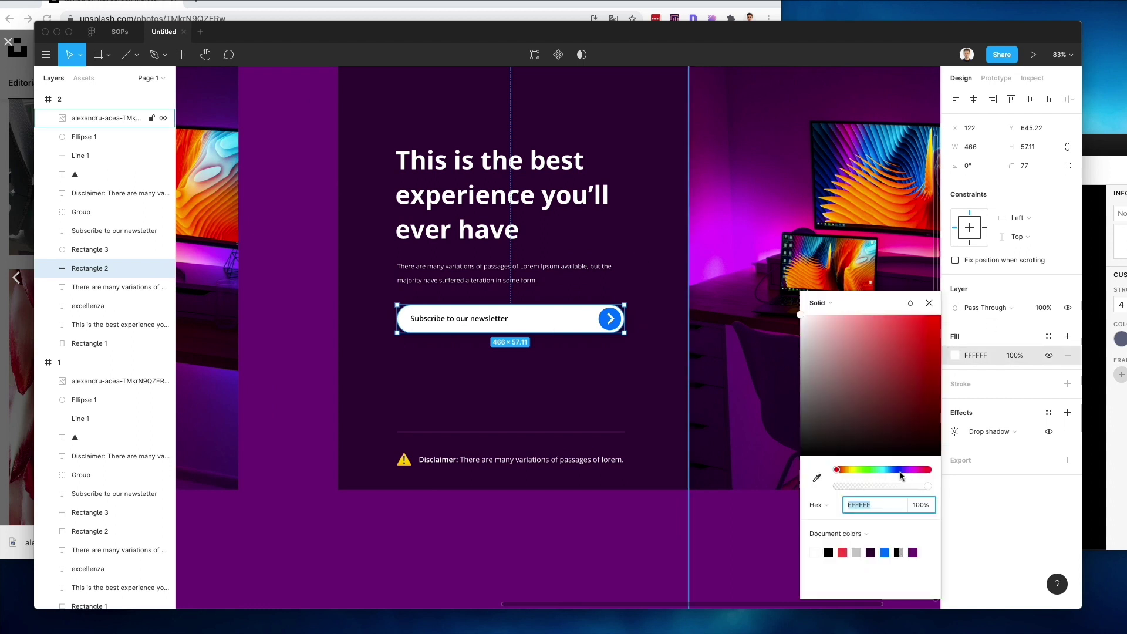
{"action": "left_click", "coordinate": [818, 478]}
{"action": "left_click", "coordinate": [885, 123]}
{"action": "left_click_drag", "start_coordinate": [853, 335], "coordinate": [837, 373]}
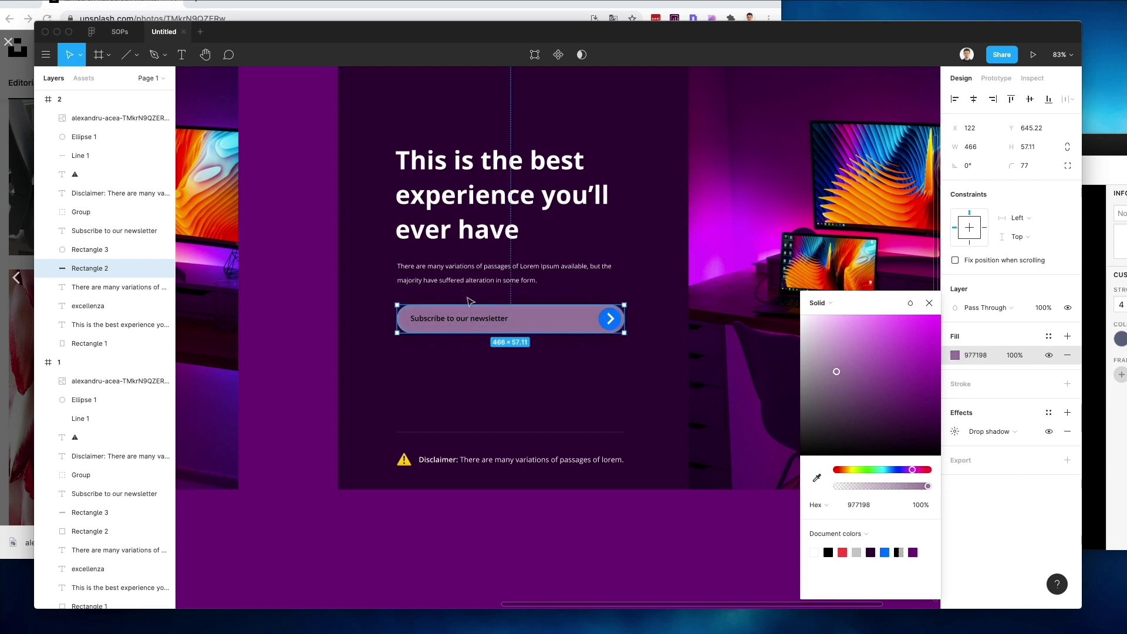
- Set the Subscribe to our newsletter label colour to white FFFFFF
{"action": "left_click", "coordinate": [459, 318]}
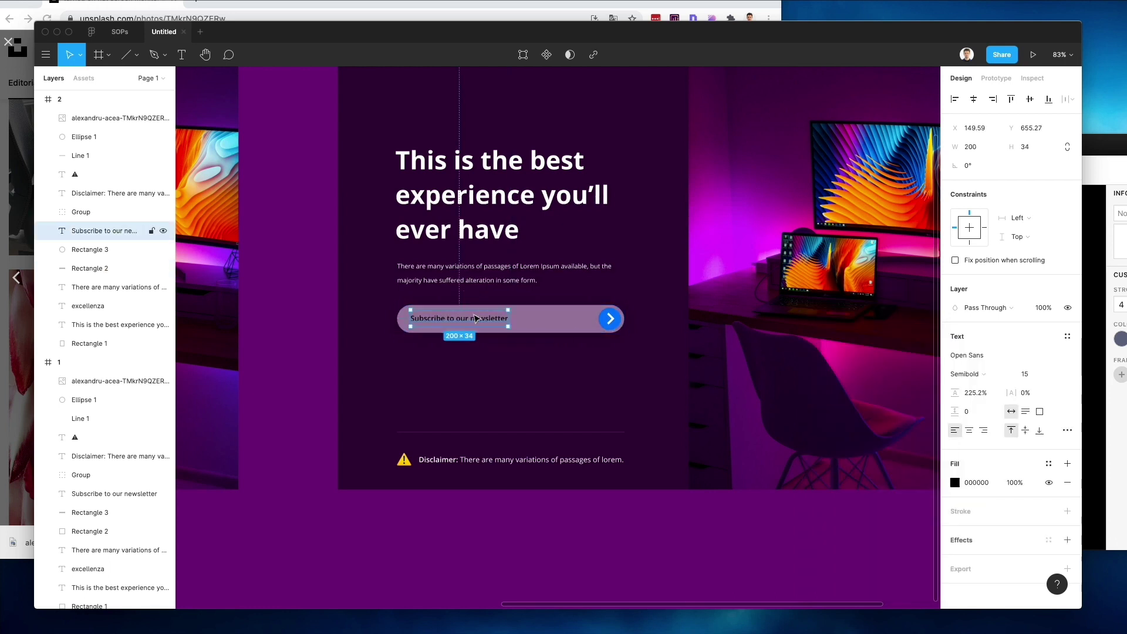
{"action": "left_click", "coordinate": [956, 483]}
{"action": "type", "text": "ffffff"}
{"action": "key", "text": "Return"}
{"action": "left_click", "coordinate": [590, 381]}
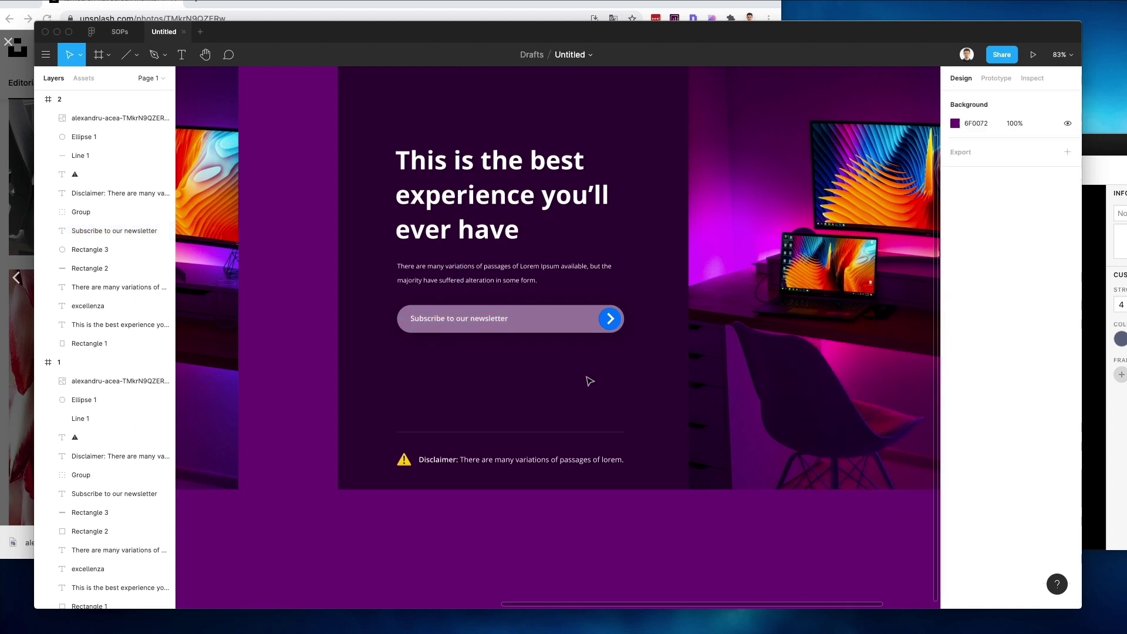
- Deepen the subscribe button's pill fill to rich purple 821D84
{"action": "left_click", "coordinate": [551, 313]}
{"action": "left_click", "coordinate": [956, 355]}
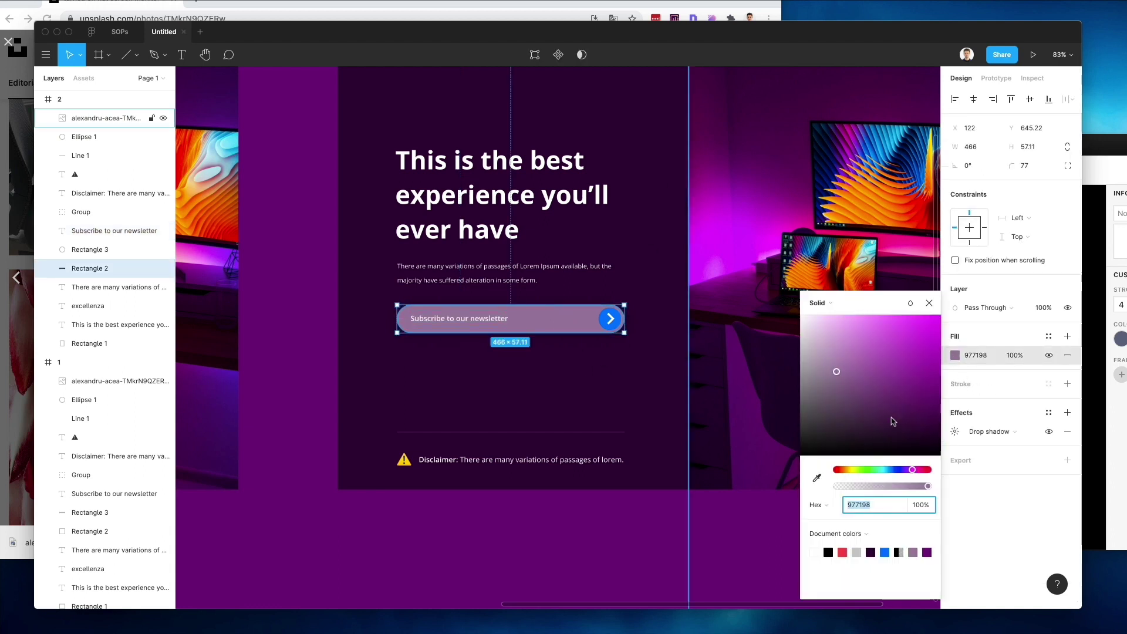
{"action": "left_click_drag", "start_coordinate": [838, 379], "coordinate": [909, 390]}
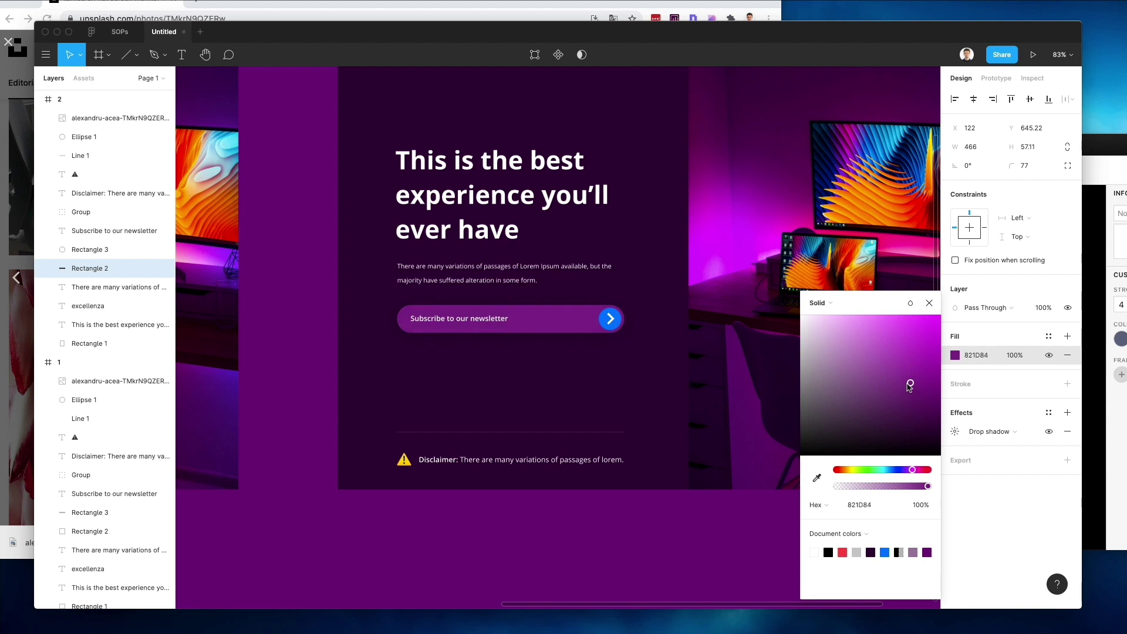
{"action": "left_click", "coordinate": [556, 385]}
{"action": "scroll", "coordinate": [557, 384], "scroll_direction": "down", "scroll_amount": 5}
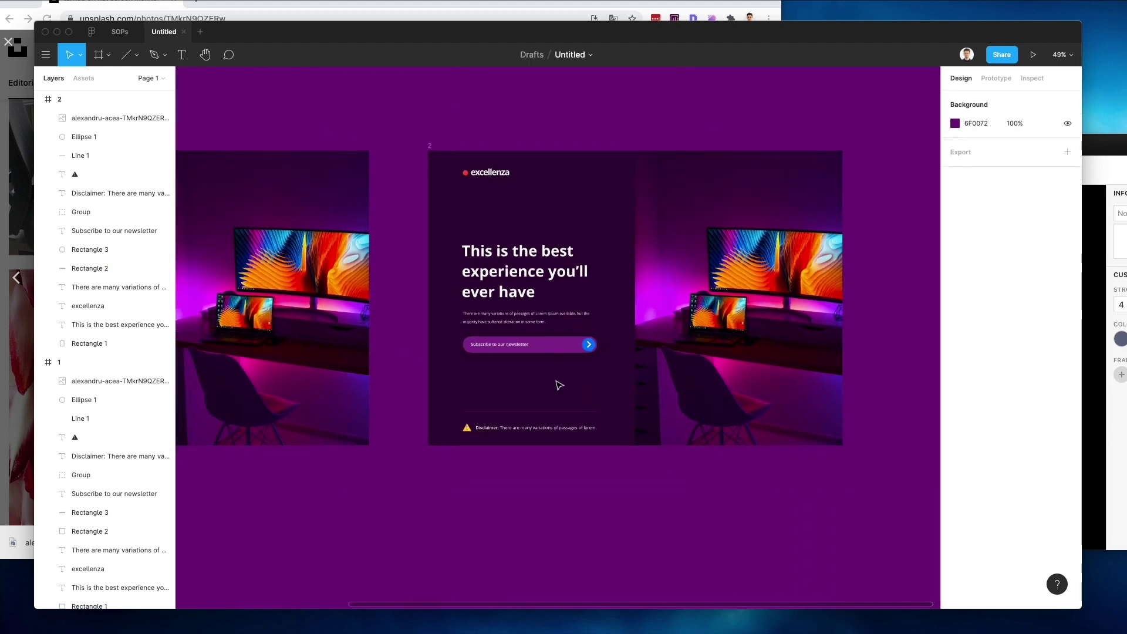
{"action": "scroll", "coordinate": [558, 385], "scroll_direction": "left", "scroll_amount": 2}
{"action": "scroll", "coordinate": [558, 385], "scroll_direction": "right", "scroll_amount": 5}
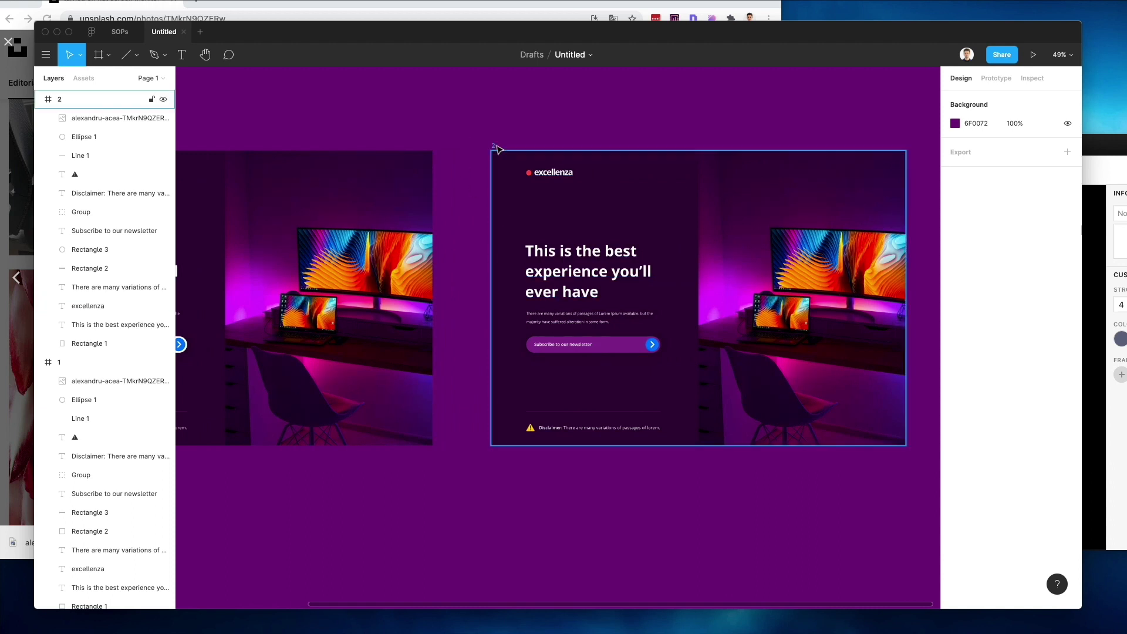
- Duplicate frame 2 beside itself to create the third variant, frame 3
{"action": "left_click", "coordinate": [496, 151]}
{"action": "scroll", "coordinate": [529, 188], "scroll_direction": "down", "scroll_amount": 3}
{"action": "scroll", "coordinate": [553, 202], "scroll_direction": "right", "scroll_amount": 2}
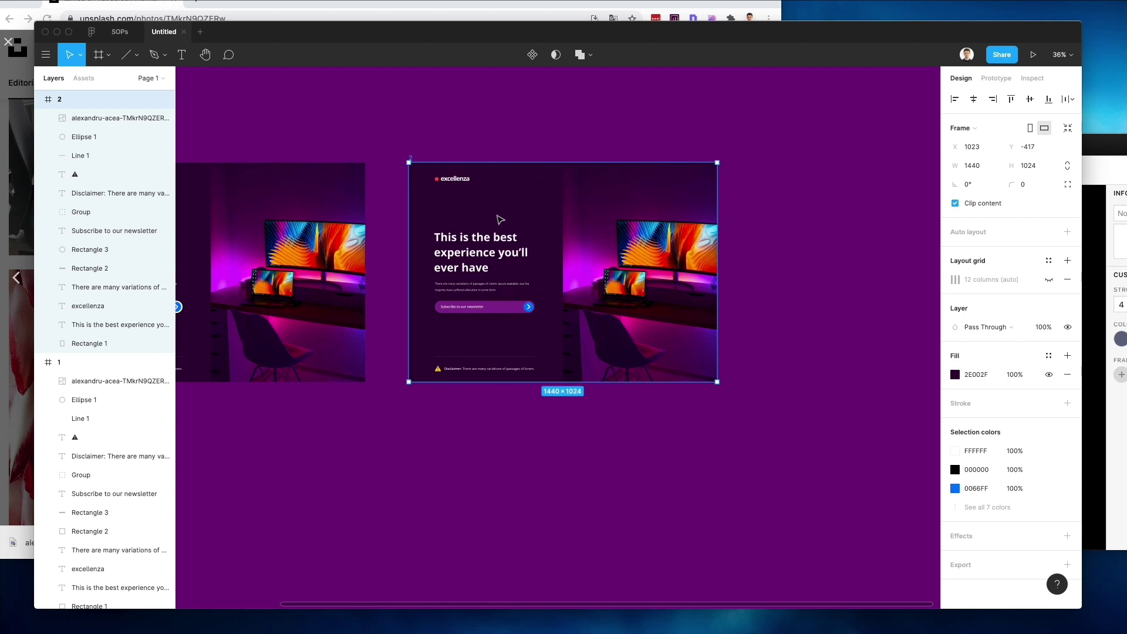
{"action": "left_click_drag", "start_coordinate": [503, 221], "coordinate": [830, 226]}
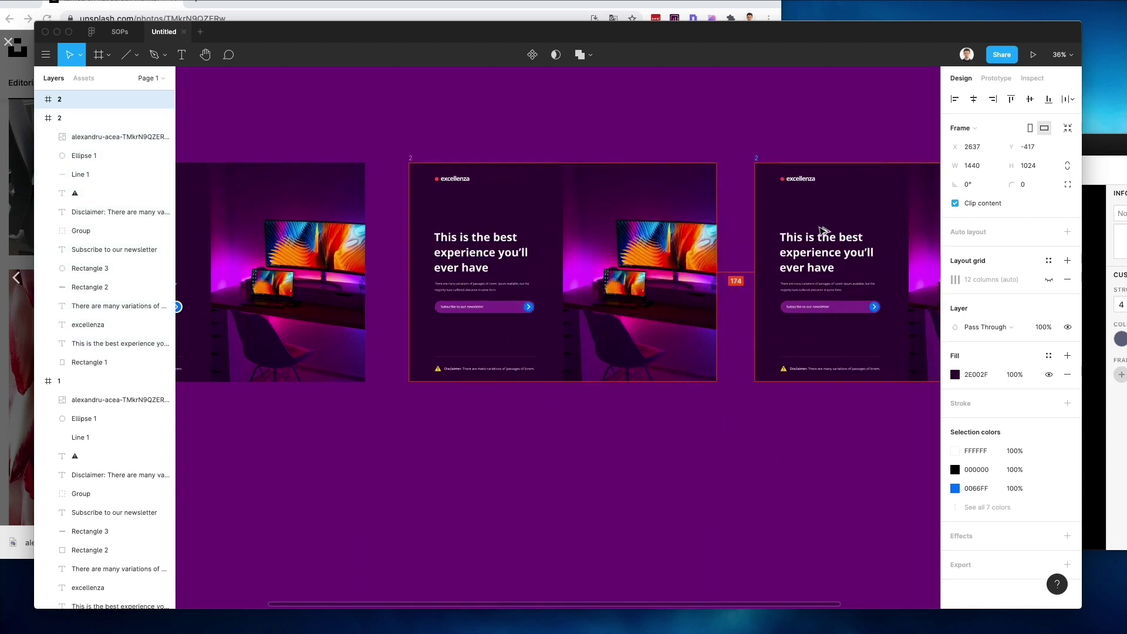
{"action": "scroll", "coordinate": [775, 216], "scroll_direction": "down", "scroll_amount": 3}
{"action": "scroll", "coordinate": [469, 285], "scroll_direction": "up", "scroll_amount": 5}
{"action": "left_click_drag", "start_coordinate": [469, 286], "coordinate": [558, 358]}
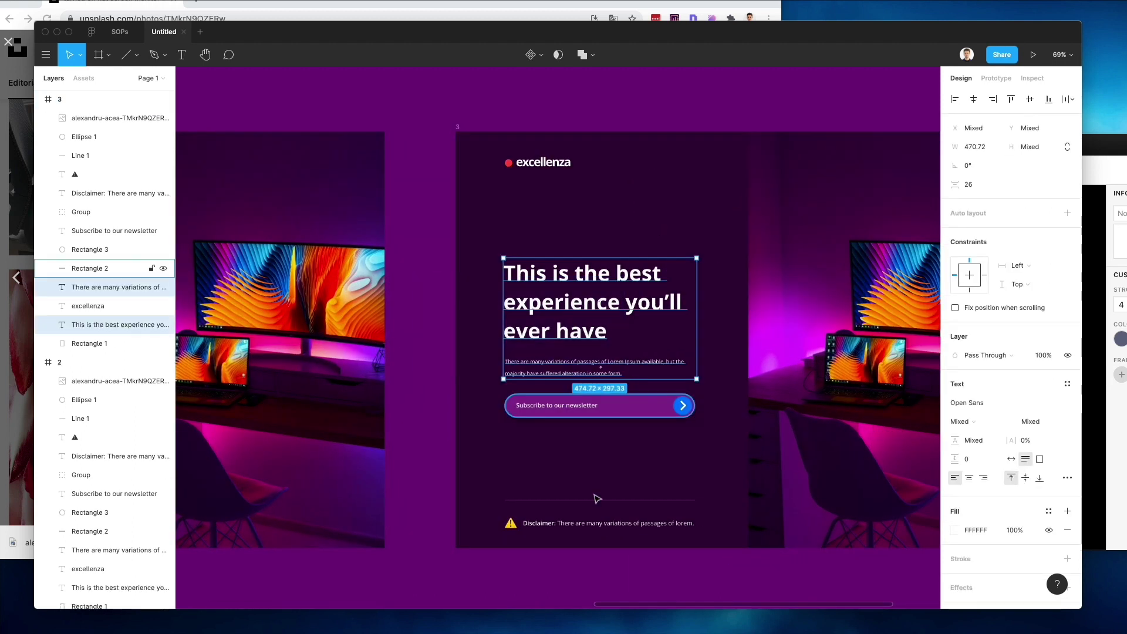
- Turn frame 3's excellenza wordmark, heading and paragraph text black
{"action": "left_click", "coordinate": [573, 501]}
{"action": "key", "text": "Escape"}
{"action": "left_click", "coordinate": [574, 501]}
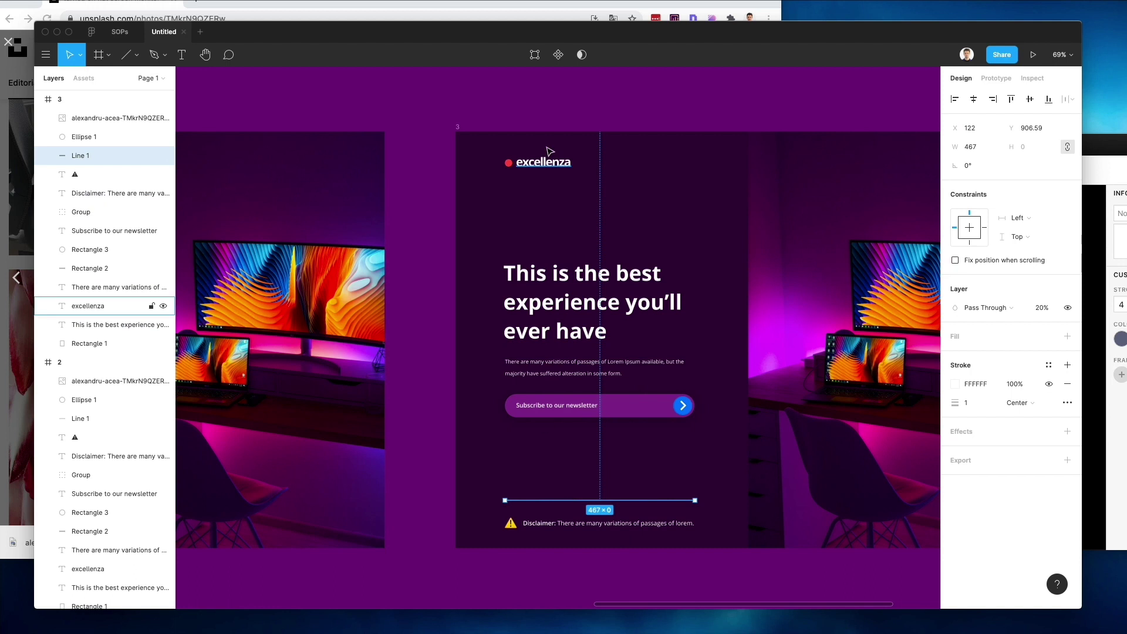
{"action": "left_click", "coordinate": [565, 307], "text": "shift"}
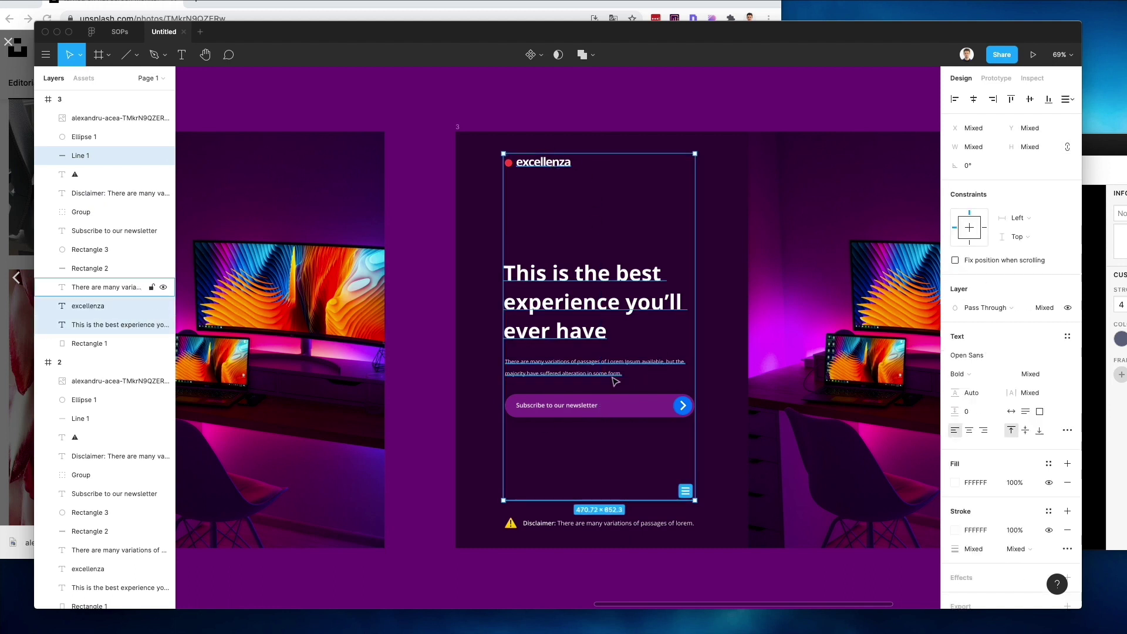
{"action": "left_click", "coordinate": [608, 375], "text": "shift"}
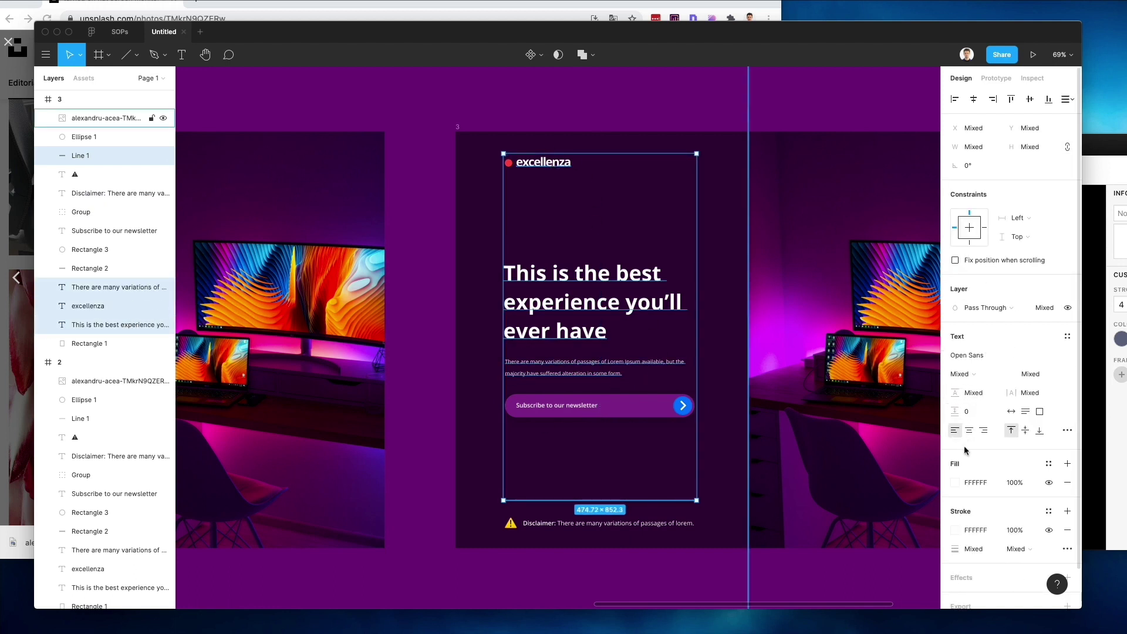
{"action": "left_click", "coordinate": [956, 483]}
{"action": "left_click_drag", "start_coordinate": [889, 376], "coordinate": [600, 425]}
{"action": "left_click", "coordinate": [445, 294]}
- Set frame 3's background fill to white, FFFFFF
{"action": "scroll", "coordinate": [448, 294], "scroll_direction": "right", "scroll_amount": 3}
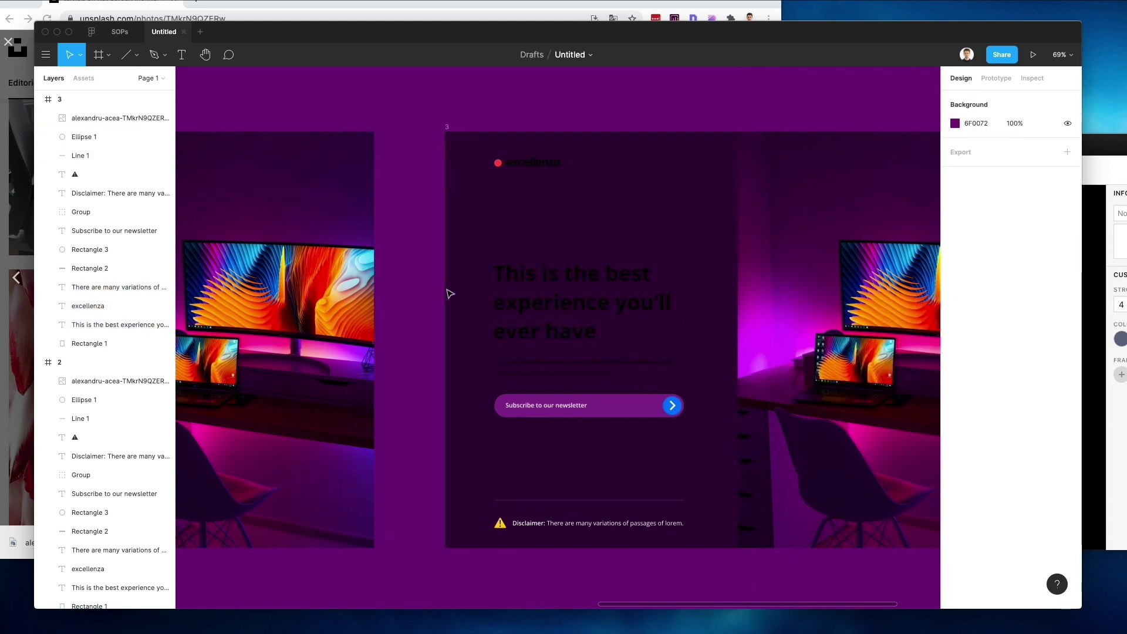
{"action": "left_click", "coordinate": [386, 127]}
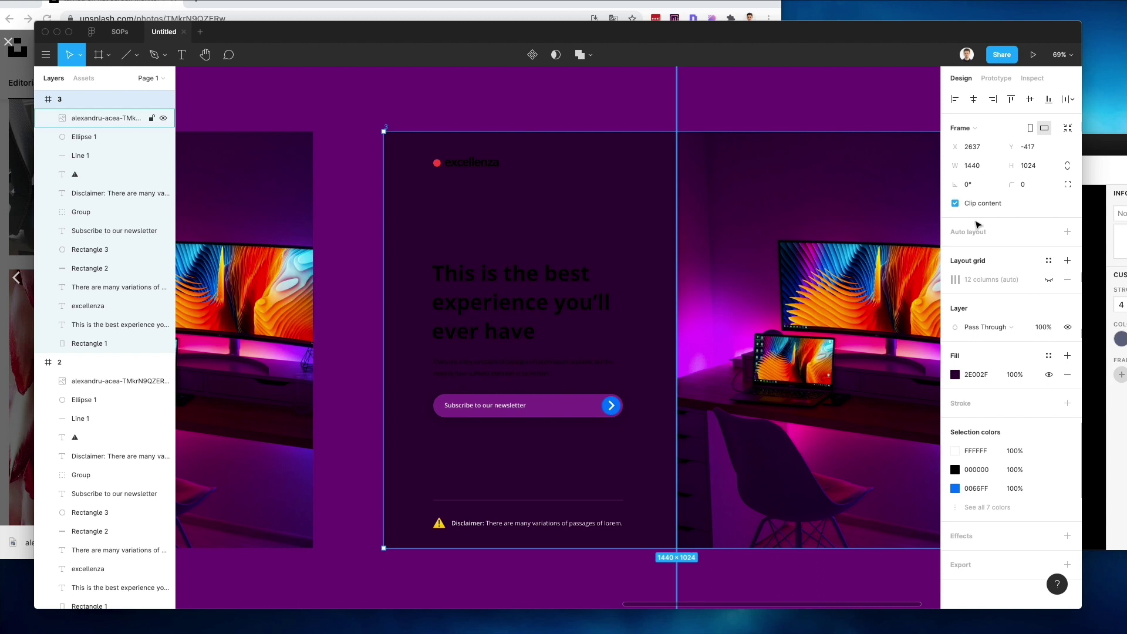
{"action": "left_click", "coordinate": [954, 374]}
{"action": "type", "text": "FFFFFF"}
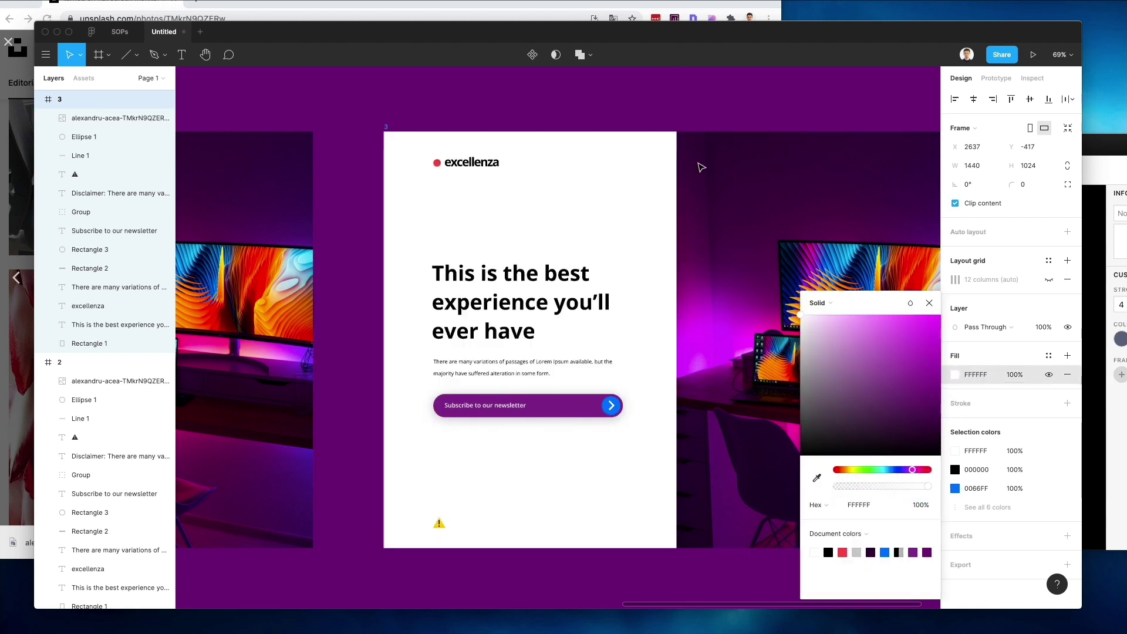
{"action": "key", "text": "Return"}
{"action": "left_click", "coordinate": [352, 209]}
- Make the disclaimer text fill 000000 and darken Line 1's stroke to grey 363636
{"action": "scroll", "coordinate": [354, 207], "scroll_direction": "down", "scroll_amount": 3}
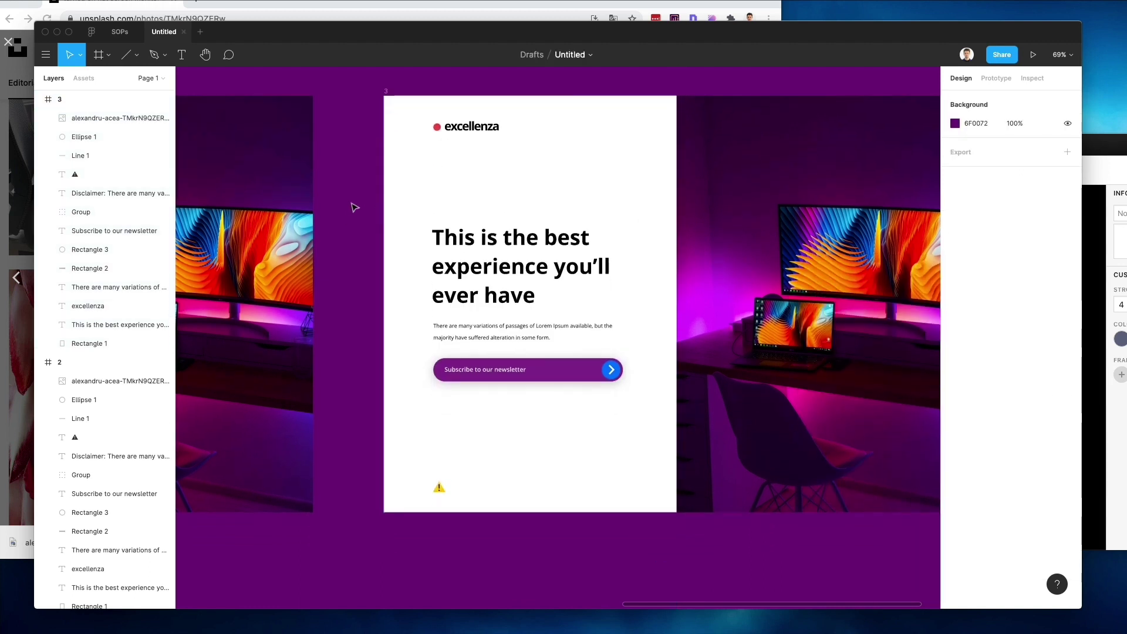
{"action": "left_click_drag", "start_coordinate": [486, 449], "coordinate": [532, 531]}
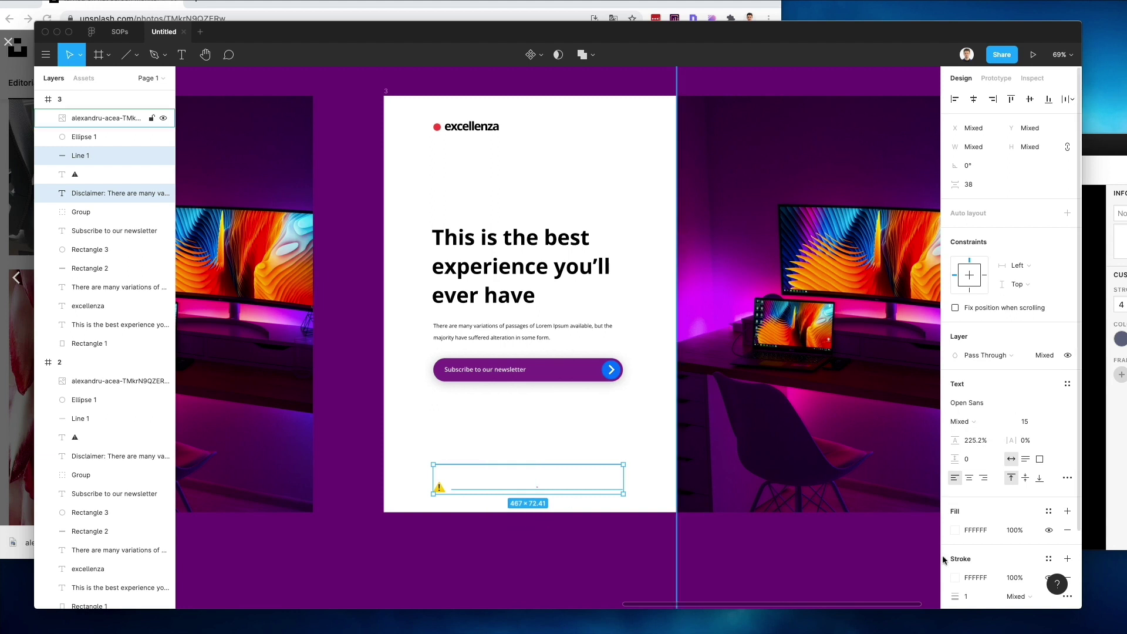
{"action": "left_click", "coordinate": [952, 531]}
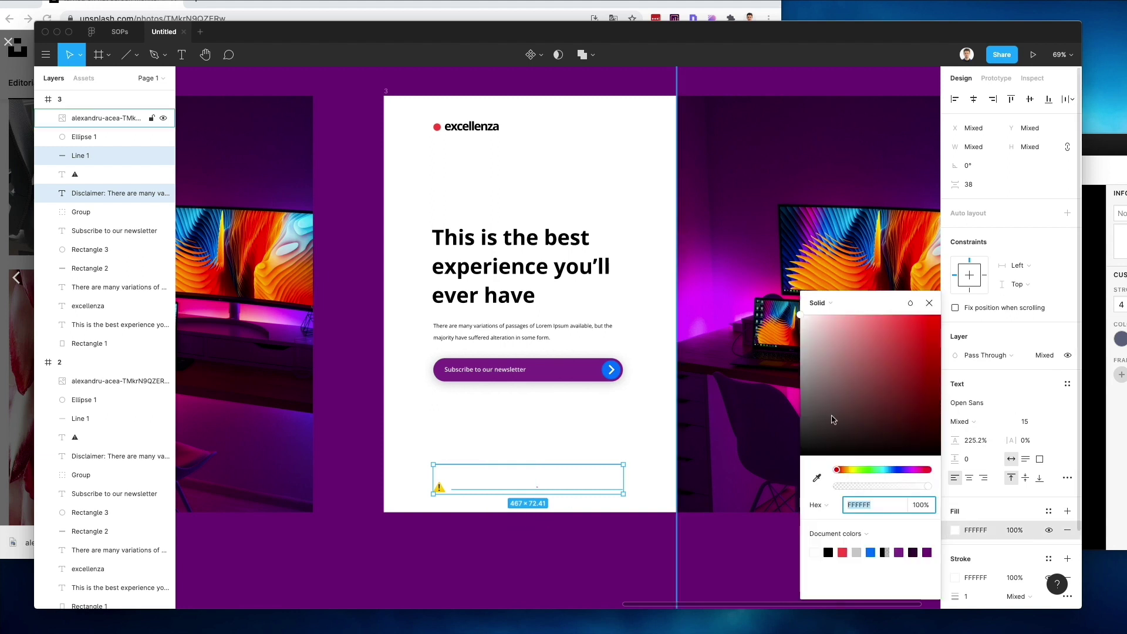
{"action": "left_click", "coordinate": [689, 529]}
{"action": "left_click_drag", "start_coordinate": [524, 439], "coordinate": [555, 470]}
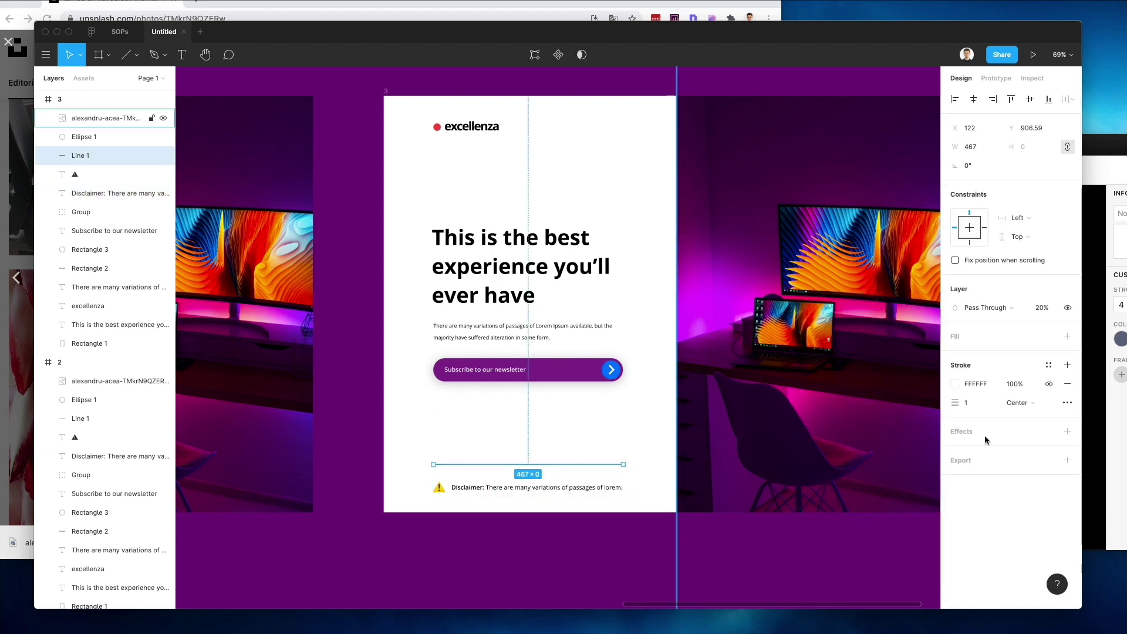
{"action": "left_click", "coordinate": [952, 385]}
{"action": "mouse_move", "coordinate": [824, 355]}
{"action": "left_mouse_down"}
{"action": "mouse_move", "coordinate": [773, 342]}
{"action": "mouse_move", "coordinate": [752, 413]}
{"action": "mouse_move", "coordinate": [660, 423]}
{"action": "left_mouse_up"}
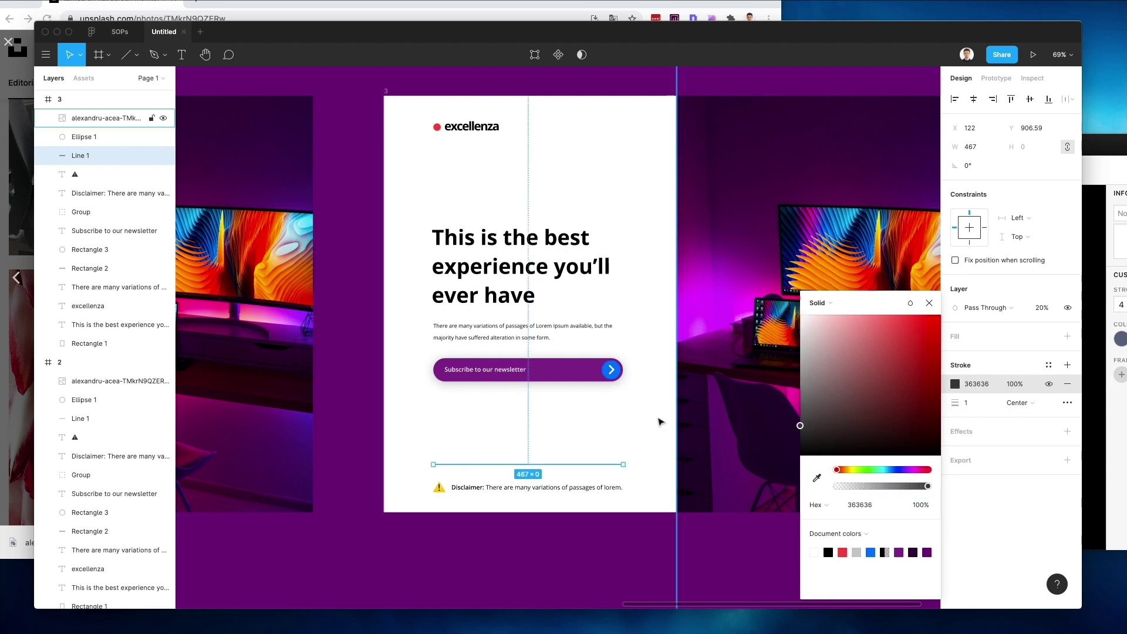
{"action": "left_click", "coordinate": [659, 422]}
- Select the subscribe button's rectangle, keeping its fill white
{"action": "scroll", "coordinate": [508, 371], "scroll_direction": "down", "scroll_amount": 1}
{"action": "left_click", "coordinate": [508, 372]}
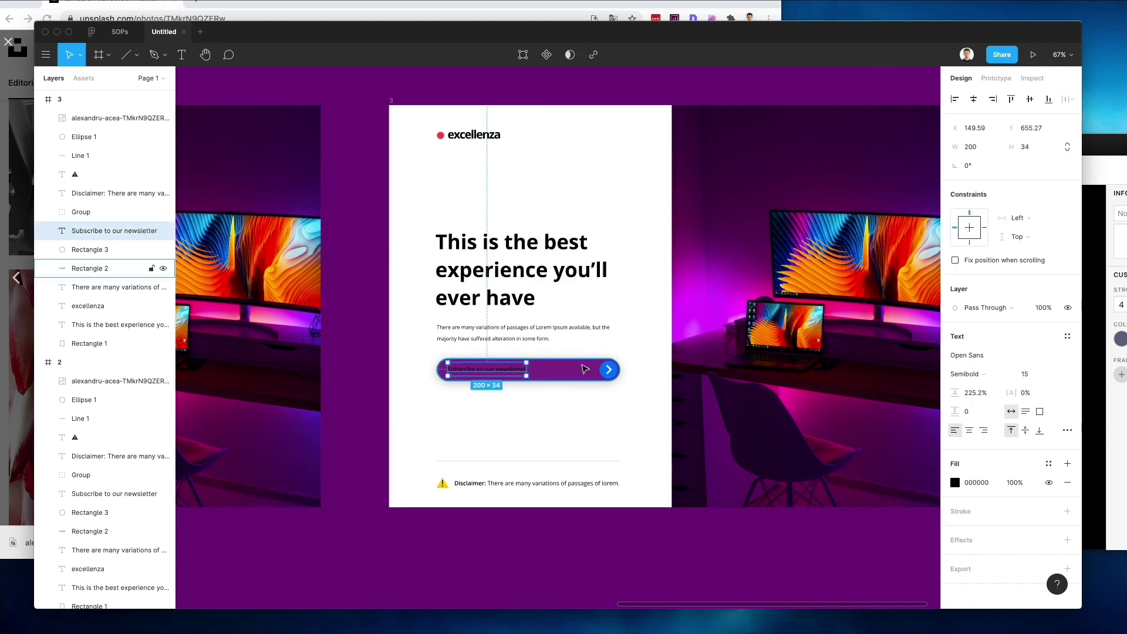
{"action": "key", "text": "ctrl+z"}
{"action": "key", "text": "ctrl+z"}
{"action": "left_click", "coordinate": [659, 155]}
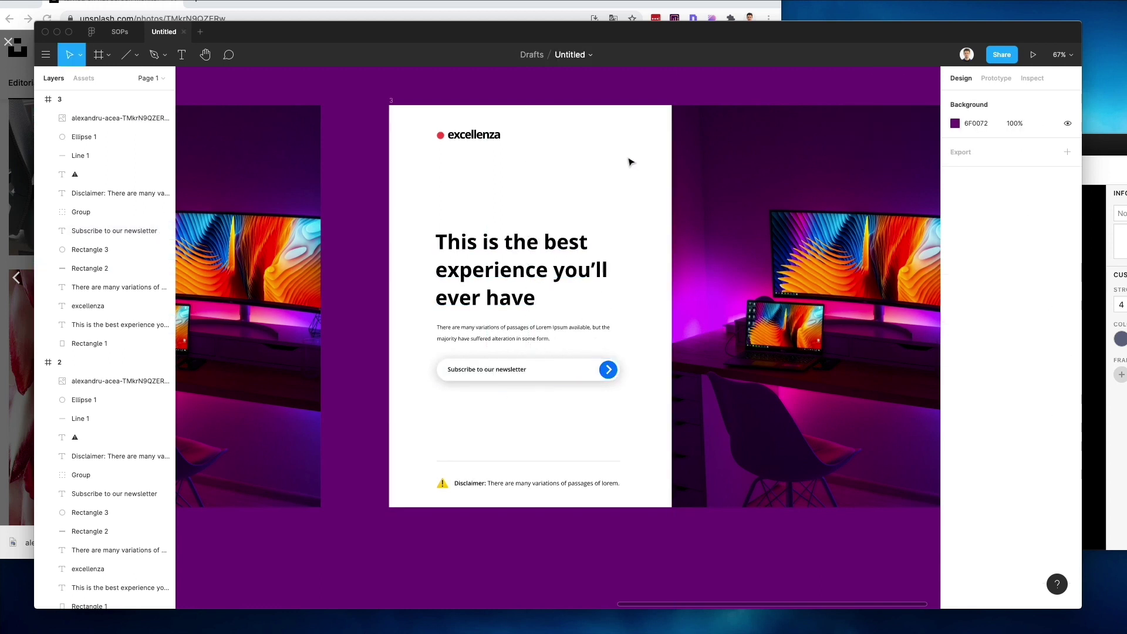
{"action": "scroll", "coordinate": [630, 161], "scroll_direction": "down", "scroll_amount": 5}
{"action": "scroll", "coordinate": [630, 162], "scroll_direction": "left", "scroll_amount": 5}
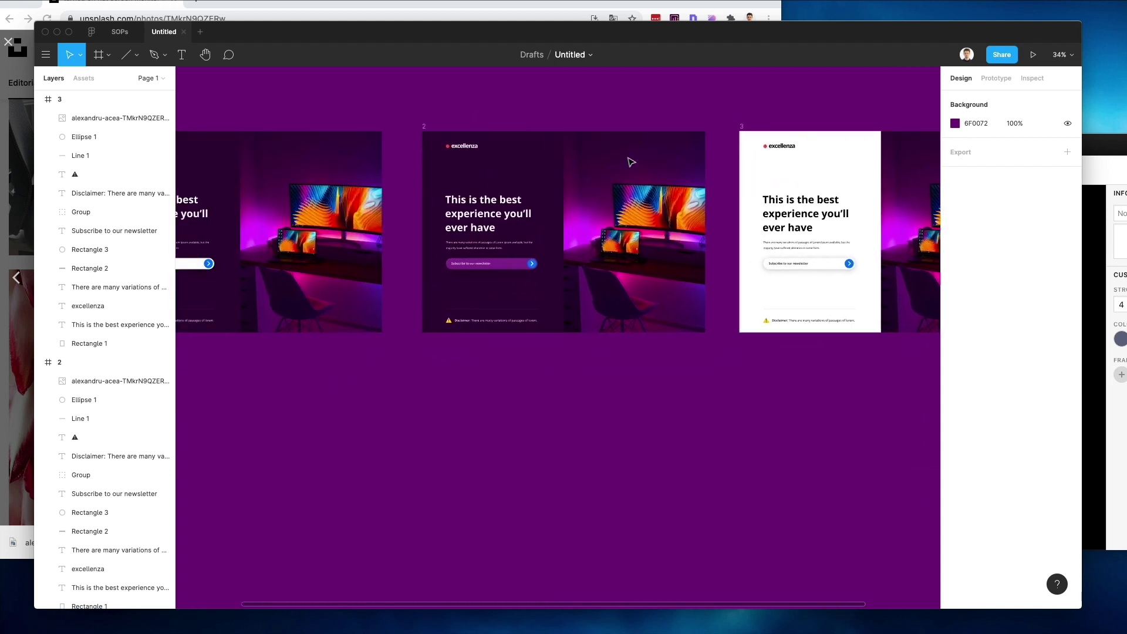
{"action": "scroll", "coordinate": [631, 161], "scroll_direction": "left", "scroll_amount": 5}
{"action": "scroll", "coordinate": [630, 161], "scroll_direction": "up", "scroll_amount": 2}
{"action": "scroll", "coordinate": [630, 162], "scroll_direction": "down", "scroll_amount": 2}
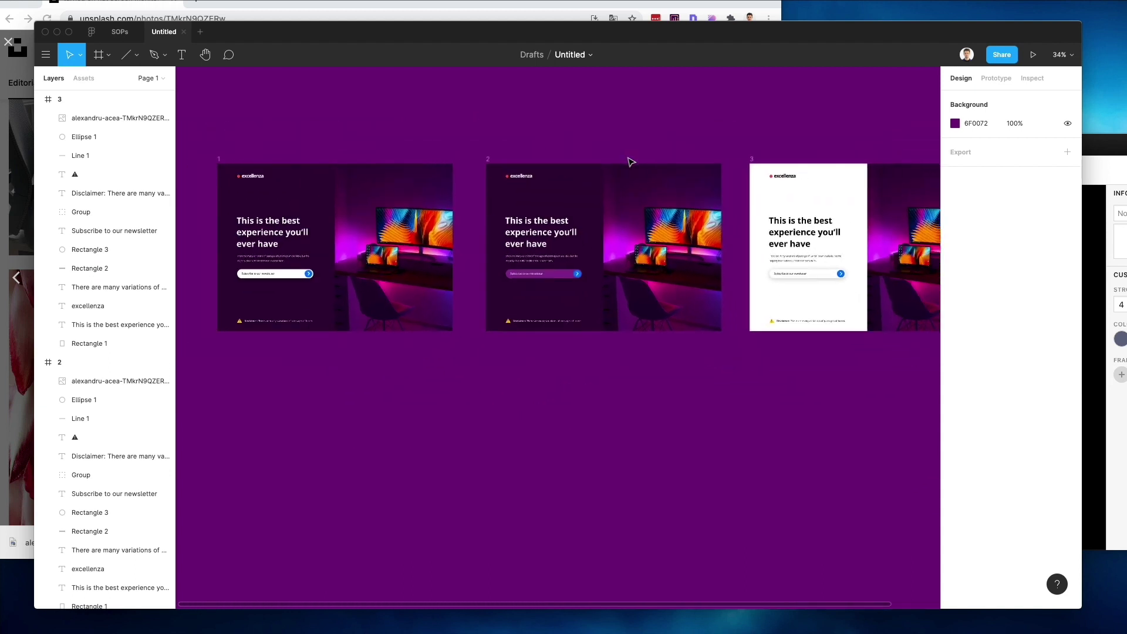
{"action": "scroll", "coordinate": [630, 162], "scroll_direction": "down", "scroll_amount": 3}
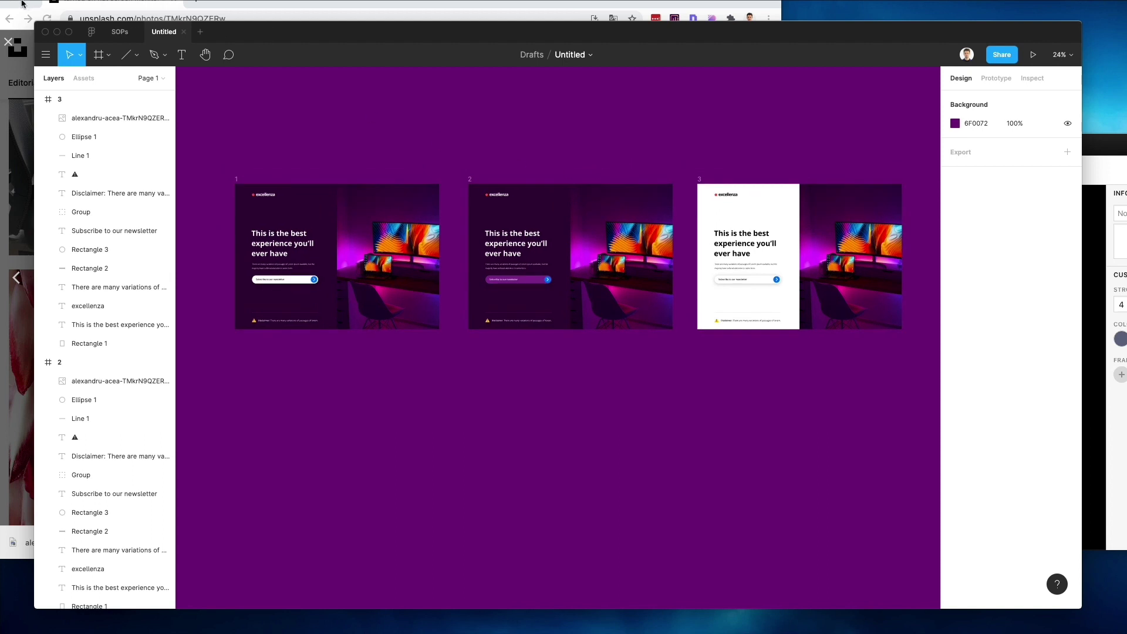
{"action": "scroll", "coordinate": [555, 159], "scroll_direction": "up", "scroll_amount": 1}
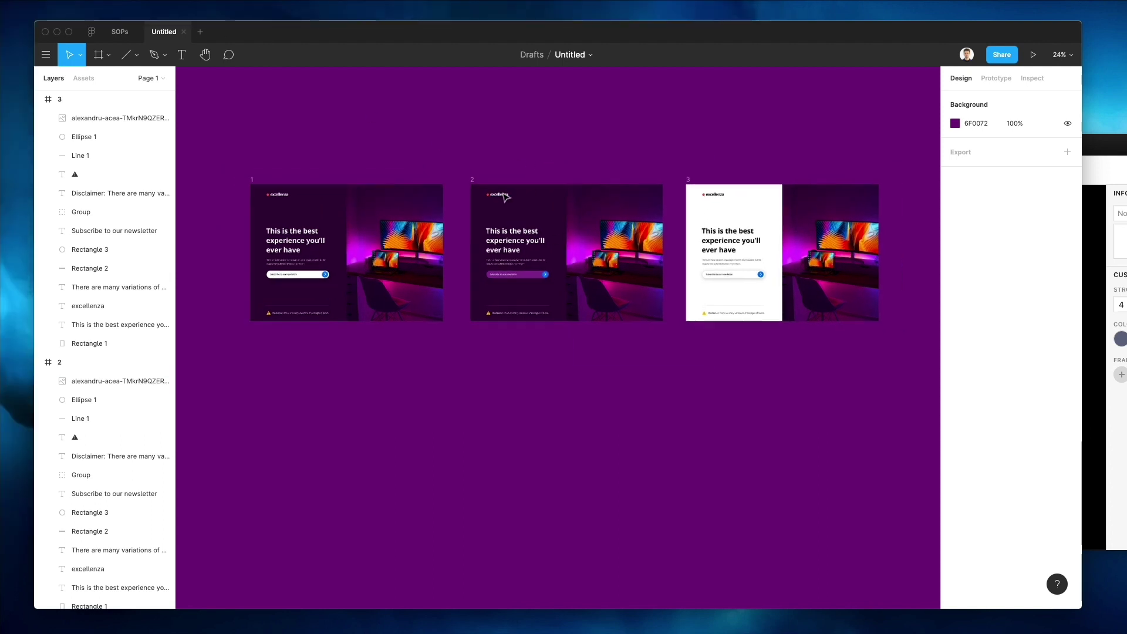
{"action": "scroll", "coordinate": [508, 188], "scroll_direction": "down", "scroll_amount": 2}
{"action": "scroll", "coordinate": [380, 243], "scroll_direction": "up", "scroll_amount": 3}
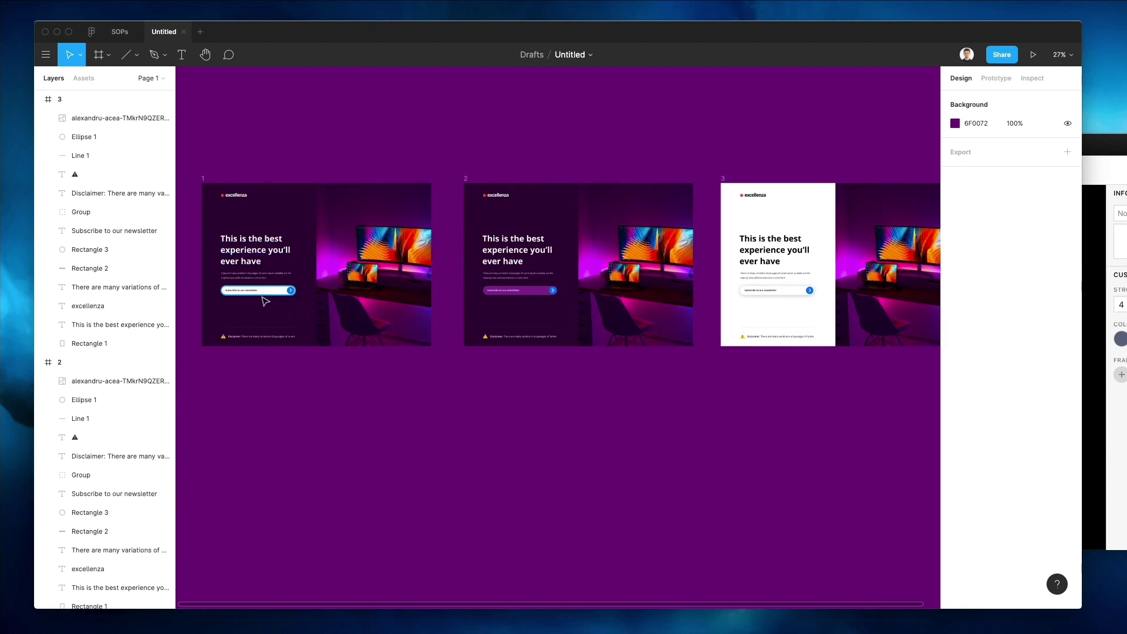
{"action": "scroll", "coordinate": [226, 289], "scroll_direction": "down", "scroll_amount": 3}
{"action": "scroll", "coordinate": [226, 289], "scroll_direction": "up", "scroll_amount": 10}
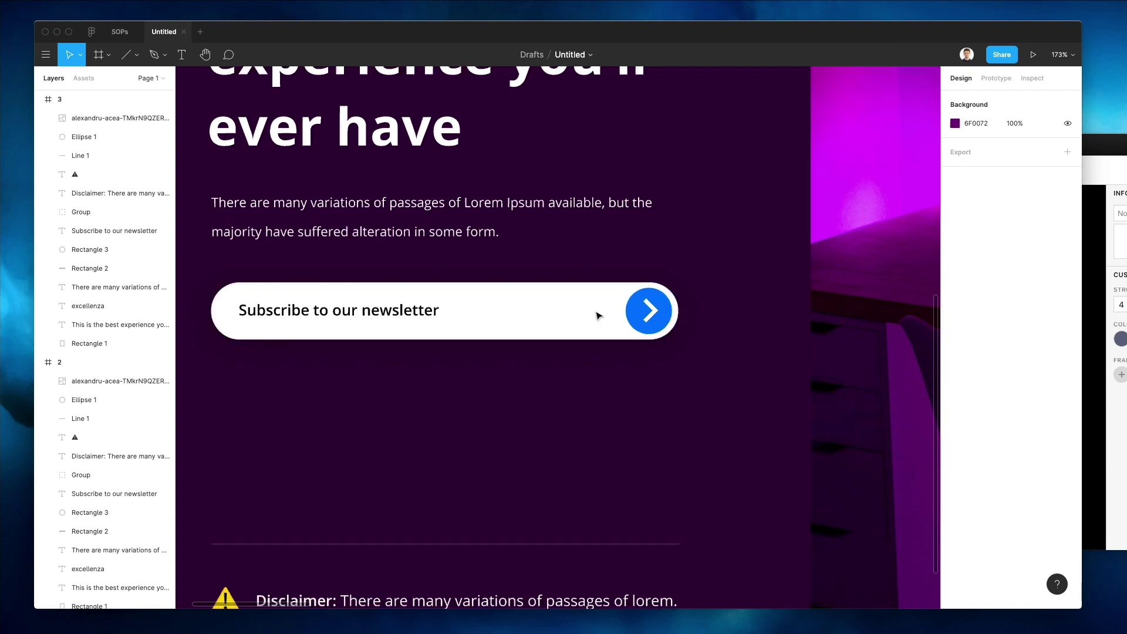
{"action": "scroll", "coordinate": [593, 317], "scroll_direction": "down", "scroll_amount": 5}
{"action": "scroll", "coordinate": [597, 315], "scroll_direction": "down", "scroll_amount": 1}
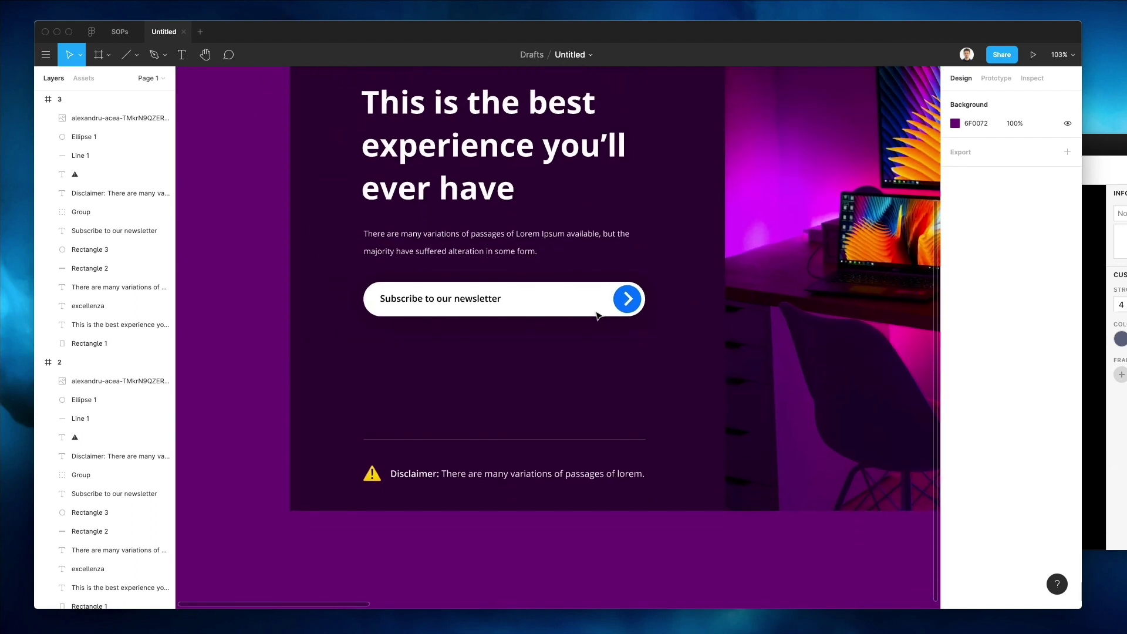
{"action": "scroll", "coordinate": [644, 284], "scroll_direction": "down", "scroll_amount": 1}
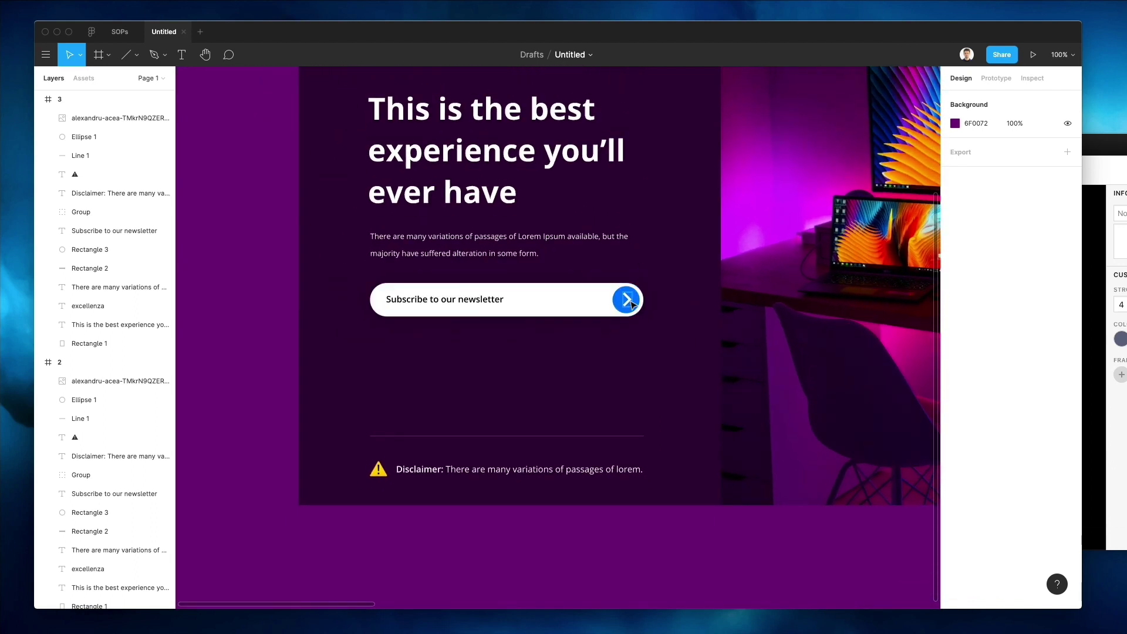
{"action": "scroll", "coordinate": [635, 273], "scroll_direction": "down", "scroll_amount": 4}
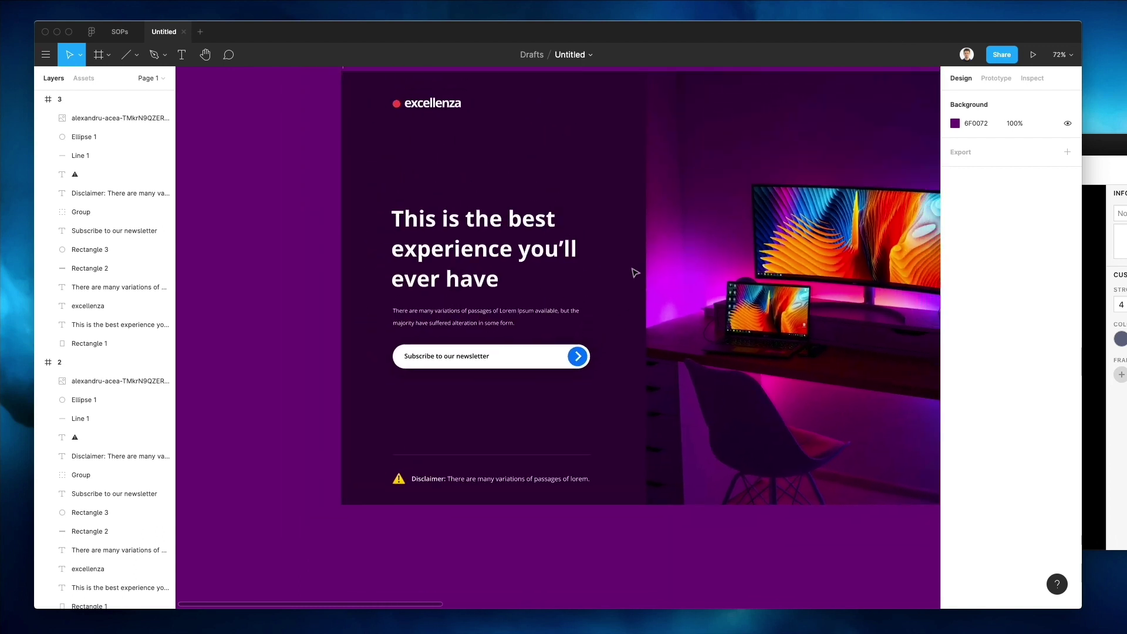
{"action": "scroll", "coordinate": [635, 273], "scroll_direction": "down", "scroll_amount": 3}
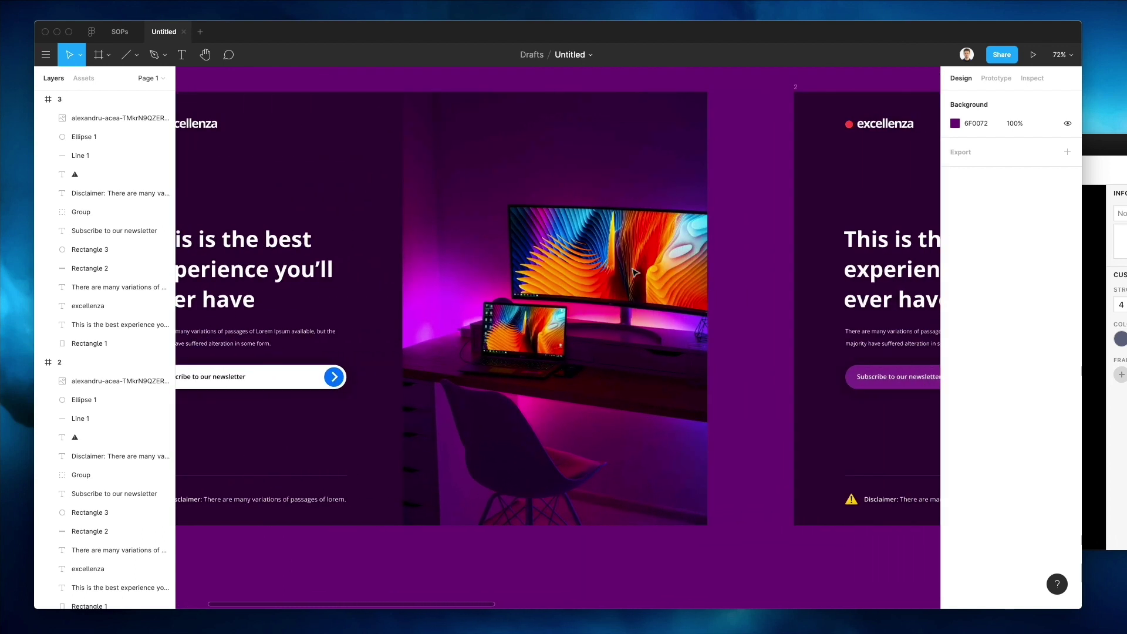
{"action": "scroll", "coordinate": [635, 274], "scroll_direction": "down", "scroll_amount": 1}
{"action": "scroll", "coordinate": [636, 273], "scroll_direction": "right", "scroll_amount": 10}
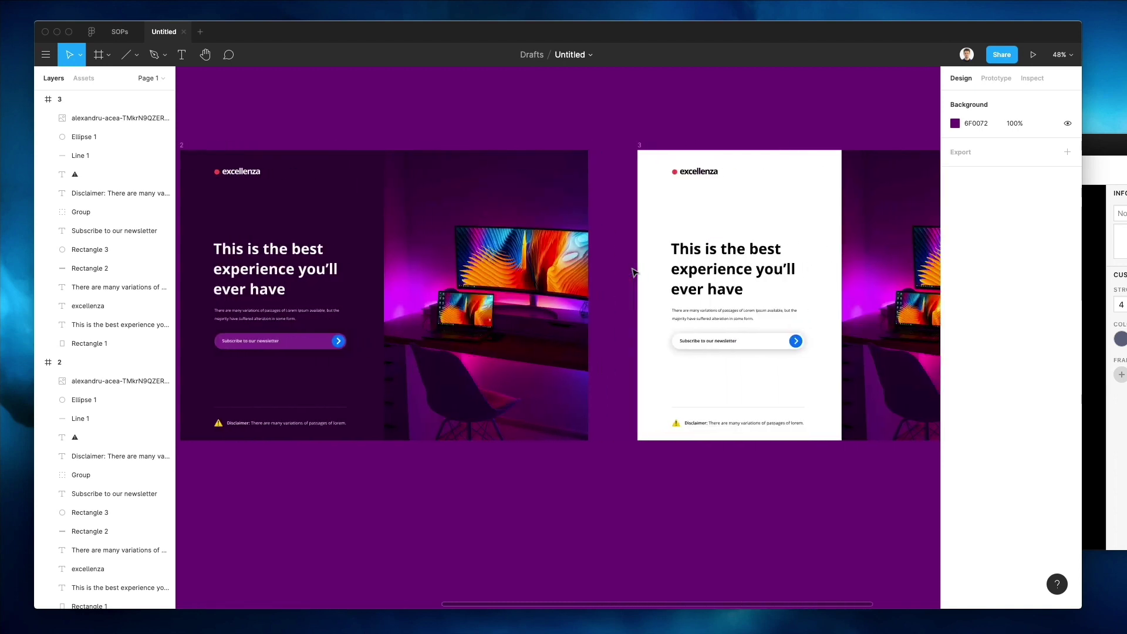
{"action": "scroll", "coordinate": [635, 271], "scroll_direction": "right", "scroll_amount": 5}
{"action": "scroll", "coordinate": [635, 272], "scroll_direction": "left", "scroll_amount": 8}
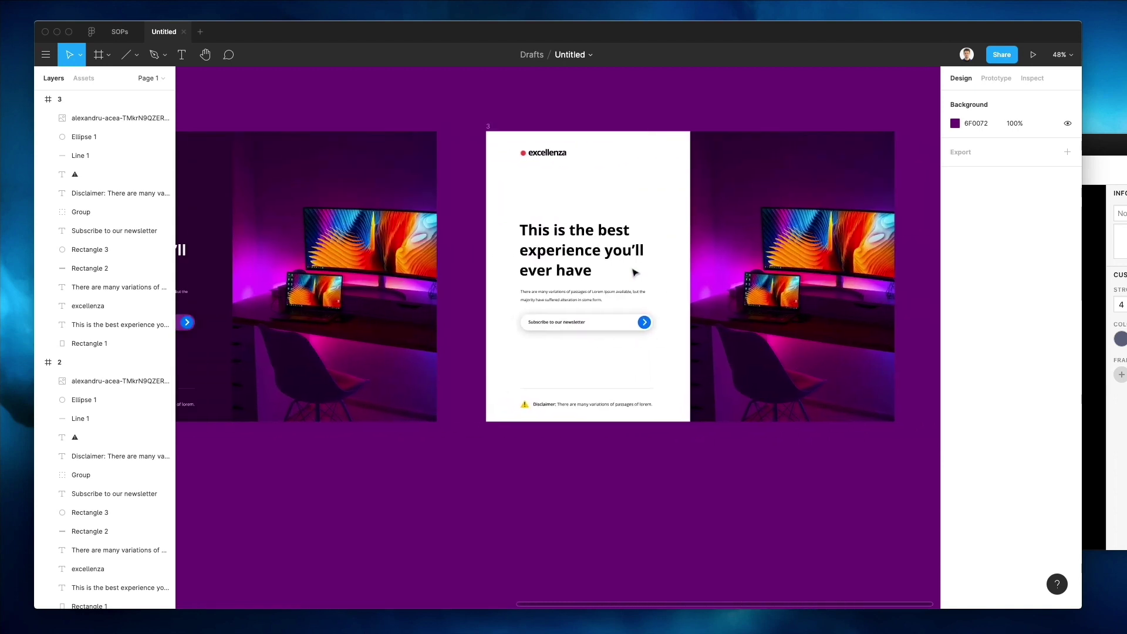
{"action": "scroll", "coordinate": [634, 271], "scroll_direction": "down", "scroll_amount": 5}
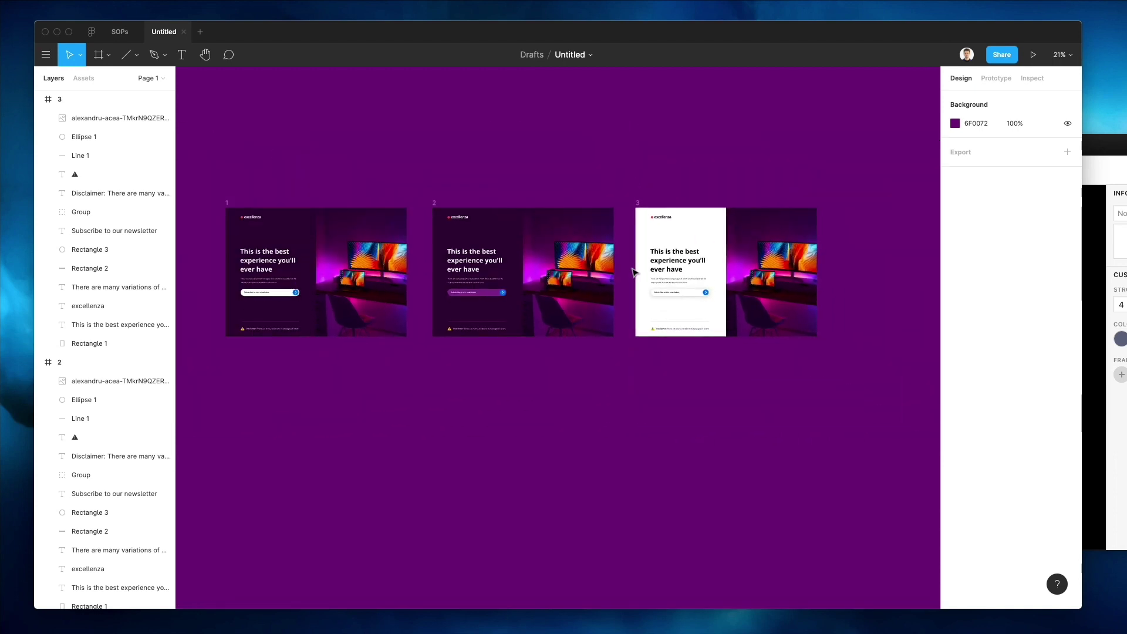
- Hide the interface panels with Ctrl+\ and zoom in on the three hero frames
{"action": "key", "text": "super+backslash"}
{"action": "scroll", "coordinate": [584, 267], "scroll_direction": "up", "scroll_amount": 2}
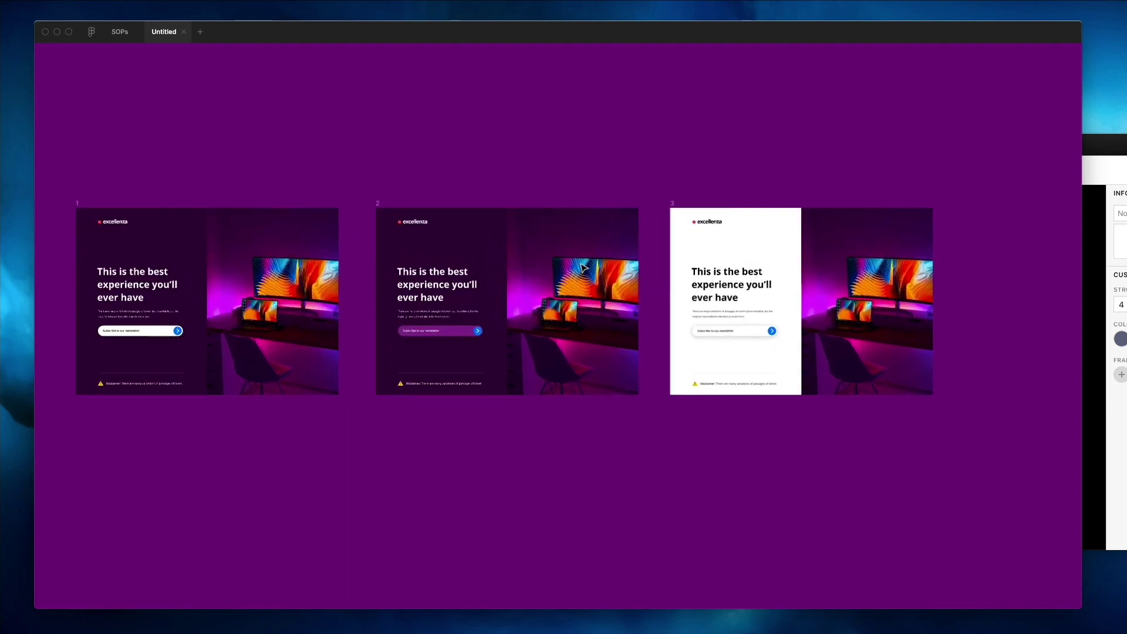
{"action": "scroll", "coordinate": [583, 267], "scroll_direction": "left", "scroll_amount": 4}
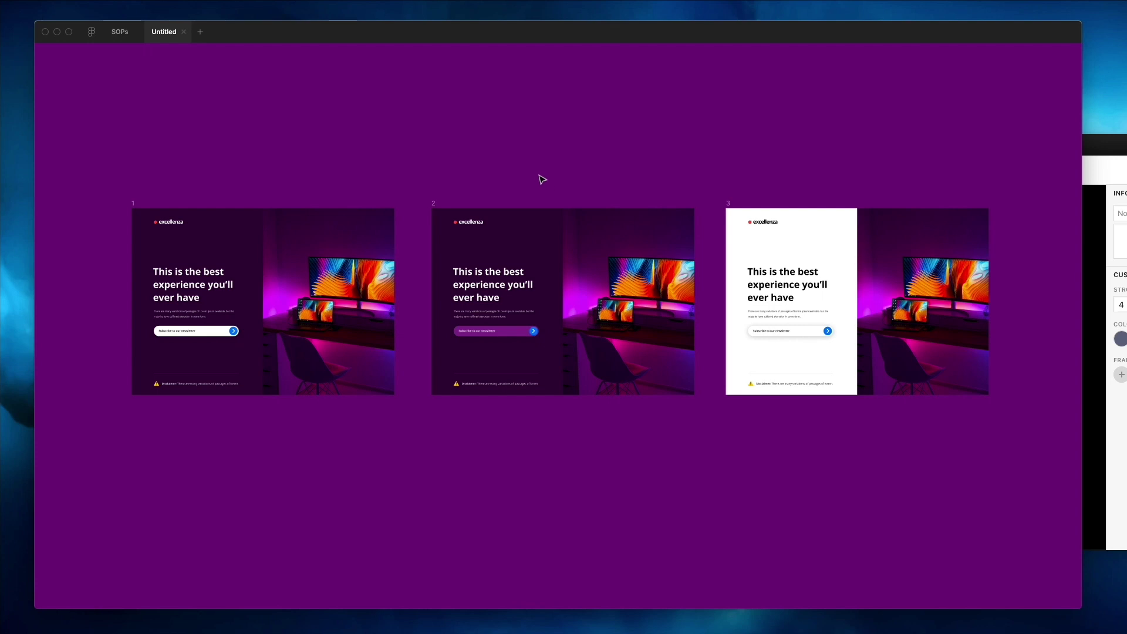
{"action": "scroll", "coordinate": [633, 201], "scroll_direction": "up", "scroll_amount": 1}
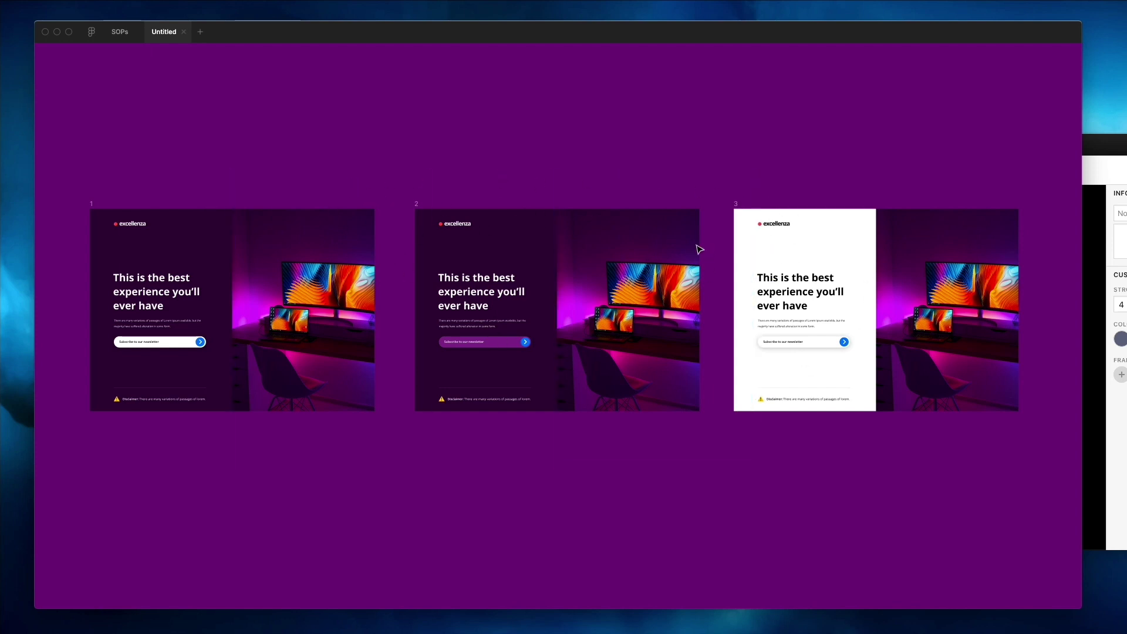
{"action": "scroll", "coordinate": [493, 179], "scroll_direction": "up", "scroll_amount": 3}
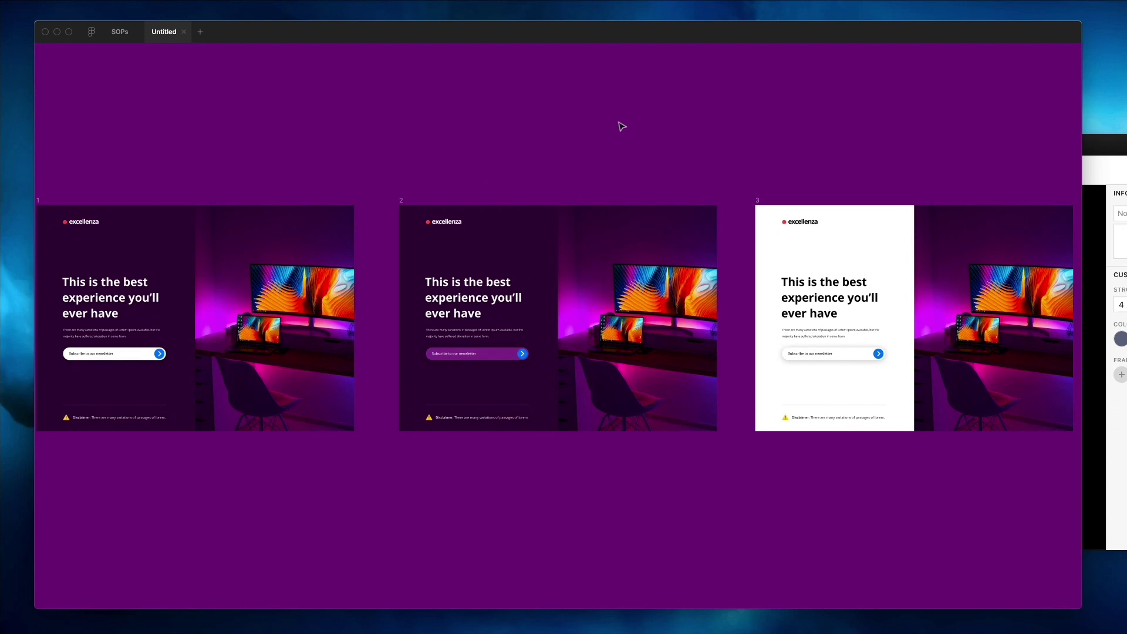